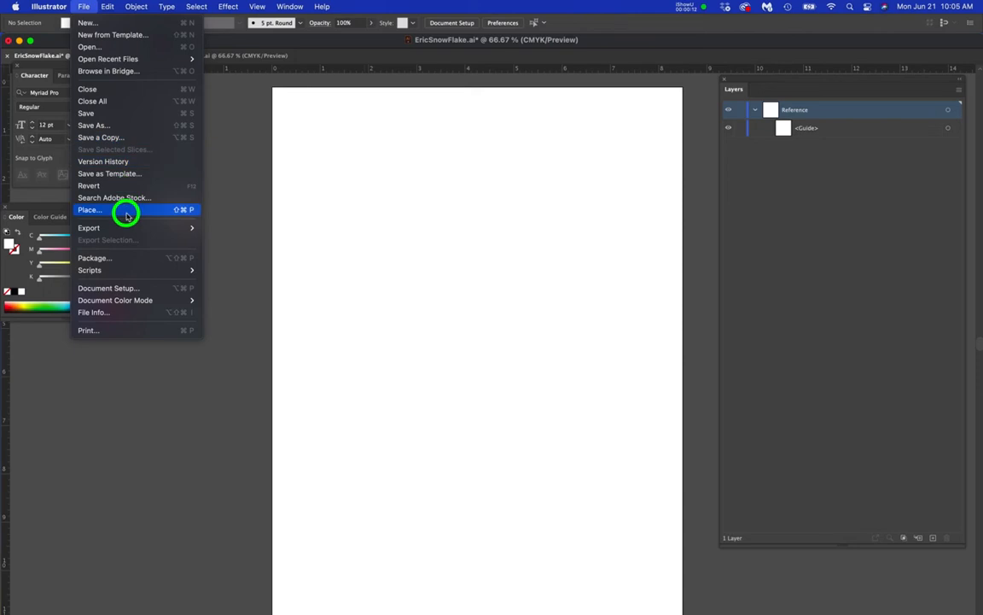
Place reeve-superman-side-look.jpg as a linked image near the artboard's upper left corner.
click(179, 209)
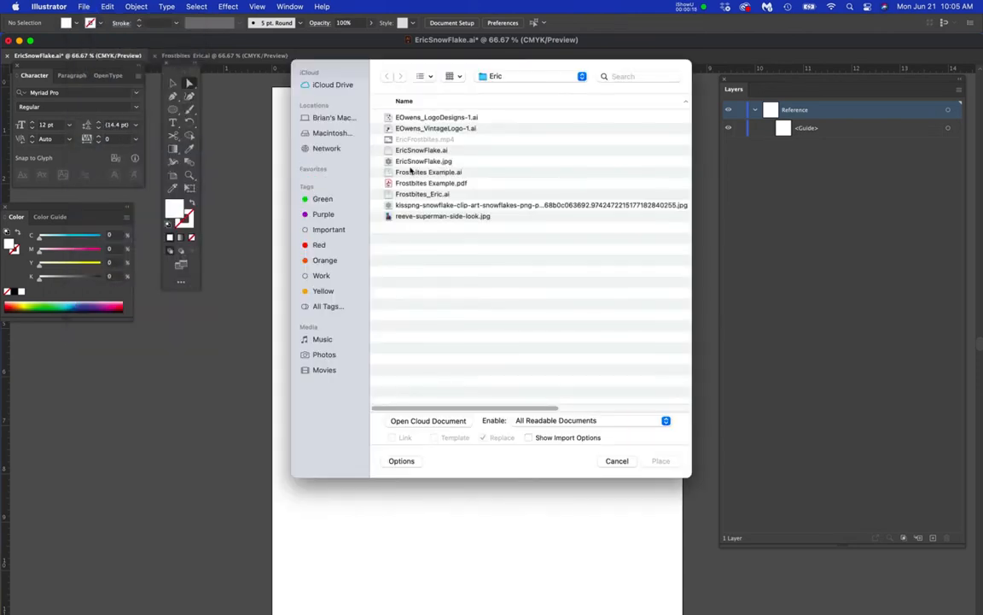
double_click(411, 216)
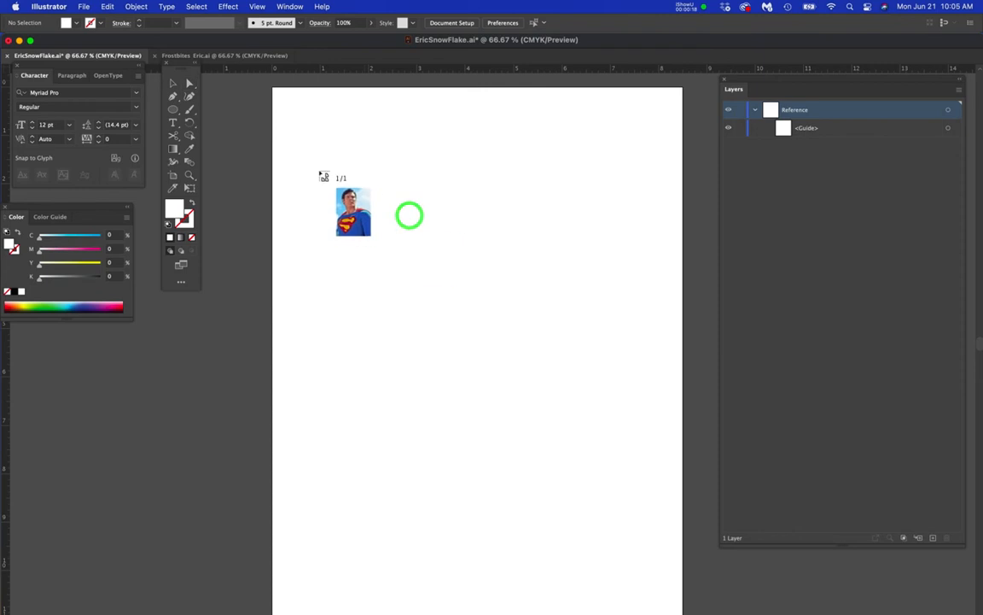
click(321, 141)
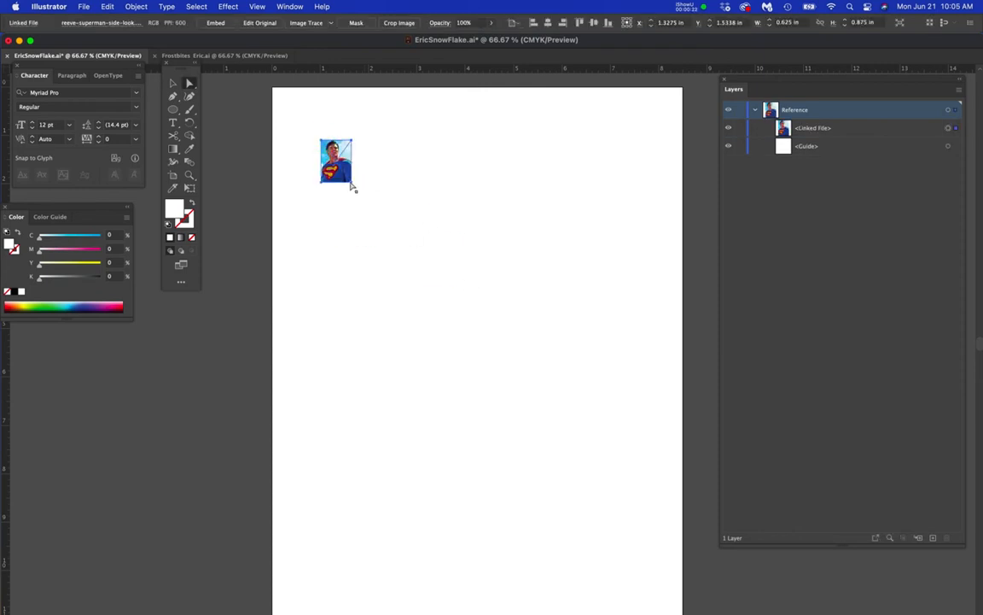
Scale the placed photo up to about 5.59 by 7.83 in and position it on the artboard.
key(e)
drag(348, 182, 585, 520)
mouse_move(553, 413)
mouse_down()
mouse_move(581, 415)
mouse_move(570, 422)
mouse_up()
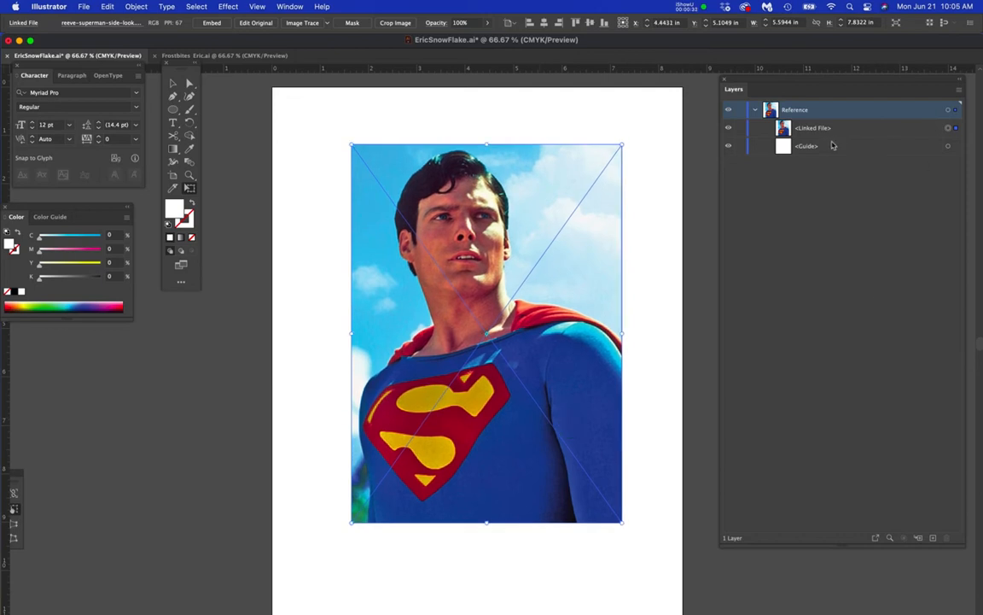
Duplicate the linked photo within the Reference layer, and lock and hide the lower copy.
drag(859, 130, 933, 537)
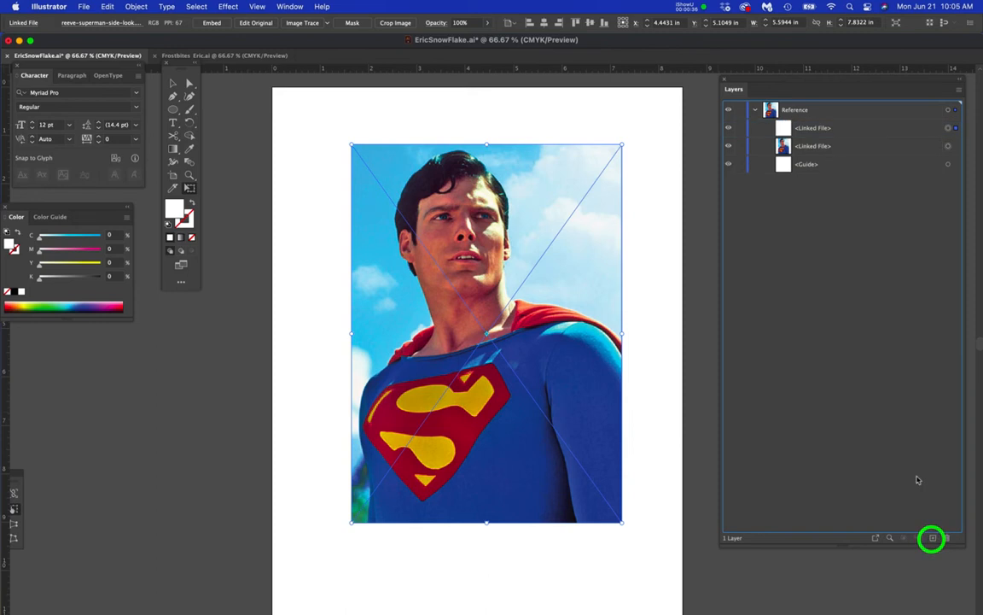
click(739, 148)
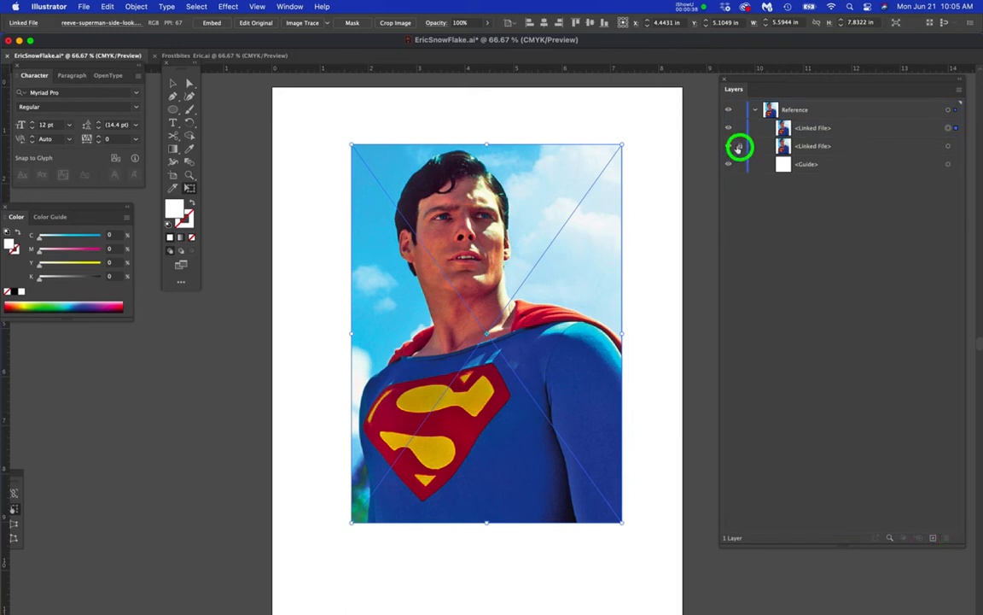
click(730, 149)
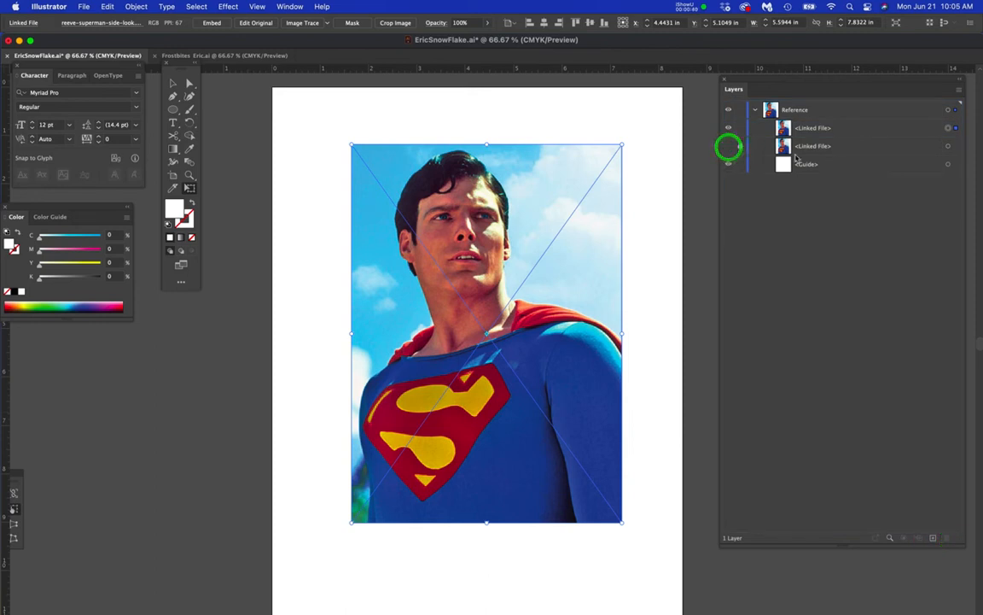
Image-trace the upper photo copy in Color mode with a Limited palette of 25 colors.
click(948, 128)
click(290, 7)
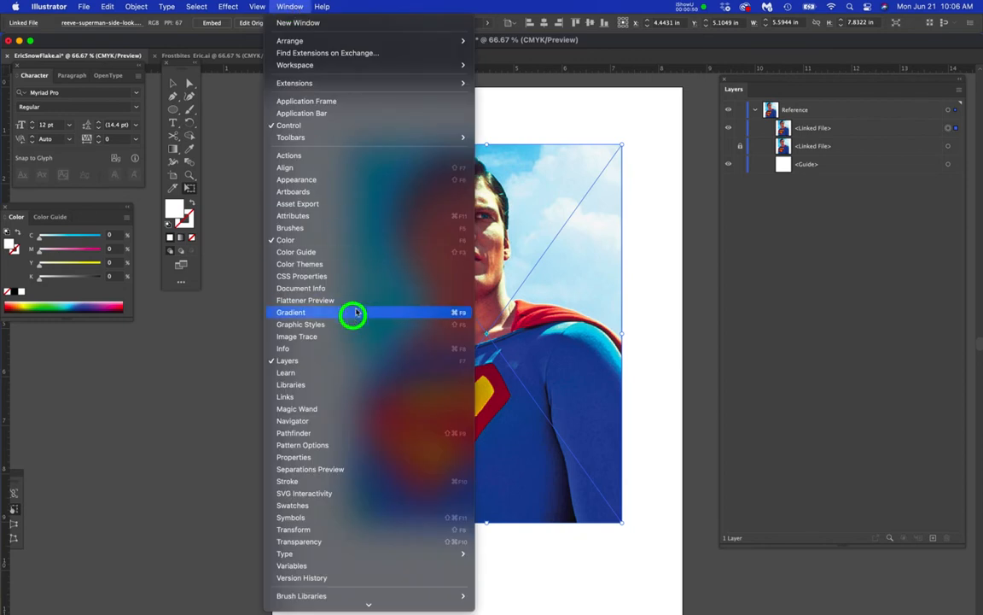
click(340, 337)
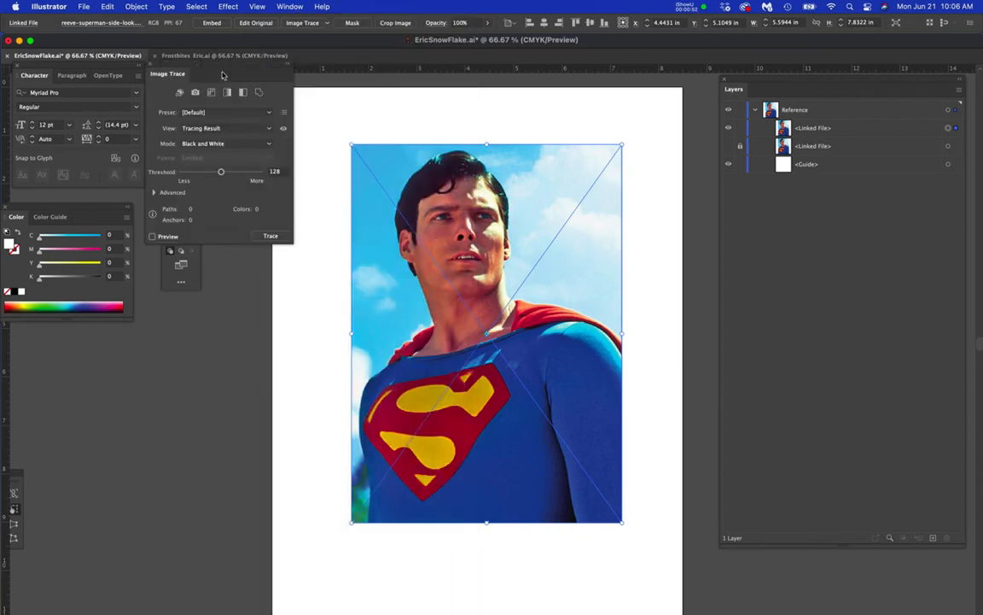
mouse_move(191, 71)
mouse_down()
mouse_move(215, 191)
mouse_move(215, 292)
mouse_move(200, 336)
mouse_up()
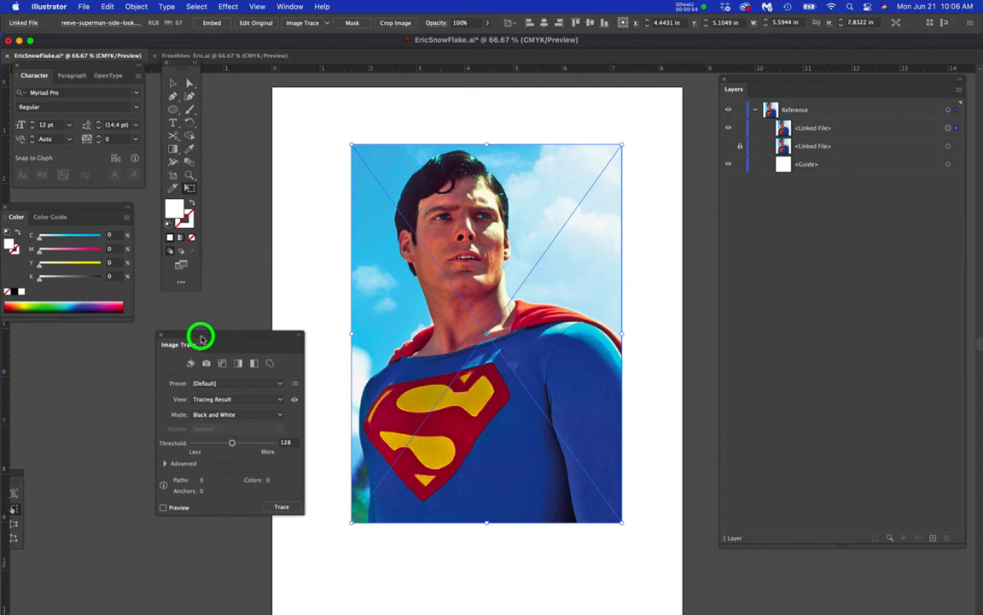
click(235, 414)
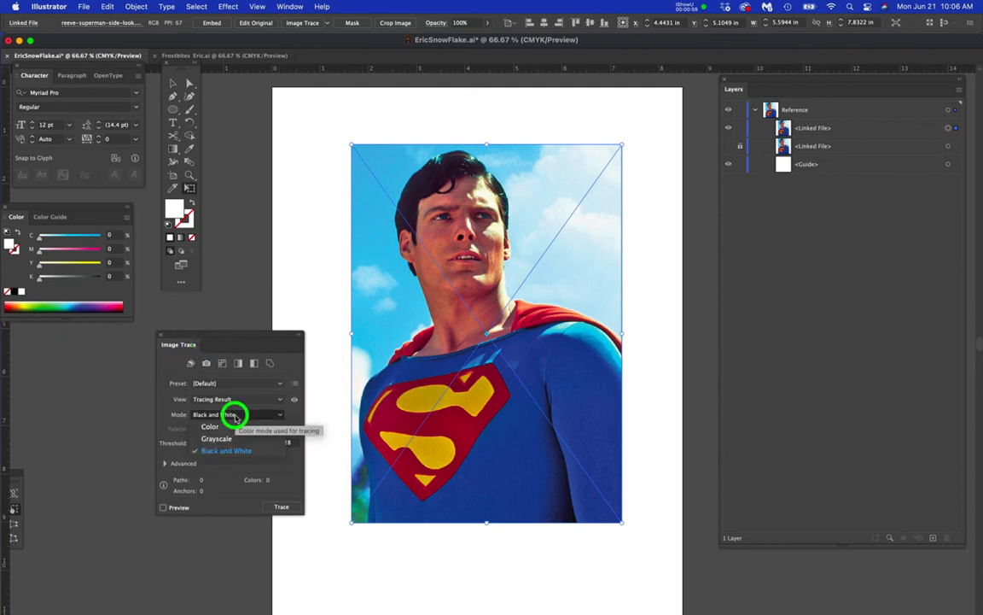
click(229, 429)
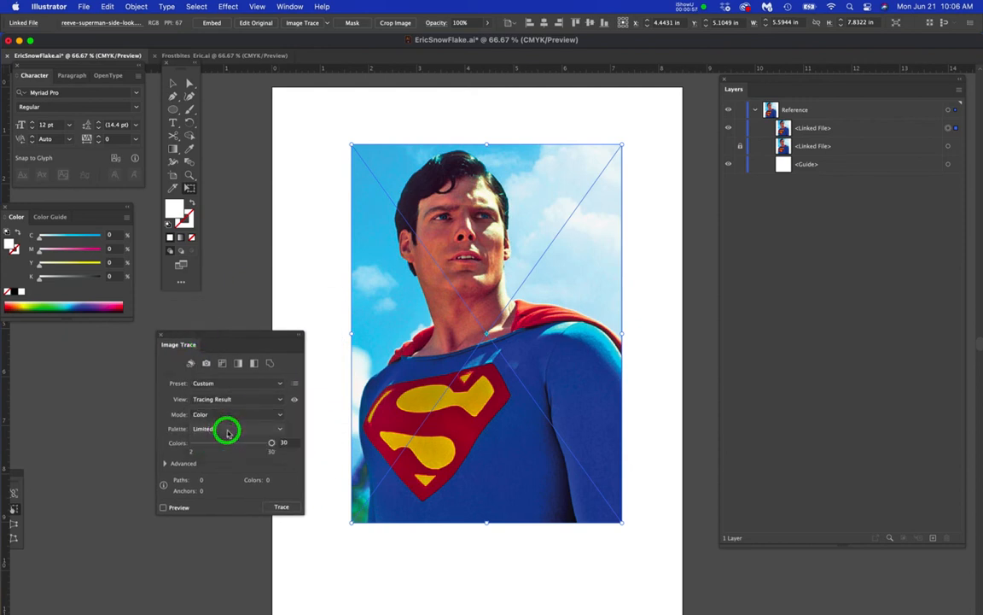
click(281, 442)
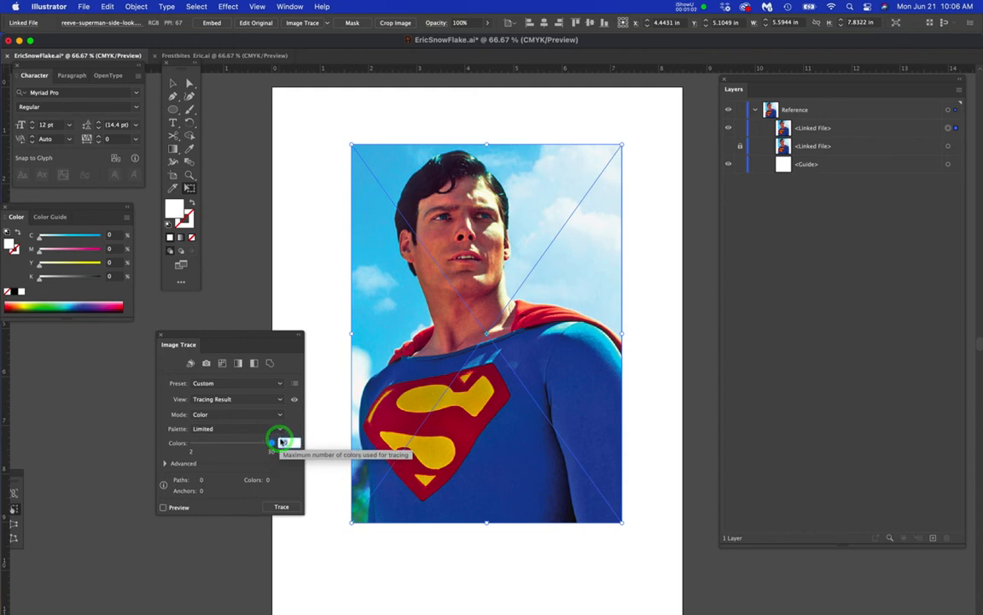
text(25)
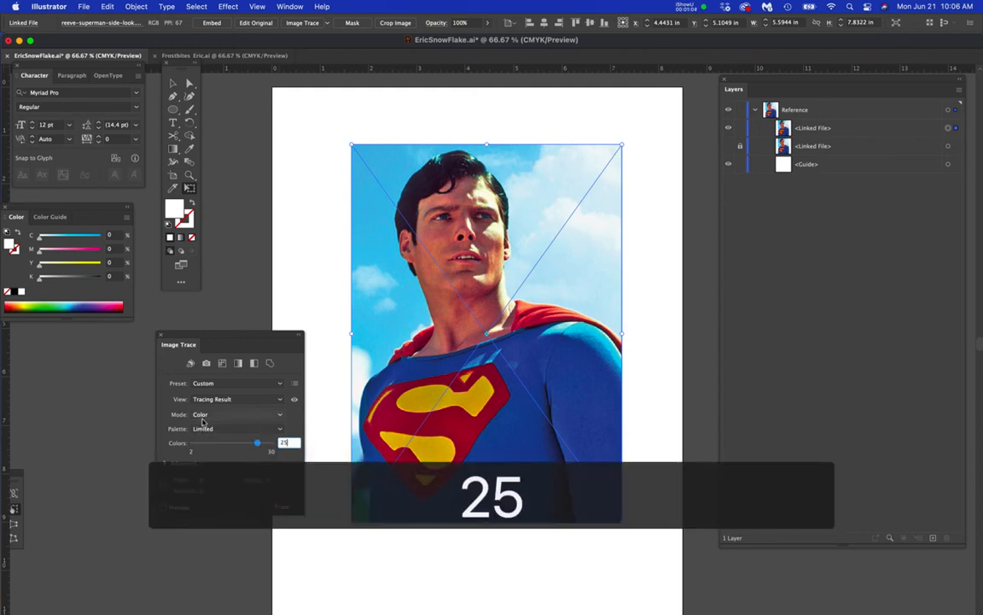
click(282, 507)
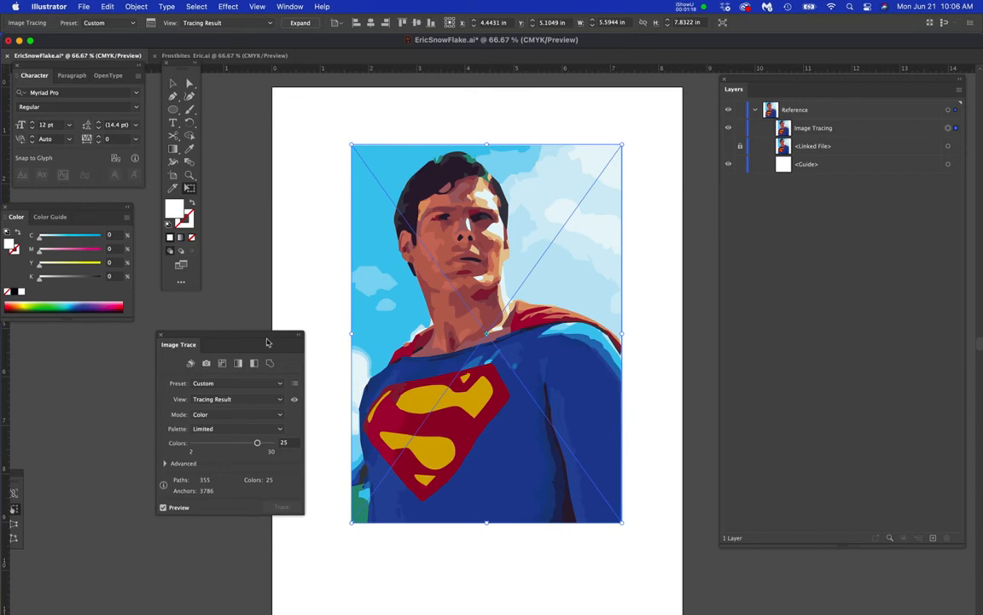
drag(234, 344, 166, 379)
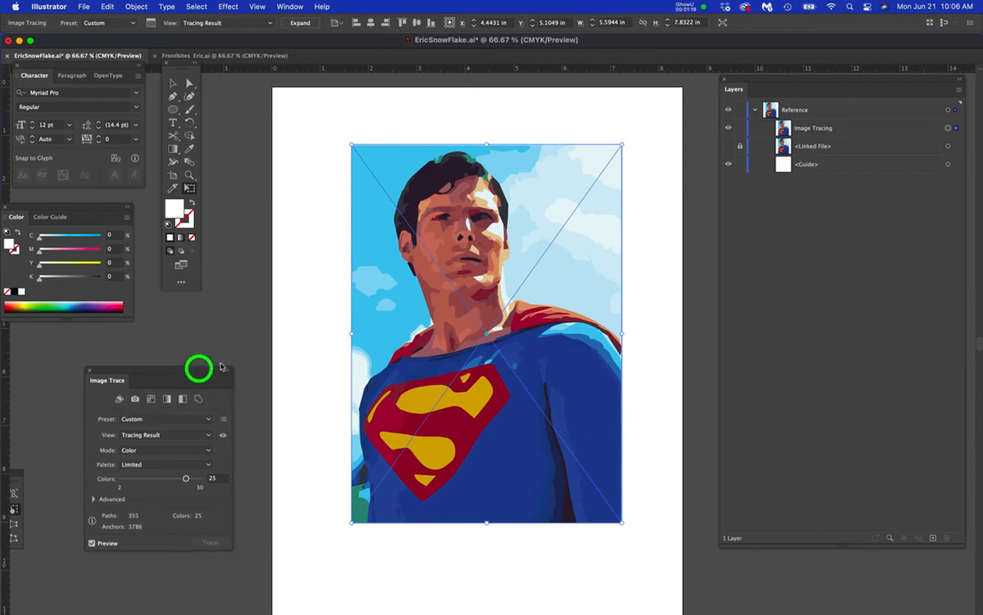
Expand the image tracing's object and fill into editable vector paths, and deselect the artwork.
click(857, 128)
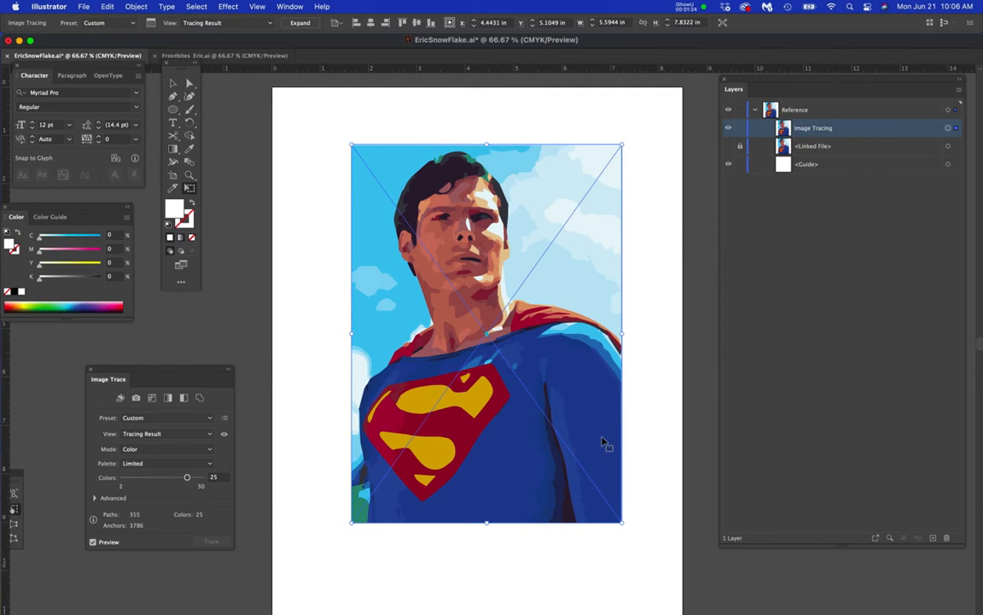
click(137, 7)
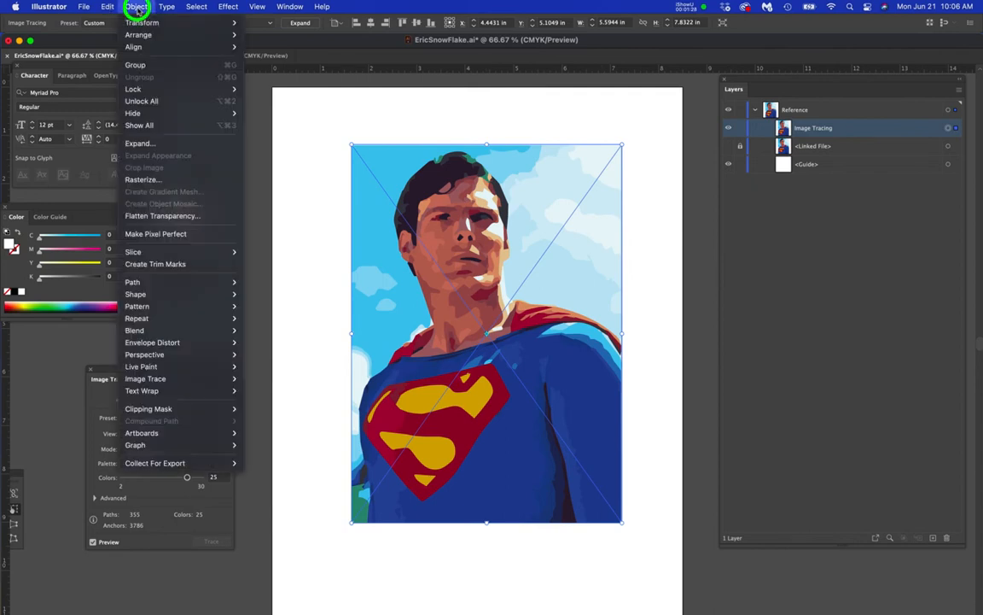
click(158, 150)
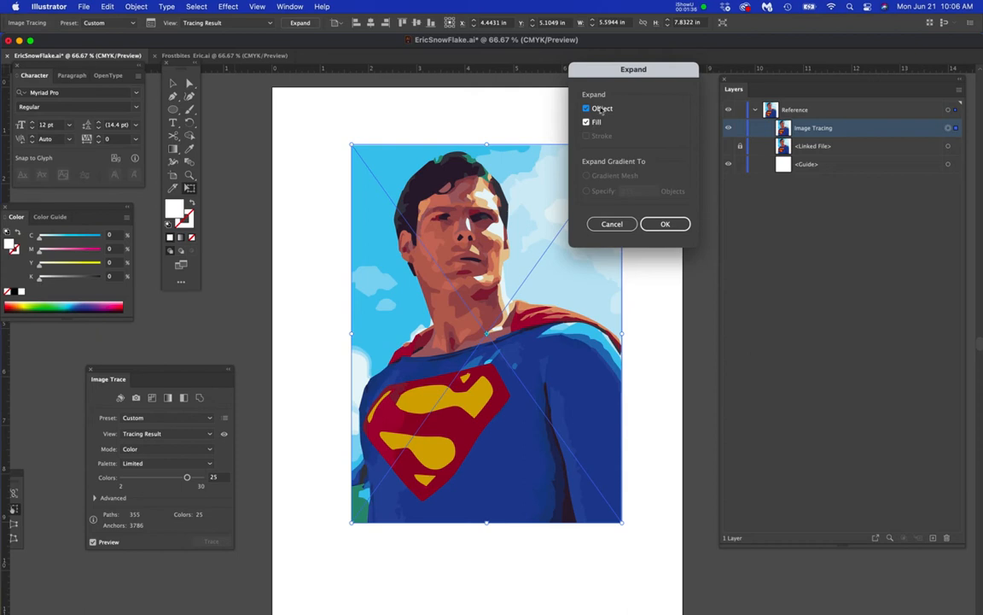
click(666, 225)
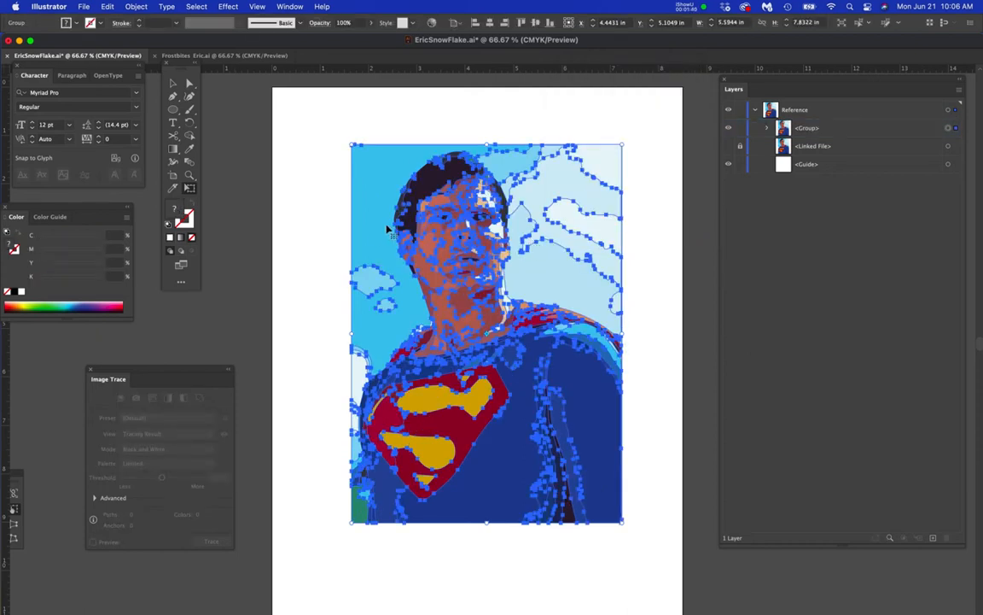
scroll(387, 229, up, 1)
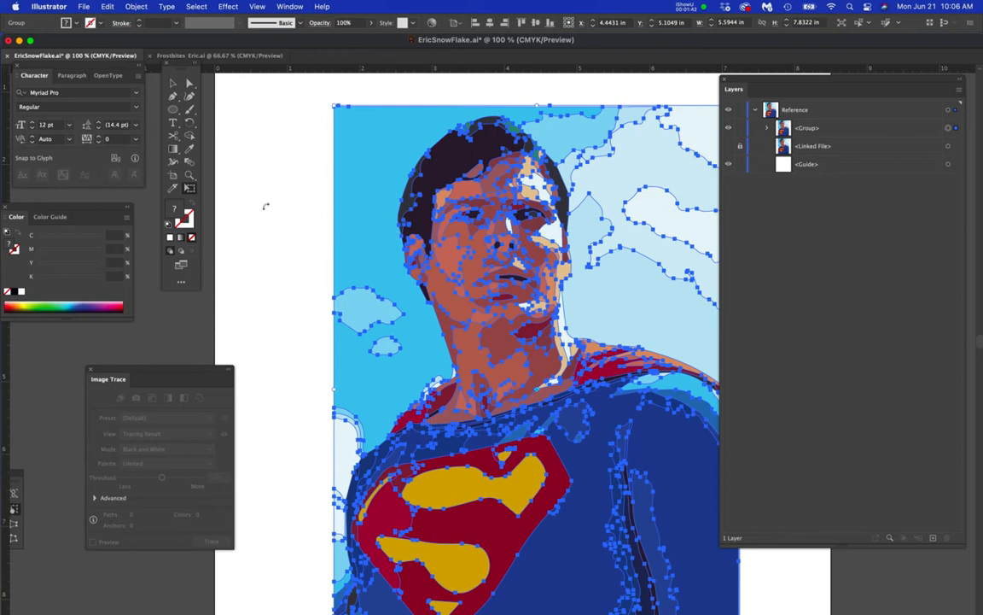
click(189, 82)
click(298, 217)
Select the dark red shadow shape under the chin and all other shapes with the same fill color.
key(space)
drag(454, 274, 412, 280)
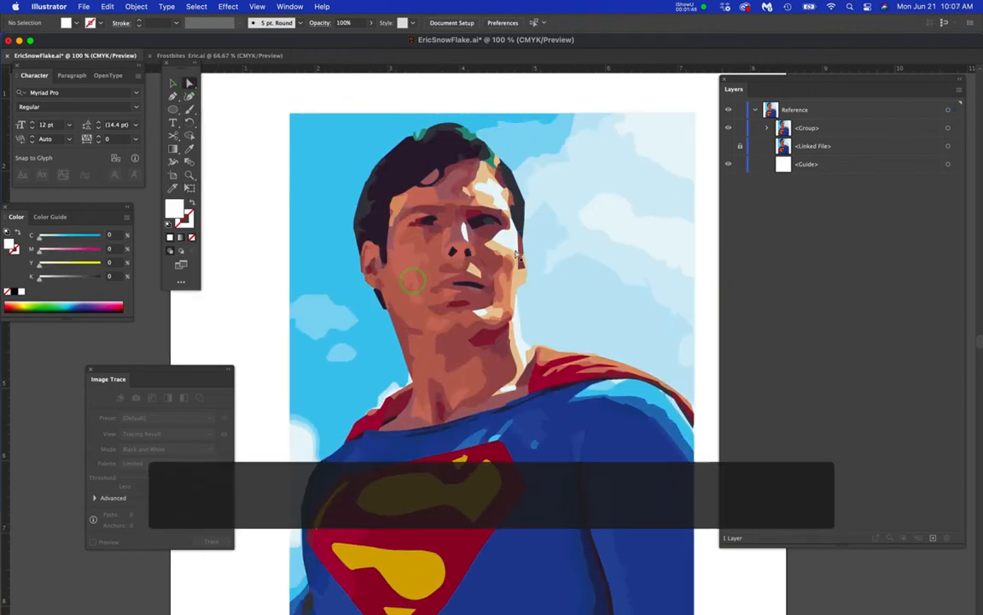
click(489, 335)
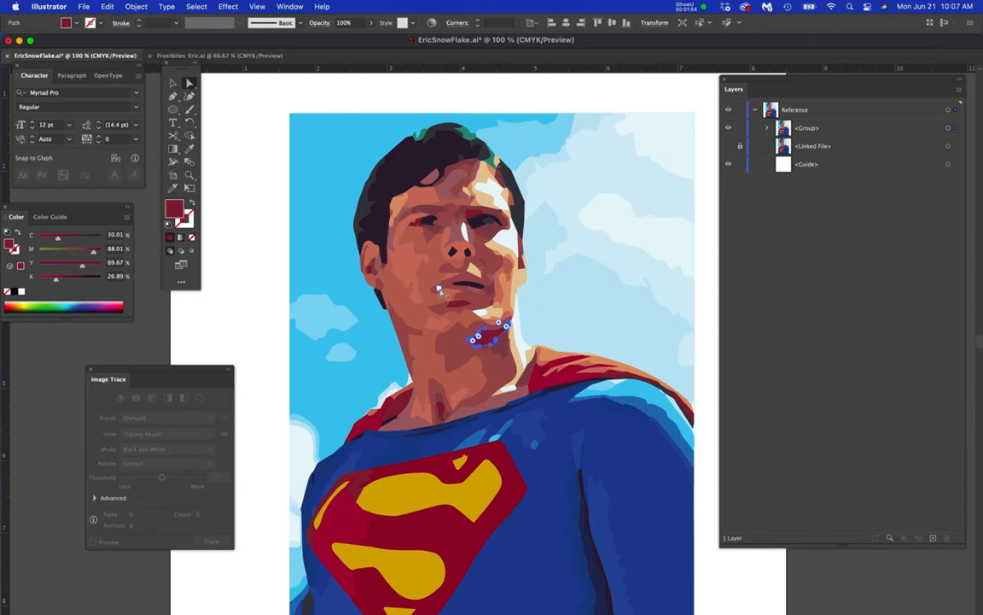
scroll(440, 290, up, 1)
drag(193, 7, 321, 167)
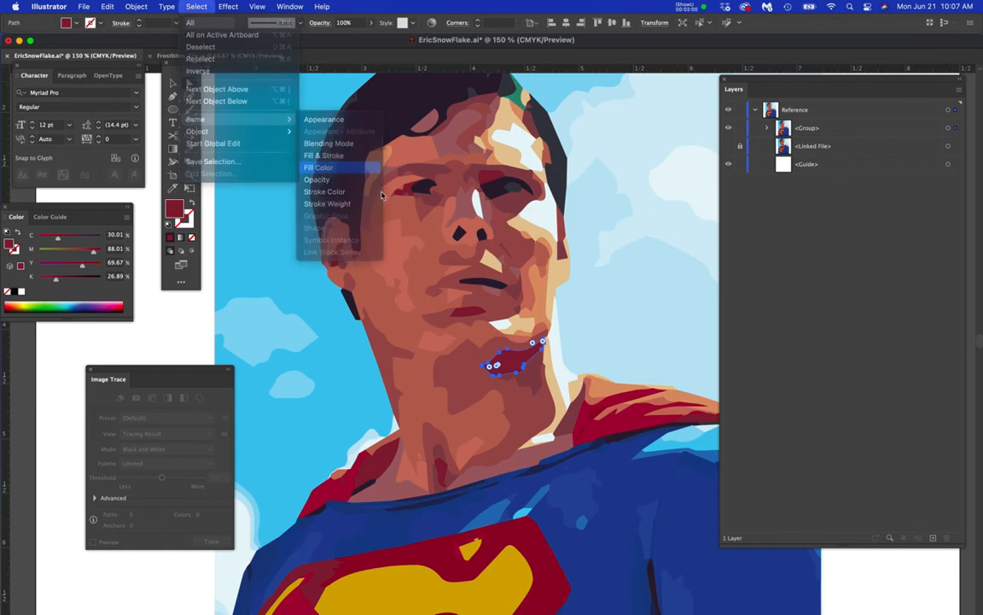
Darken the selected shapes' fill to about C 35.5, M 87.94, Y 68.8, K 40.85, and deselect them.
double_click(176, 208)
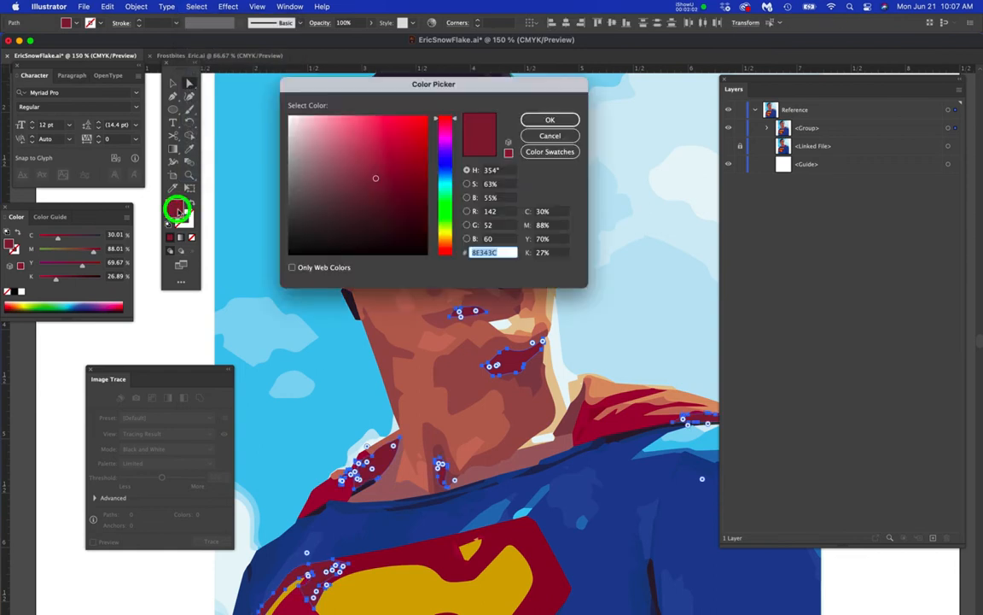
drag(376, 179, 378, 192)
click(551, 120)
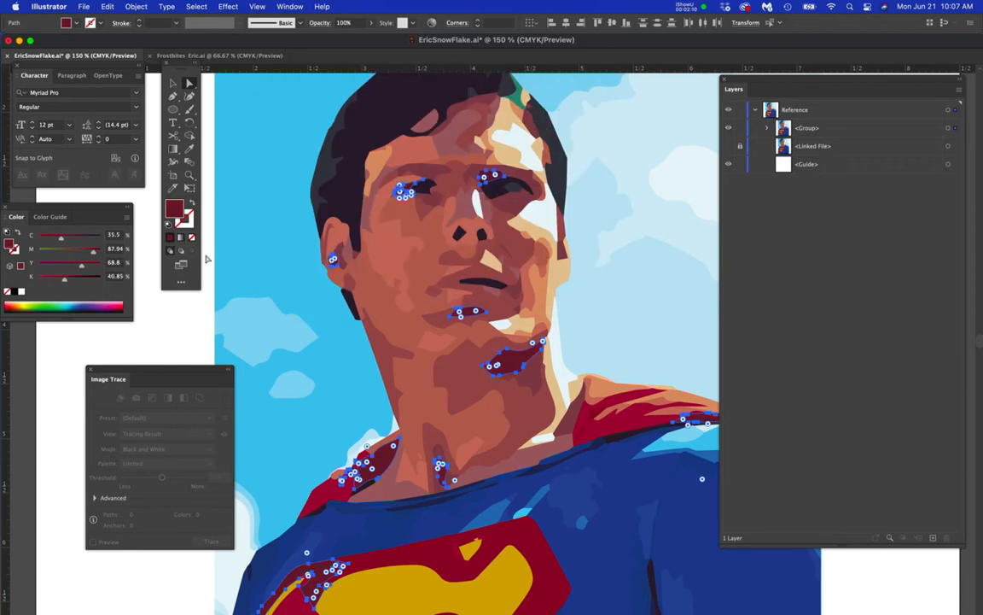
click(182, 317)
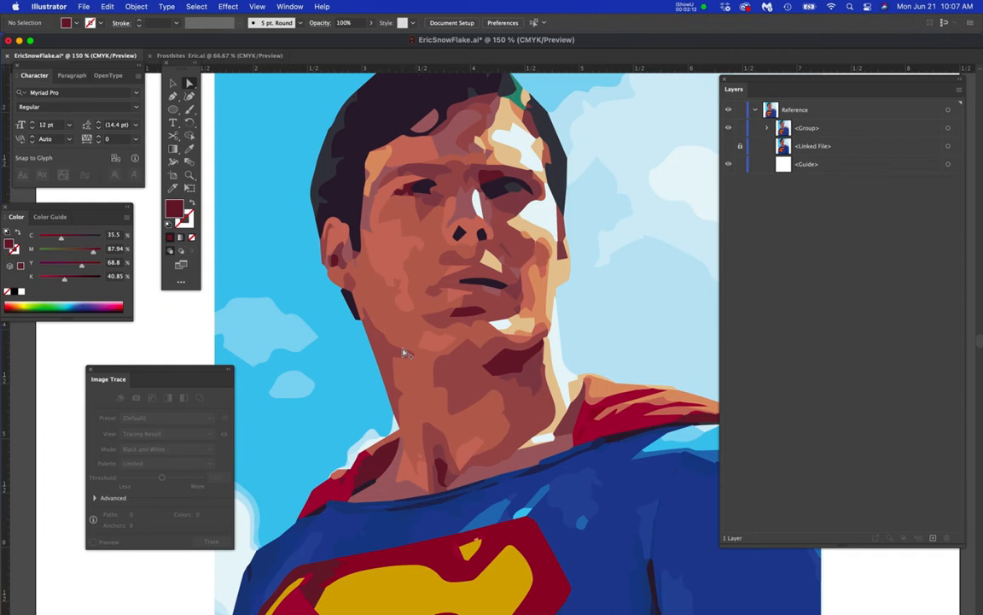
Try moving the light blue sky shape up and to the left, and undo the move.
scroll(404, 352, down, 1)
scroll(404, 351, down, 1)
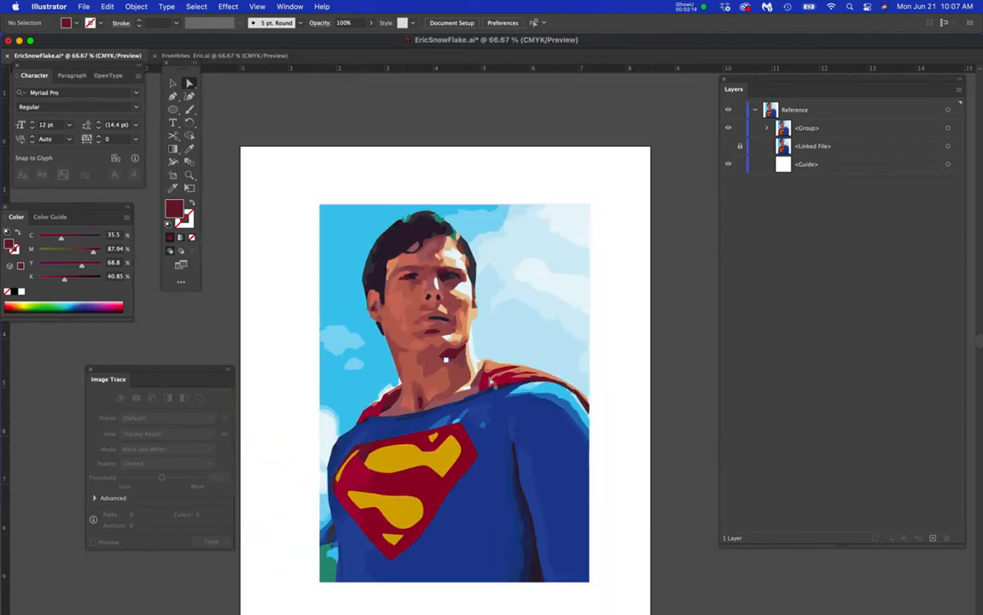
scroll(502, 309, down, 3)
drag(510, 316, 512, 322)
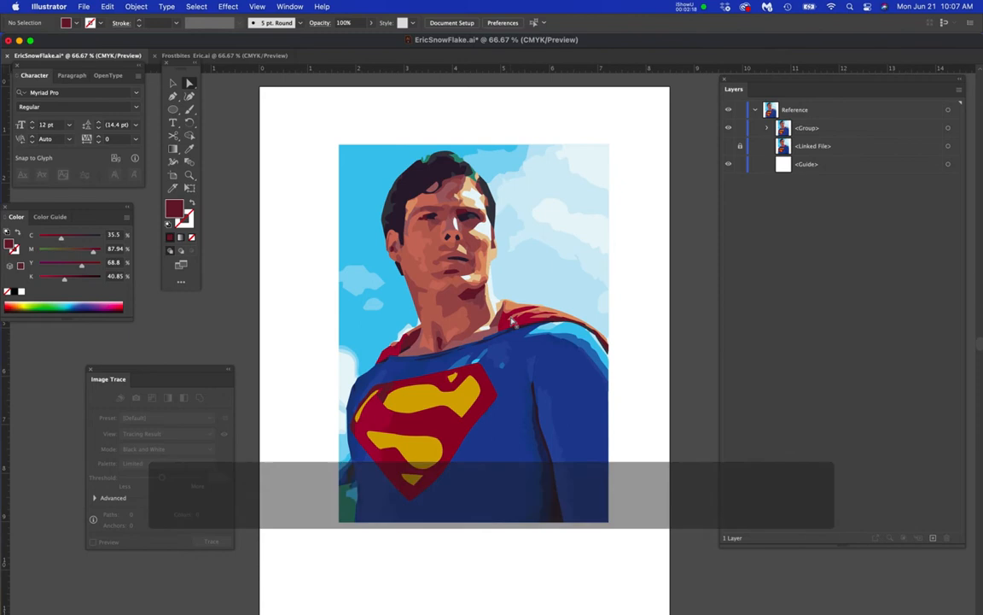
click(362, 174)
drag(362, 174, 305, 143)
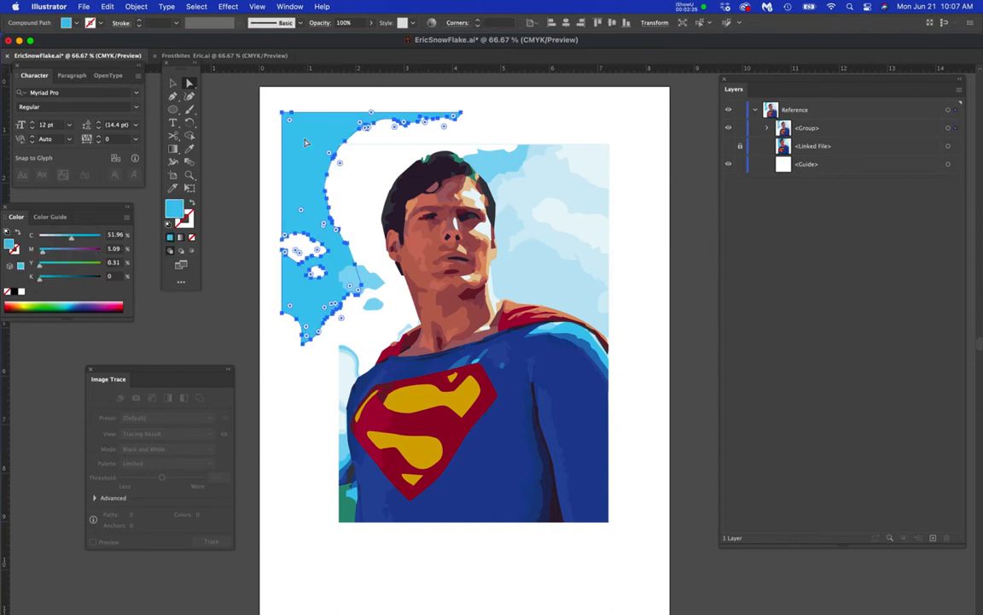
key(super+z)
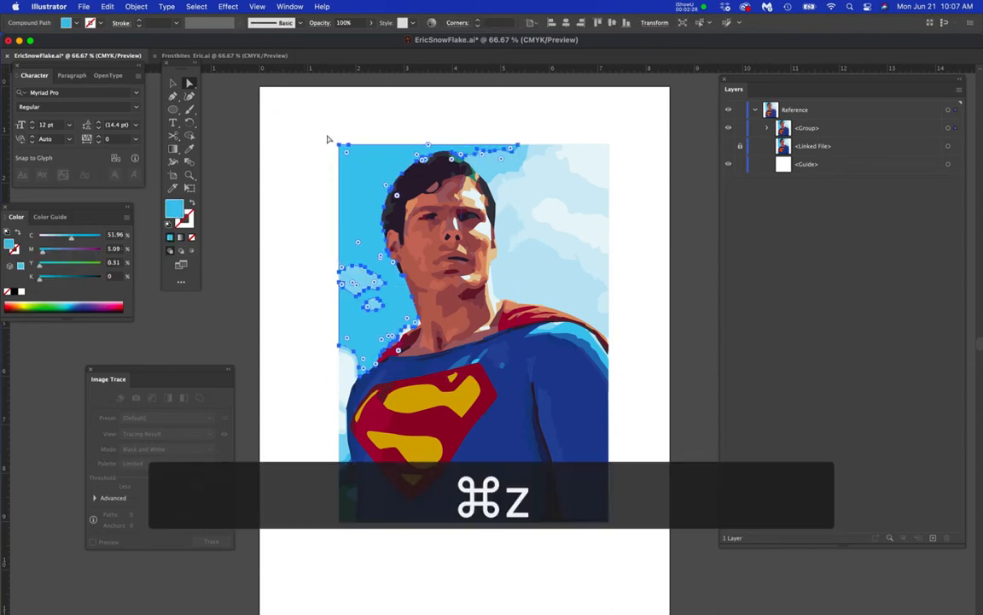
click(301, 120)
scroll(450, 213, up, 5)
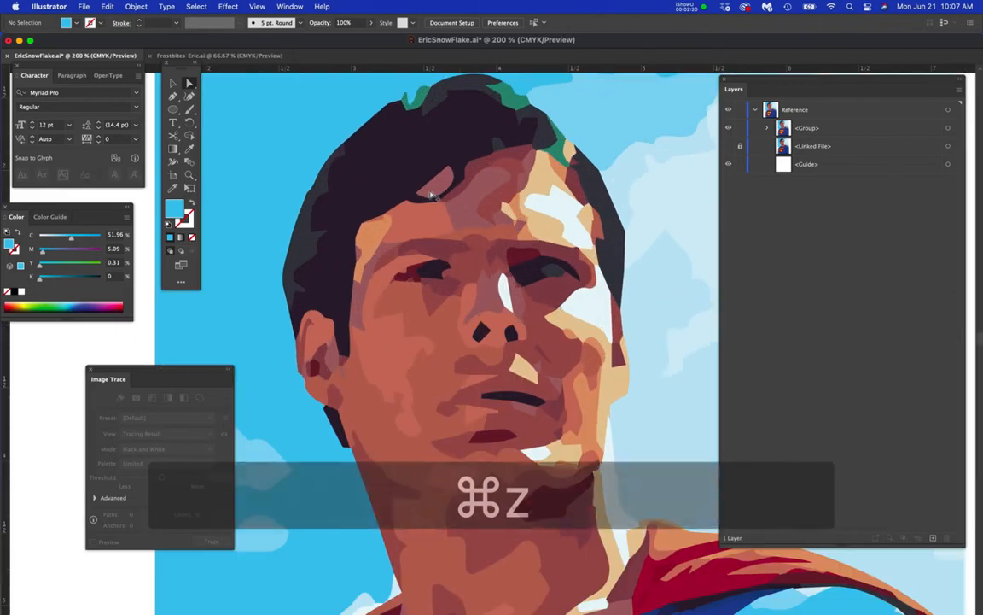
scroll(442, 252, up, 3)
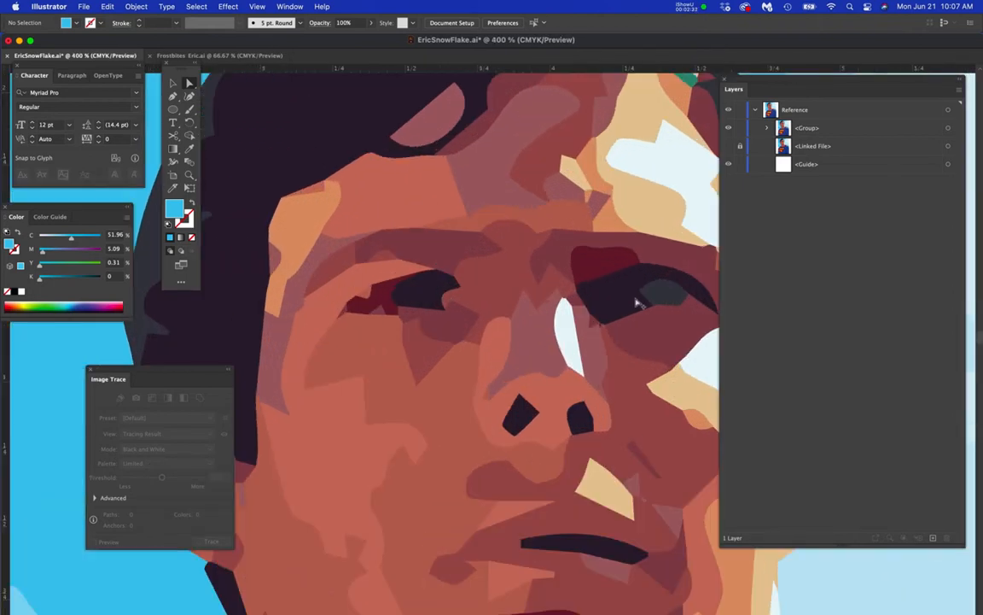
scroll(589, 314, down, 8)
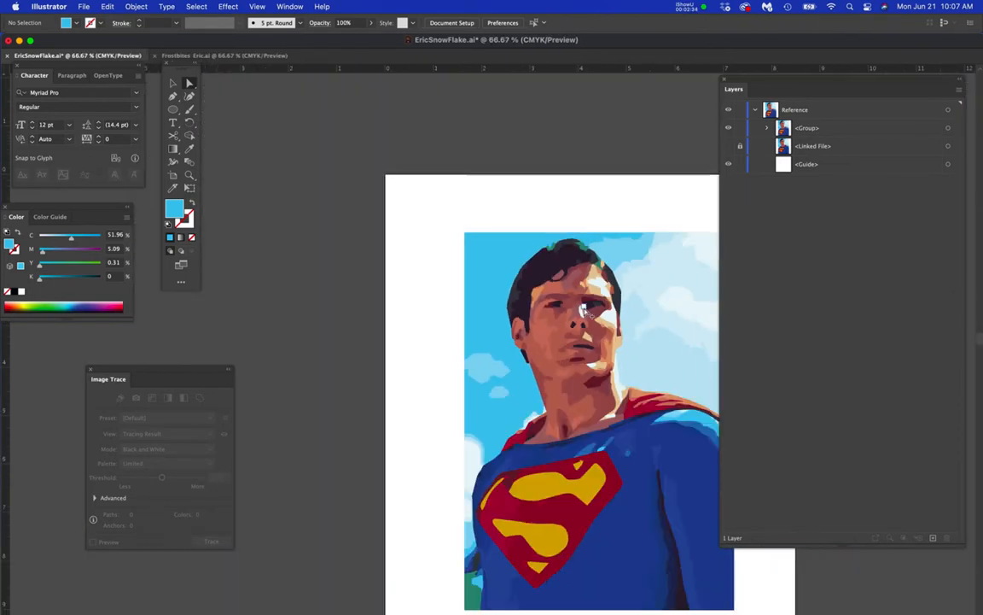
drag(583, 312, 462, 221)
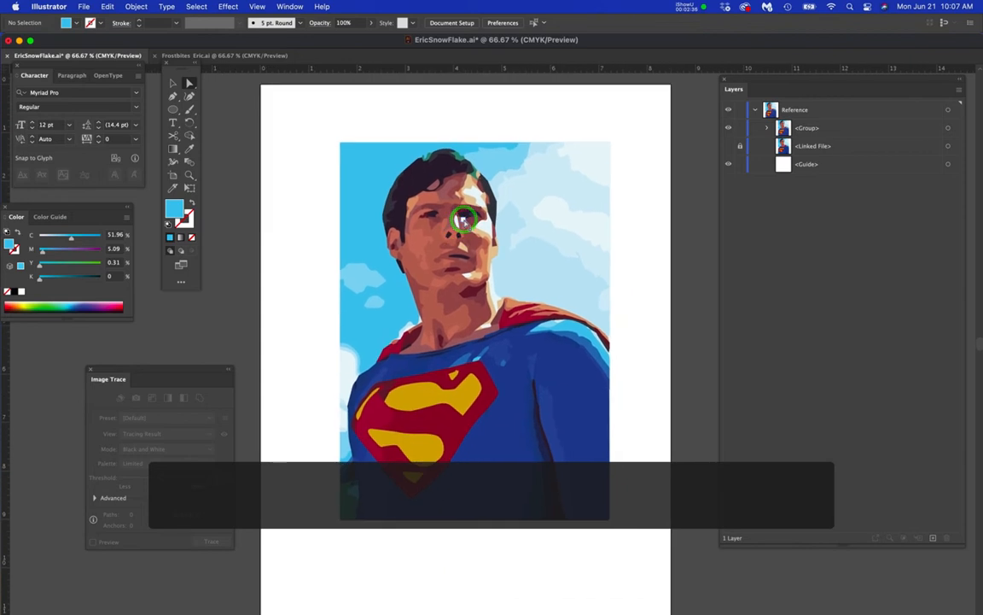
Hide and lock the traced Superman group, and make the Reference layer active.
click(730, 128)
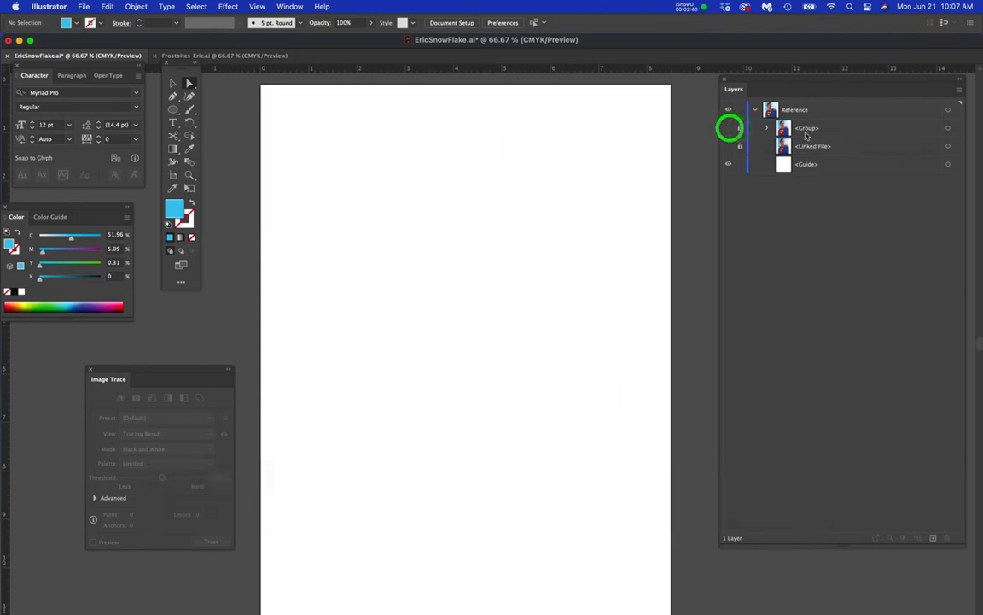
click(852, 110)
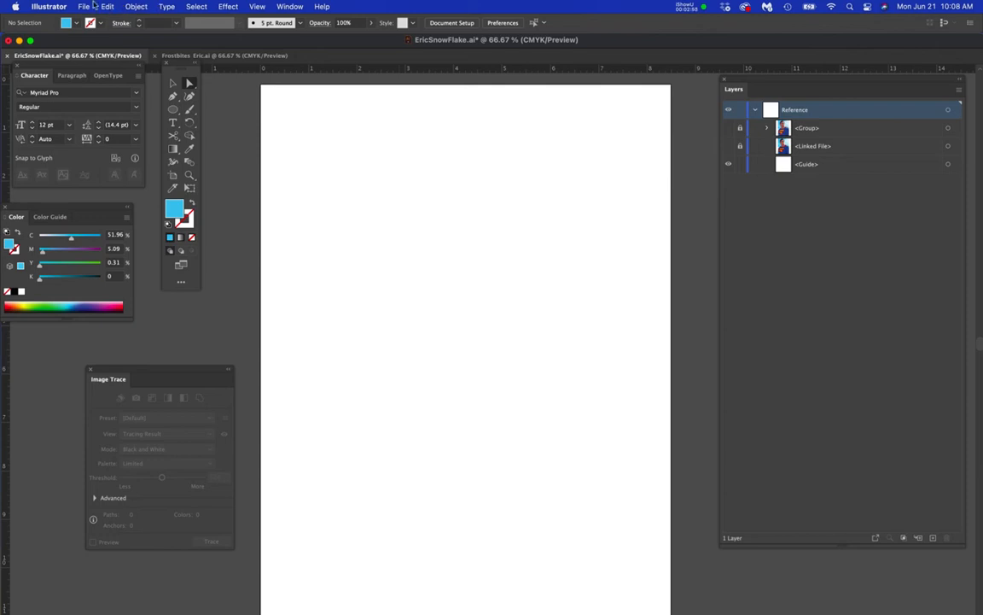
Try placing the kisspng snowflake clip-art image on the artboard after previewing it, and delete the placed image.
drag(84, 7, 124, 208)
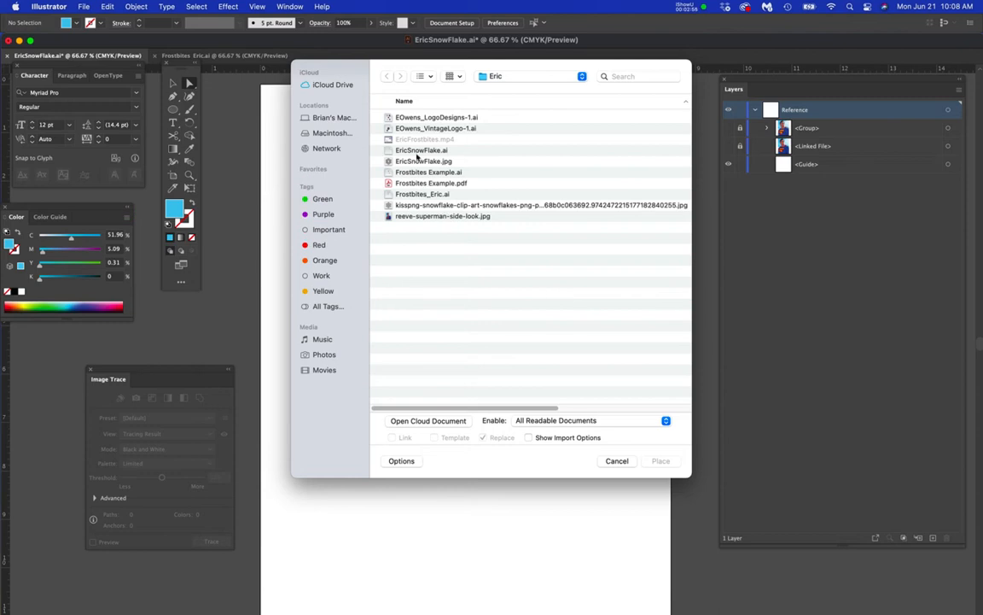
click(424, 208)
key(space)
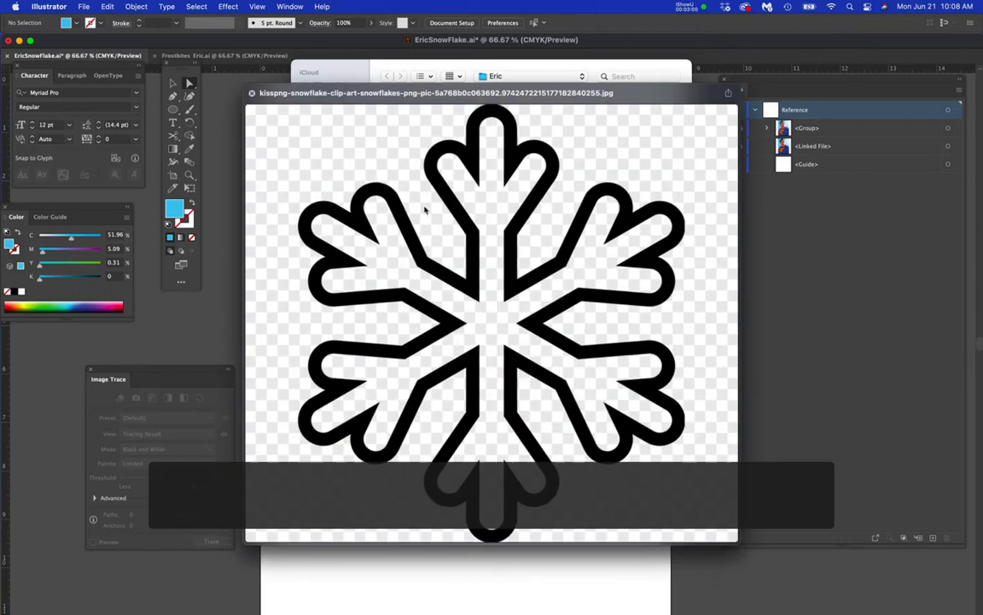
key(space)
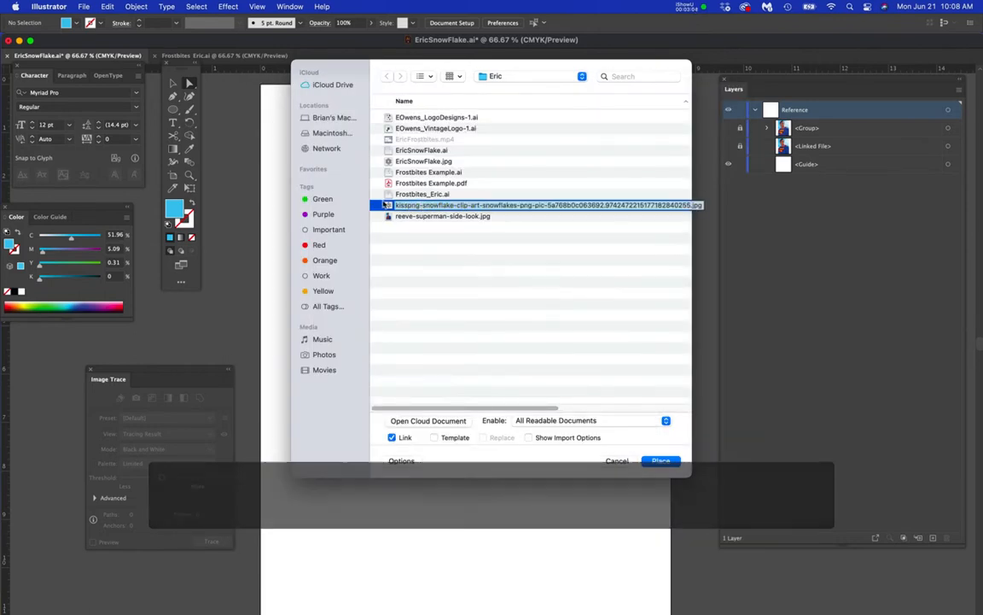
click(388, 206)
click(389, 206)
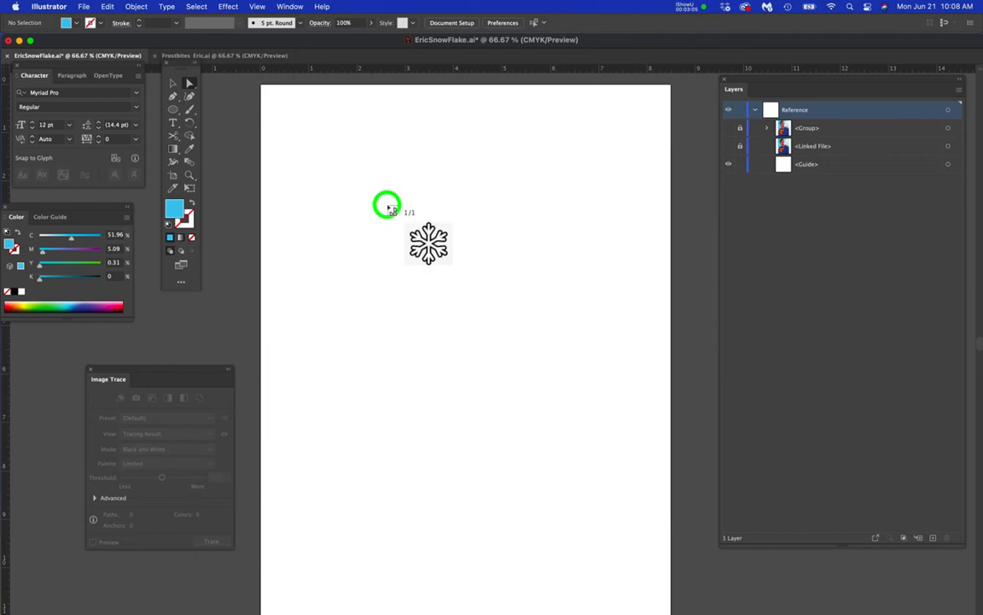
click(353, 152)
scroll(577, 339, down, 2)
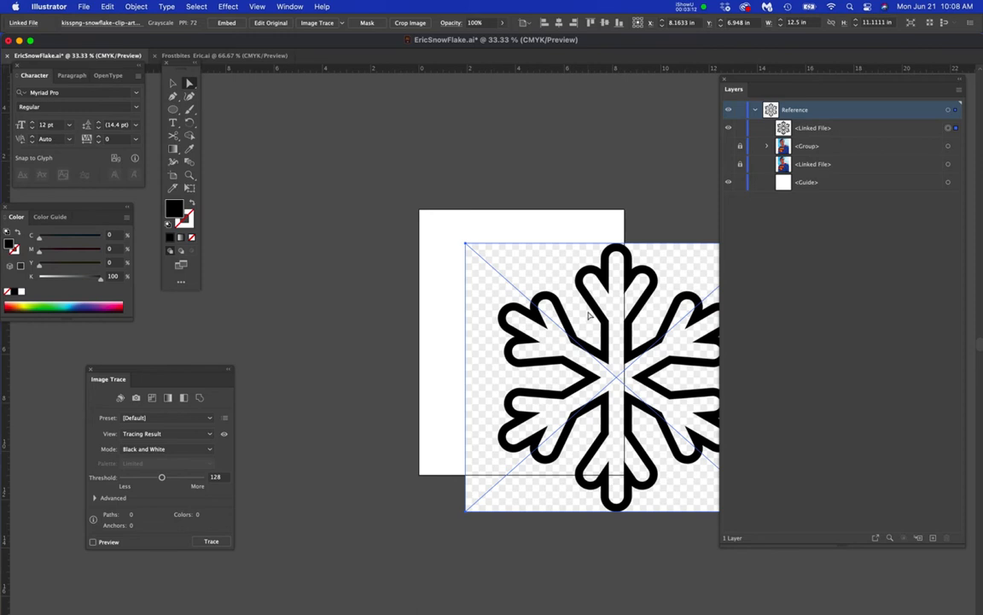
key(Delete)
Place EricSnowFlake.jpg as a linked image on the artboard and move it toward the page's middle.
drag(83, 6, 111, 211)
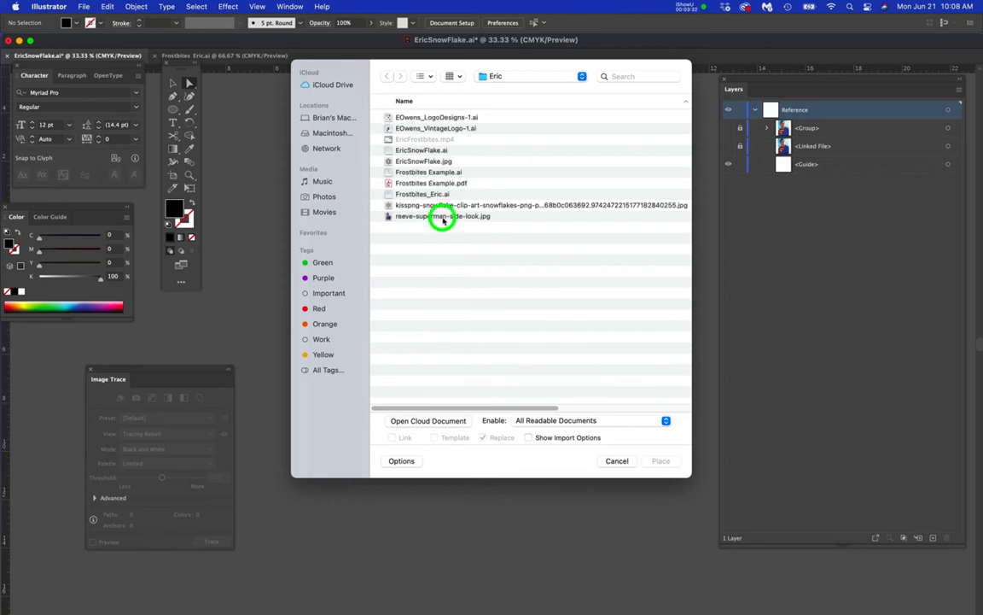
click(443, 218)
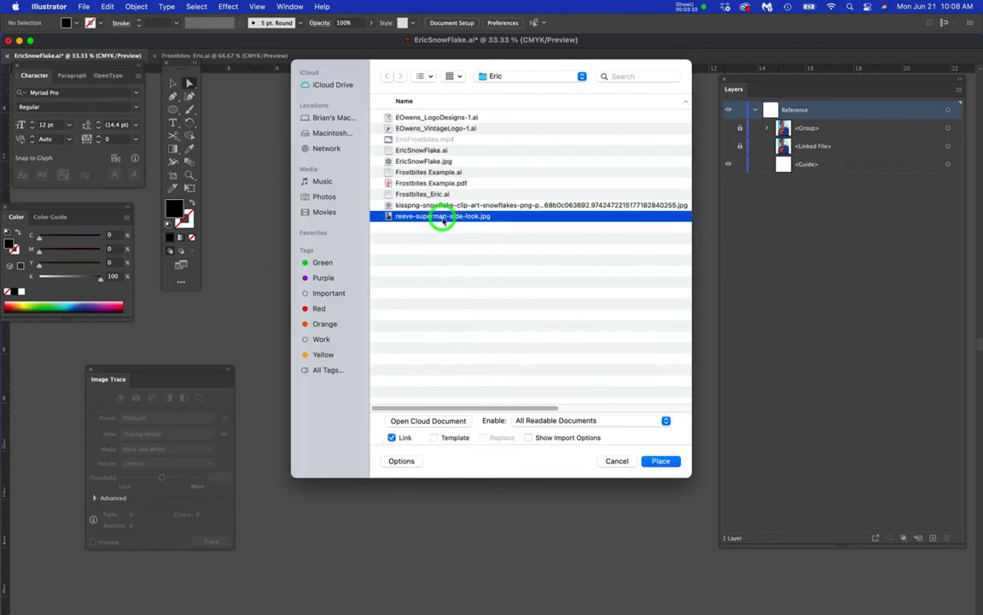
click(433, 162)
key(space)
key(space)
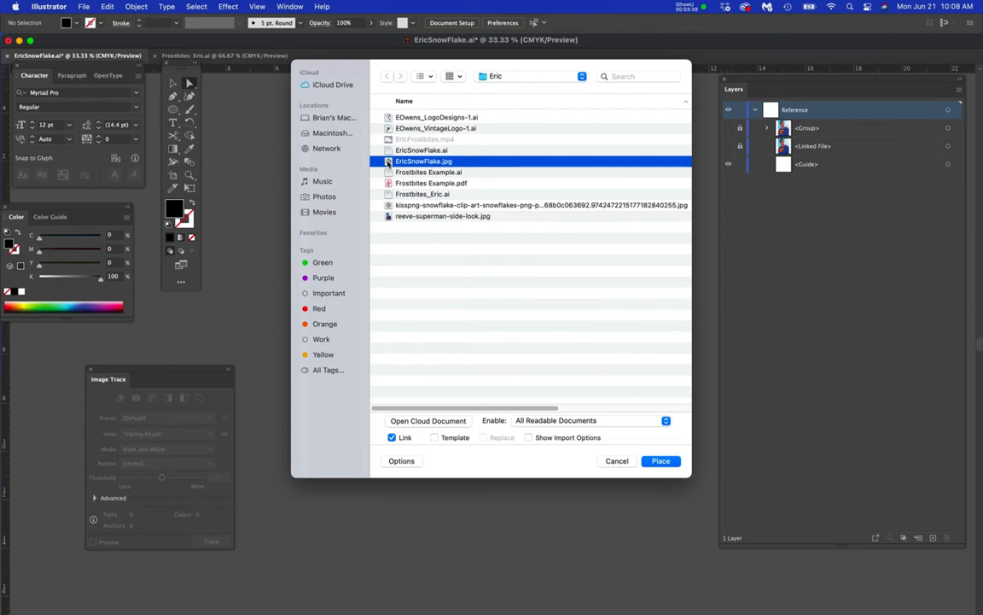
double_click(389, 162)
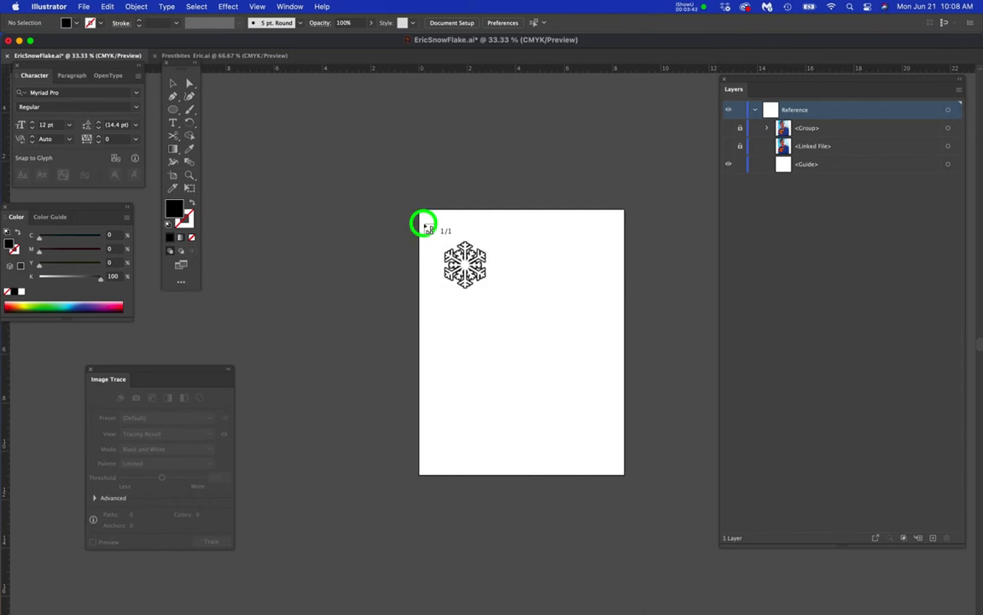
click(424, 226)
drag(483, 275, 529, 329)
Scale the snowflake image up proportionally to about 5.37 in square and shift it slightly upward.
key(super+equal)
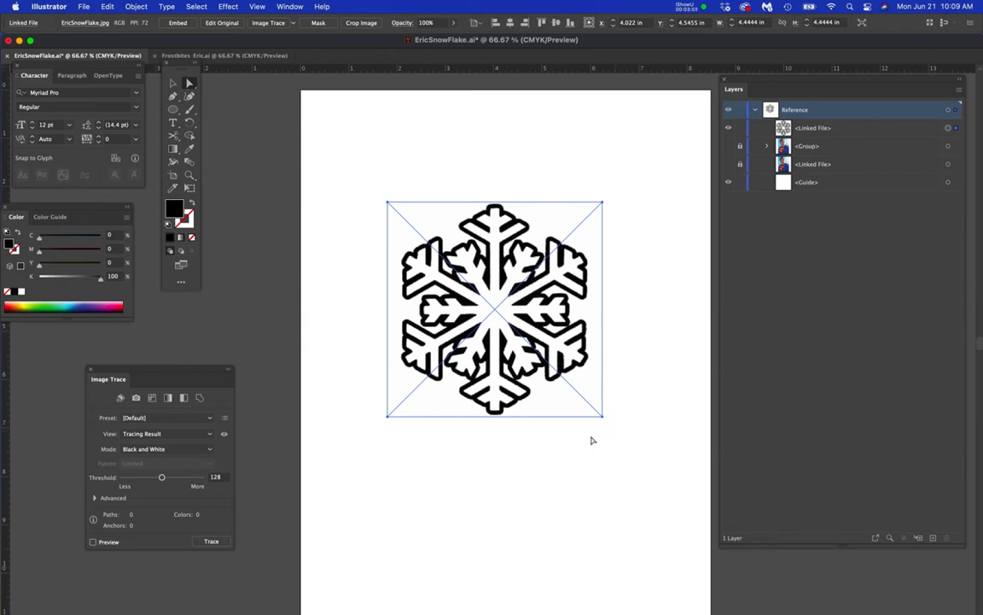
key(e)
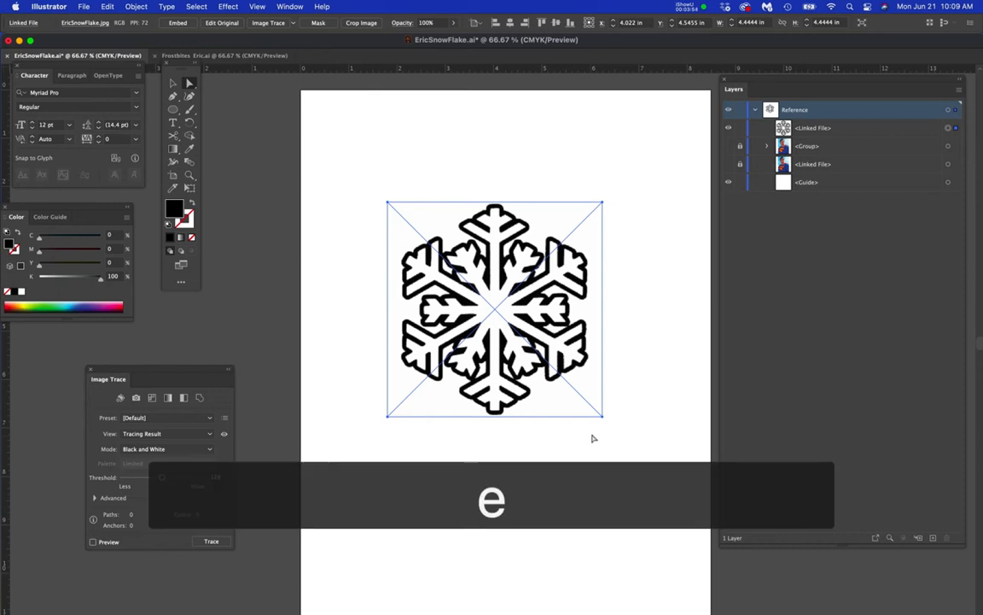
drag(601, 416, 635, 474)
drag(579, 377, 575, 363)
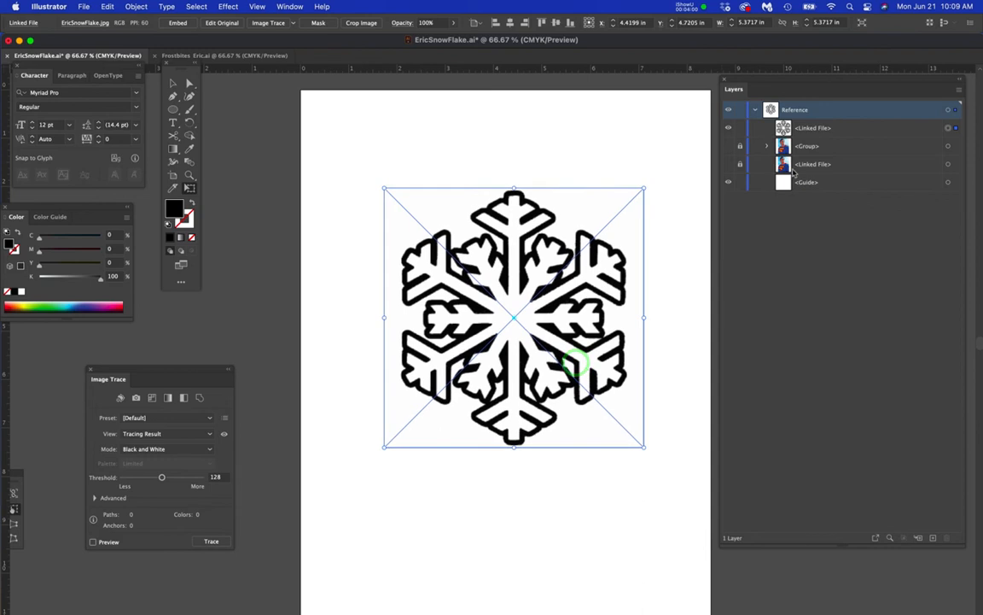
Duplicate the snowflake's linked image in the layer stack, and lock and hide the lower copy.
drag(829, 128, 933, 536)
click(739, 146)
click(728, 146)
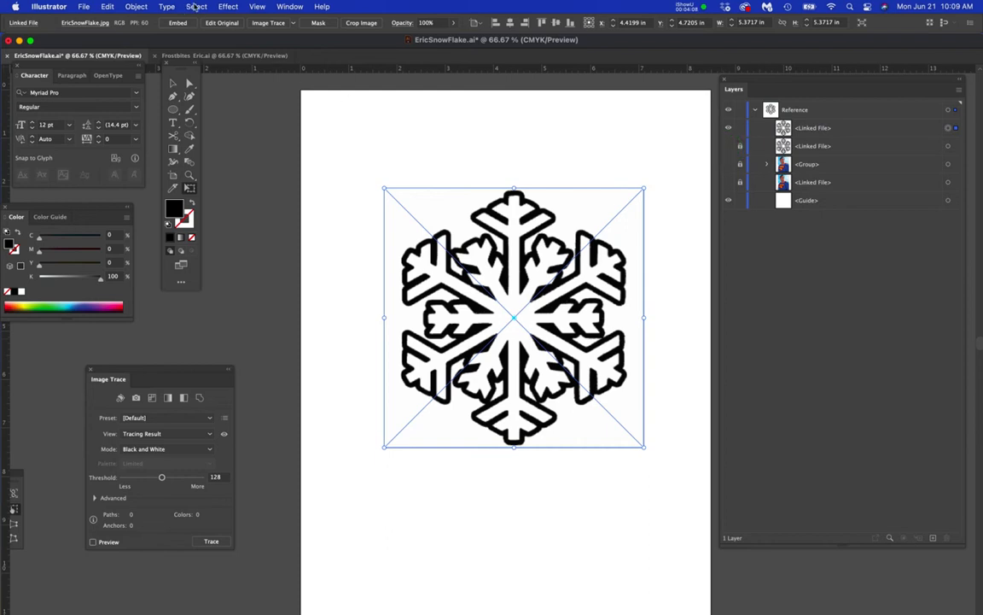
Image-trace the visible snowflake with the Default preset in Black and White mode at threshold 128, and inspect the result.
drag(139, 376, 185, 349)
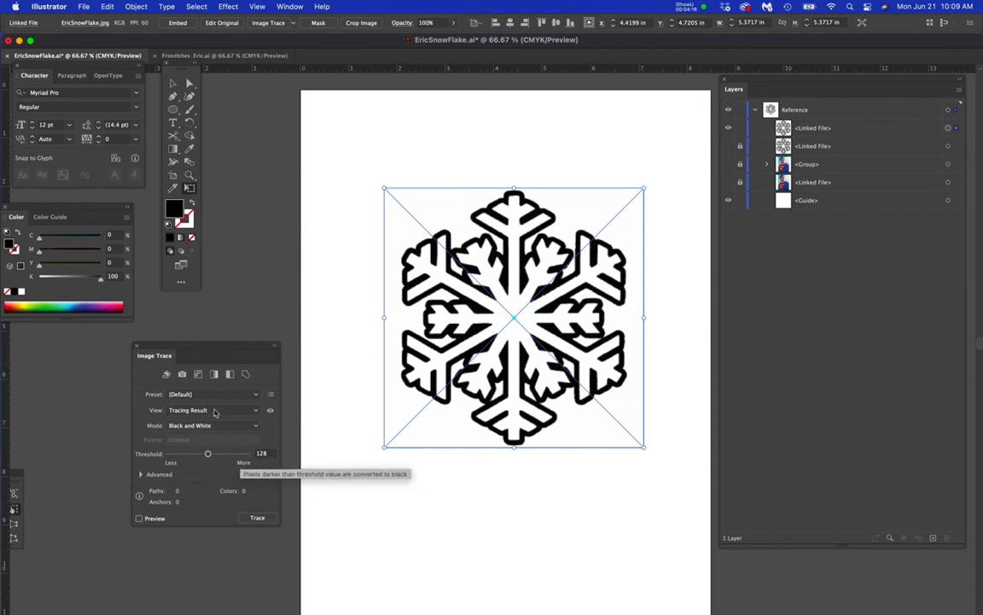
click(258, 518)
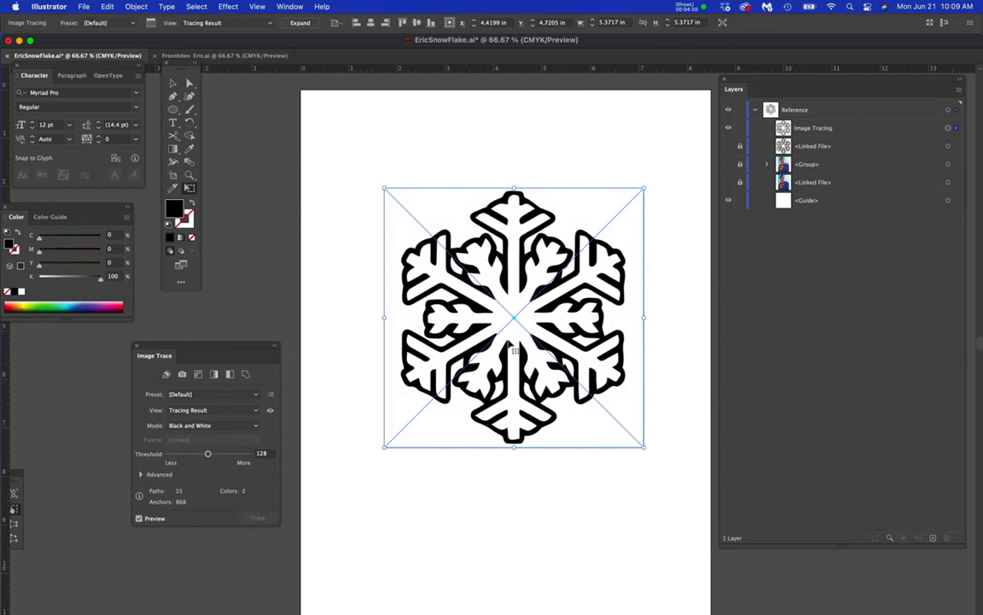
scroll(515, 333, up, 1)
scroll(515, 338, up, 1)
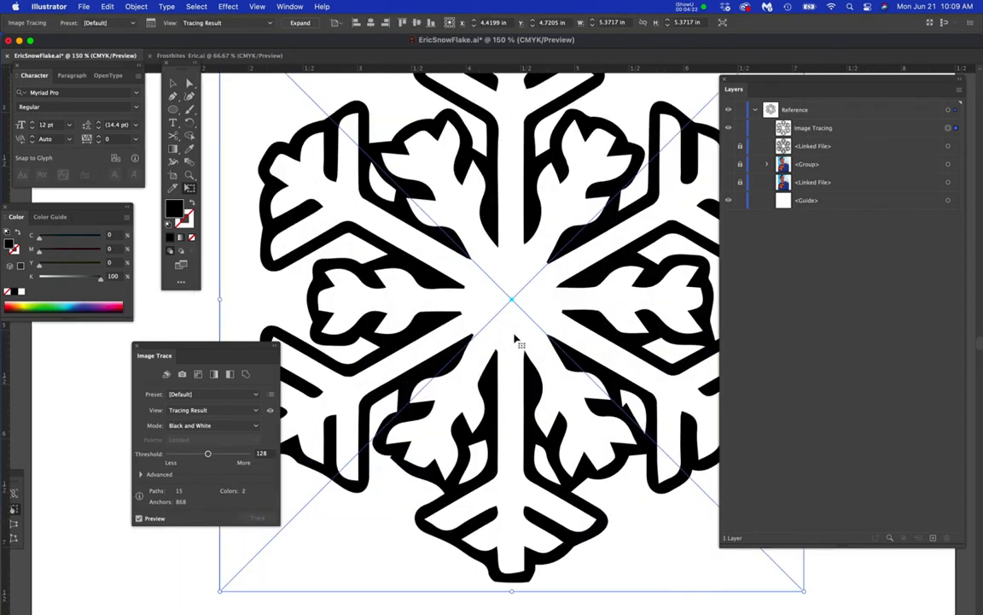
scroll(516, 338, down, 1)
mouse_move(246, 350)
mouse_down()
mouse_move(149, 355)
mouse_move(161, 348)
mouse_up()
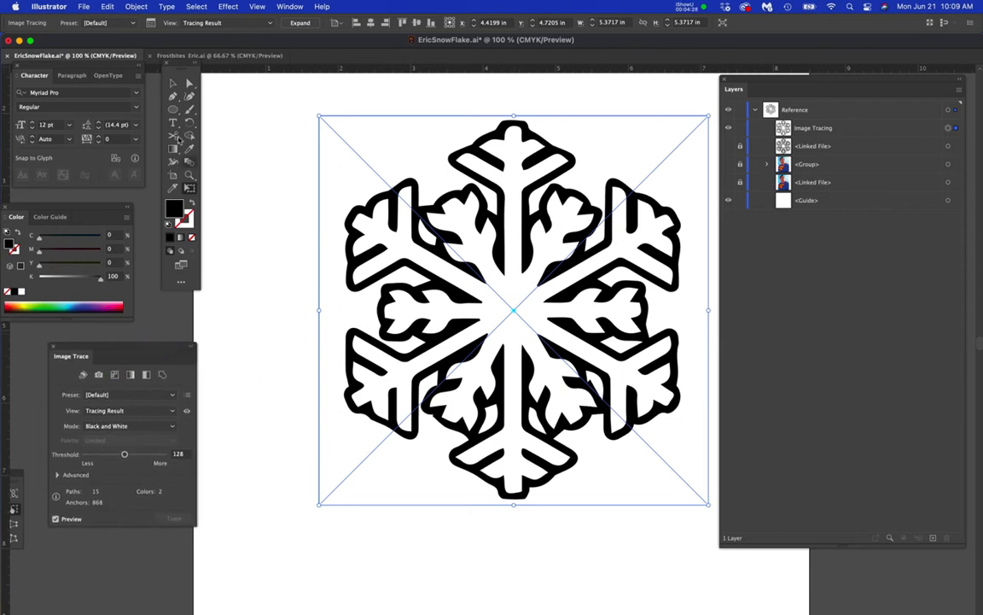
drag(574, 345, 535, 350)
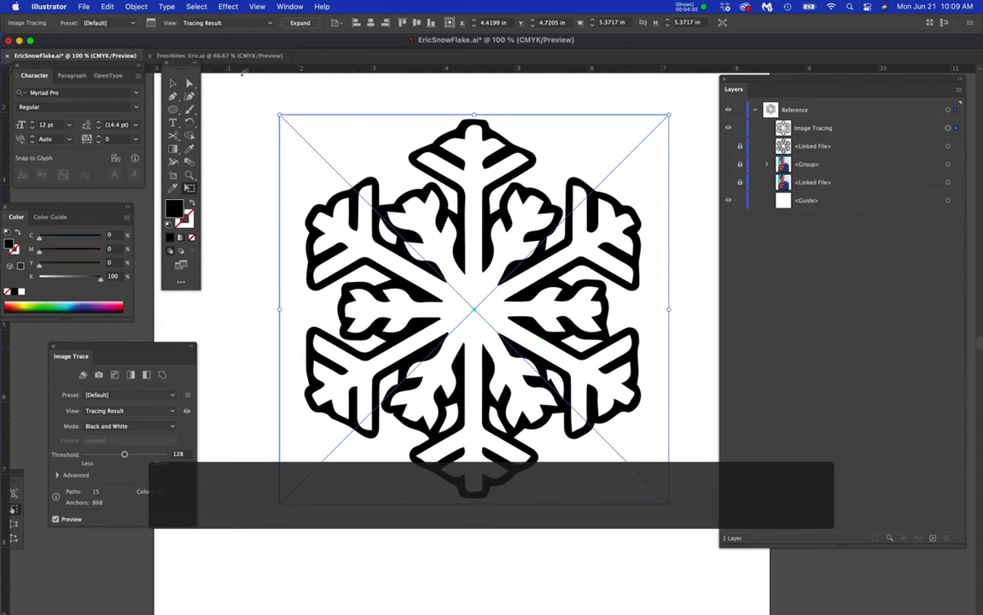
Expand the snowflake tracing's object and fill into editable vector paths, and deselect the artwork.
drag(136, 7, 162, 142)
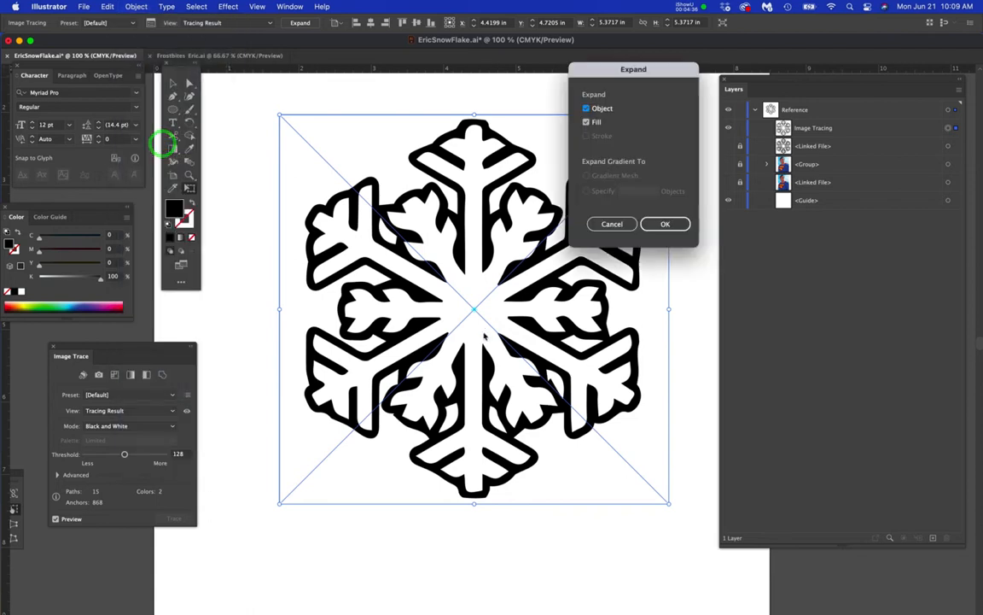
click(658, 224)
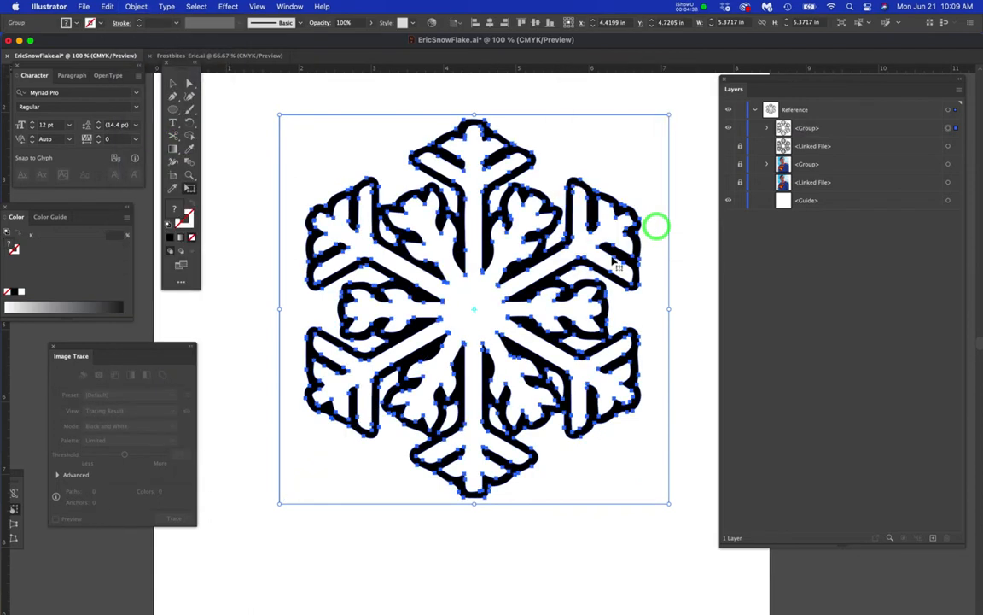
scroll(400, 249, down, 1)
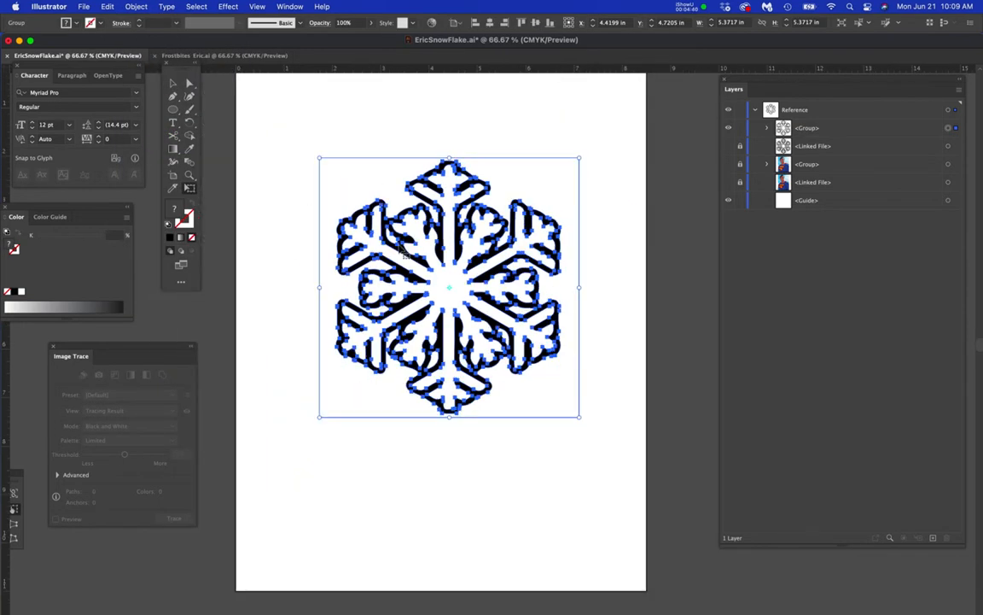
click(619, 260)
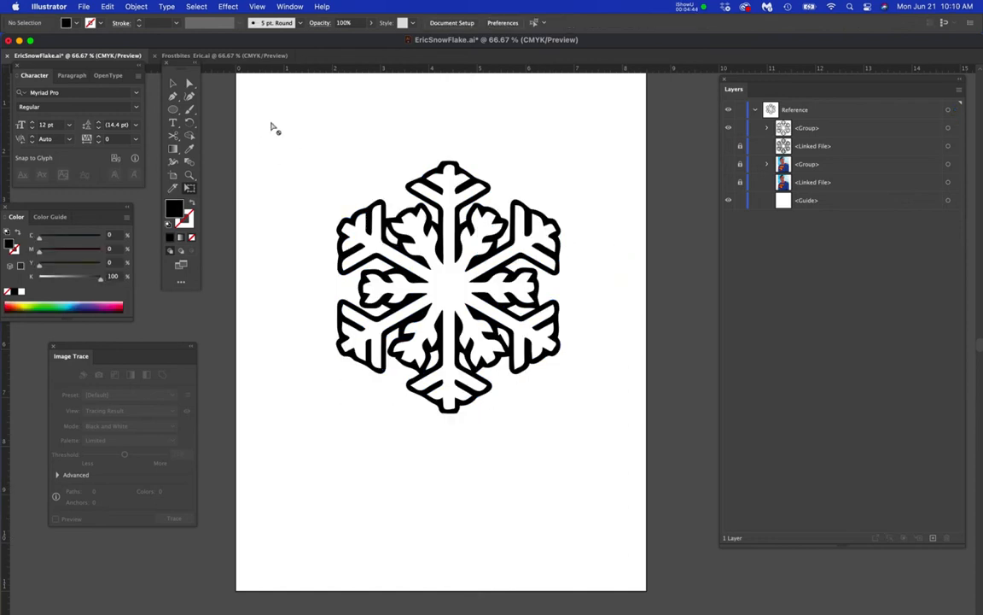
Draw a rectangle about 7.27 by 7.98 in over the snowflake and fill it with teal (C 68, M 0, Y 22, K 0).
key(m)
drag(274, 120, 624, 506)
double_click(174, 208)
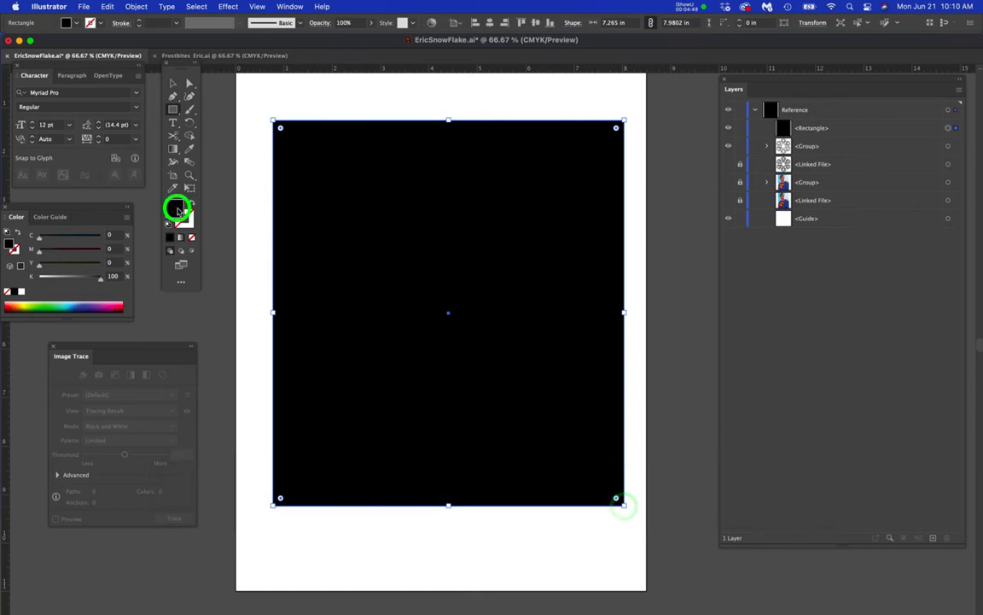
click(444, 181)
click(402, 144)
click(534, 121)
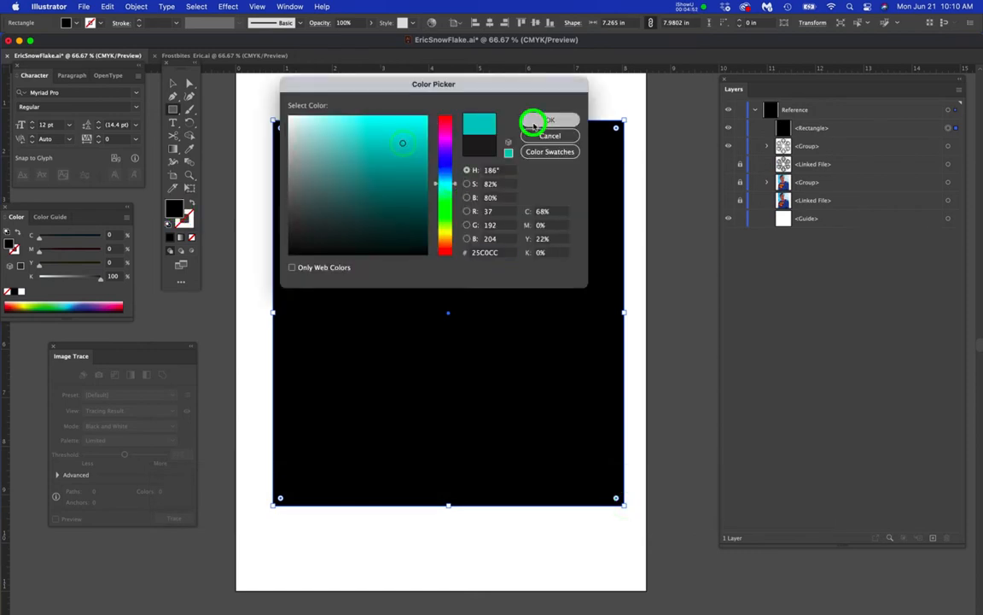
Move the teal rectangle below both snowflake objects in the layer stack, and lock it.
drag(861, 128, 862, 167)
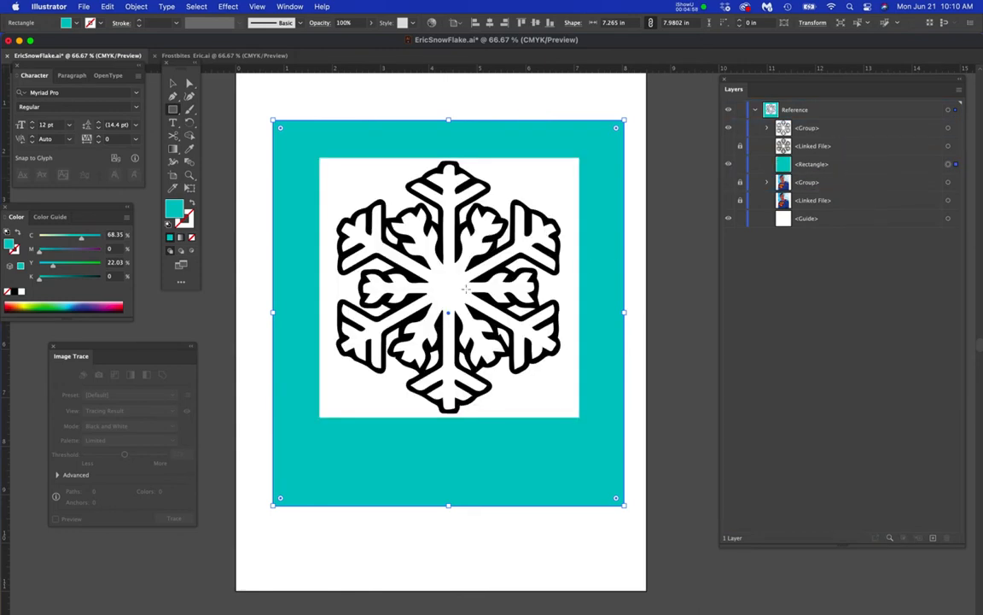
click(740, 165)
Directly select the white background shape surrounding the traced snowflake and delete it.
scroll(491, 228, up, 1)
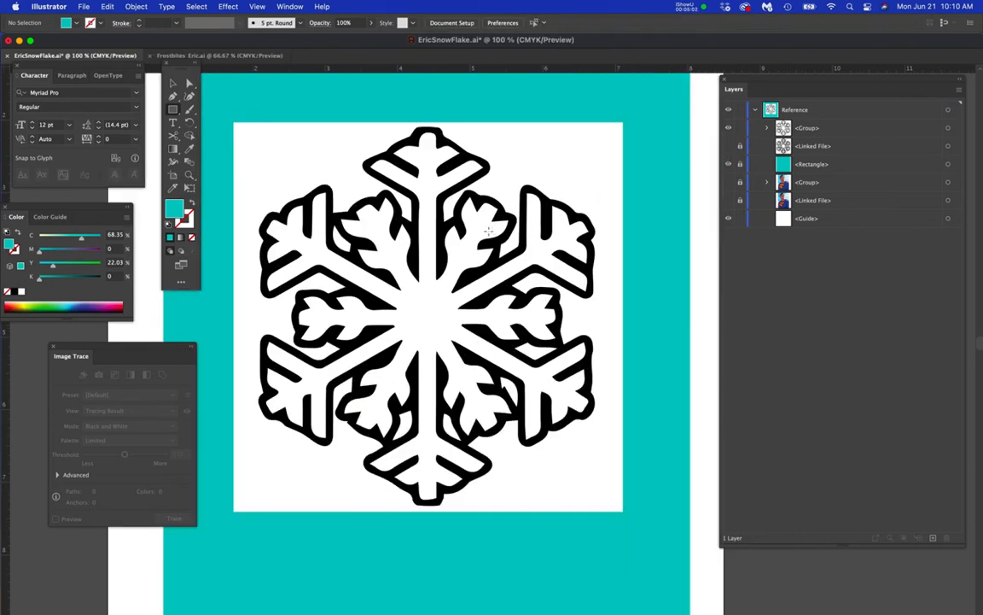
key(a)
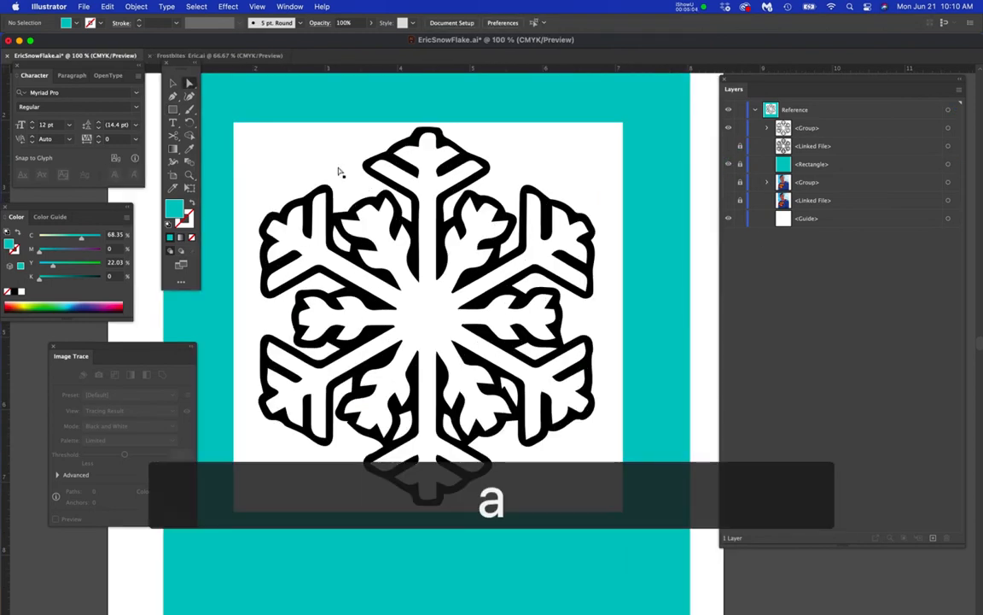
click(310, 160)
mouse_move(310, 161)
mouse_down()
mouse_move(433, 288)
mouse_move(288, 193)
mouse_move(294, 132)
mouse_move(391, 138)
mouse_move(308, 135)
mouse_move(316, 154)
mouse_move(304, 140)
mouse_move(303, 160)
mouse_up()
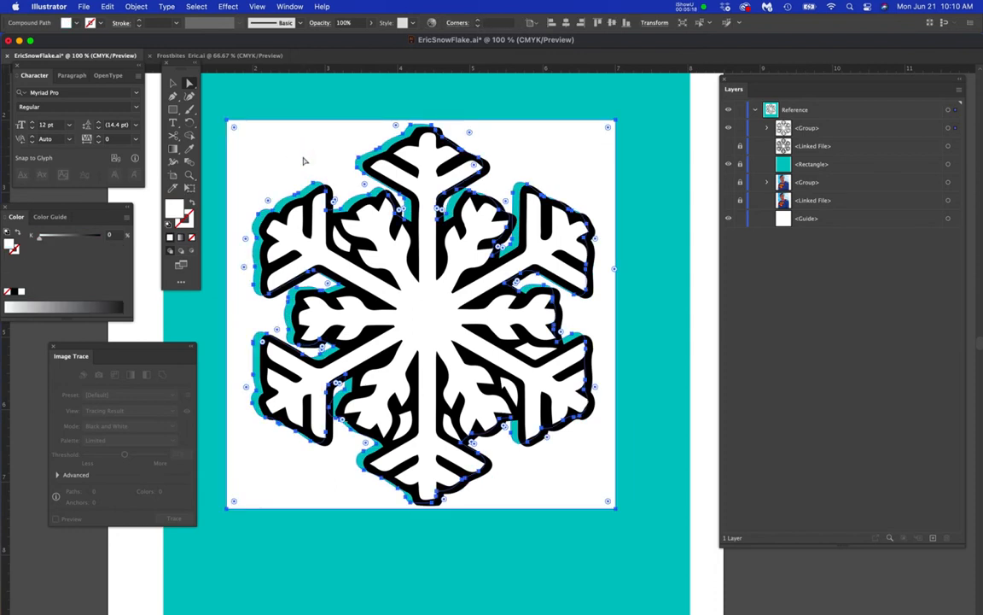
key(Delete)
Pull the white interior shape out of the black snowflake outline and delete it.
click(424, 316)
drag(424, 316, 488, 394)
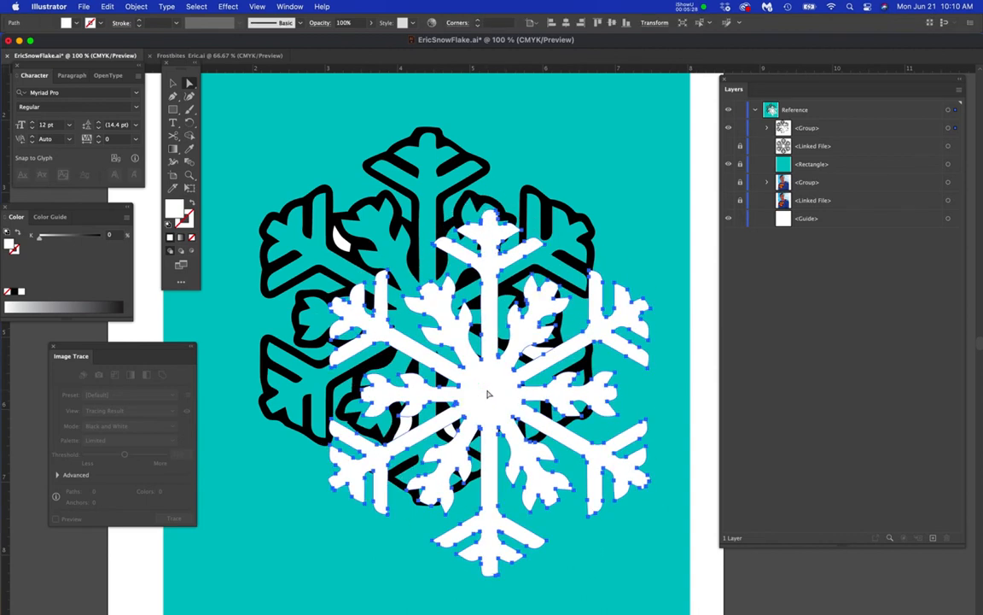
key(Delete)
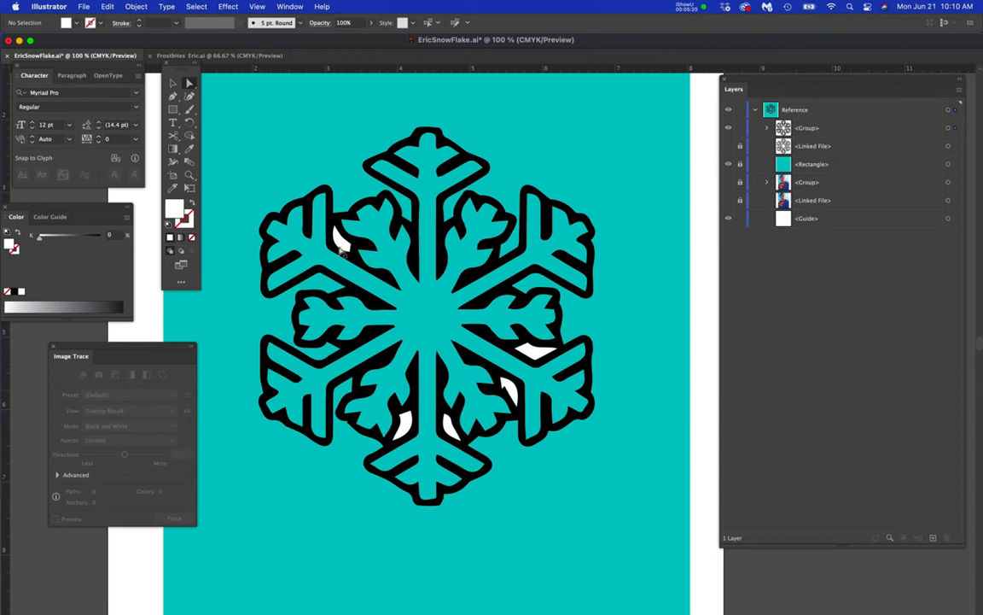
Select the five remaining small white shapes between the snowflake's branches and delete them together.
click(339, 239)
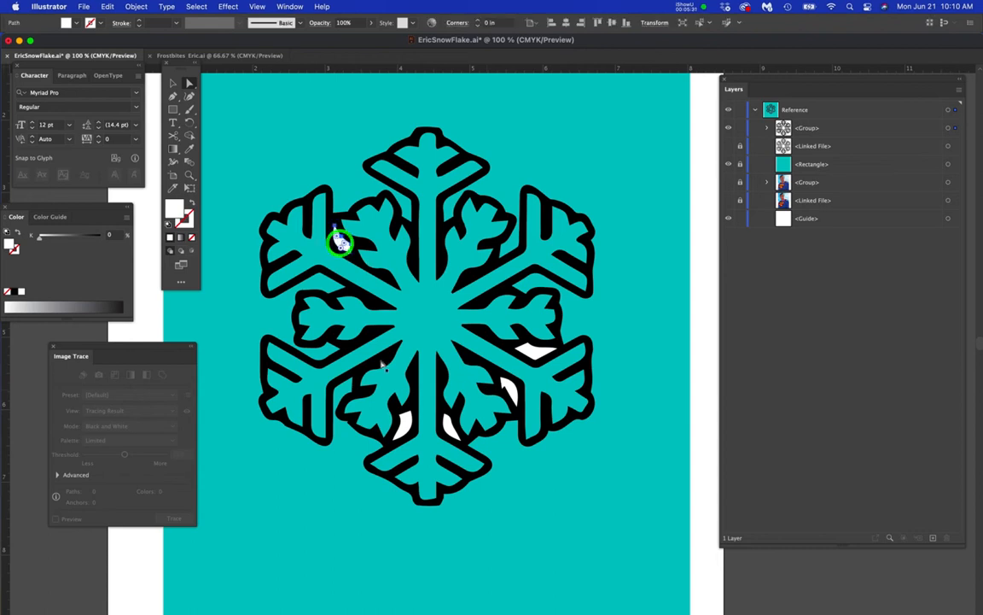
shift+click(402, 419)
shift+click(449, 428)
shift+click(509, 390)
shift+click(535, 350)
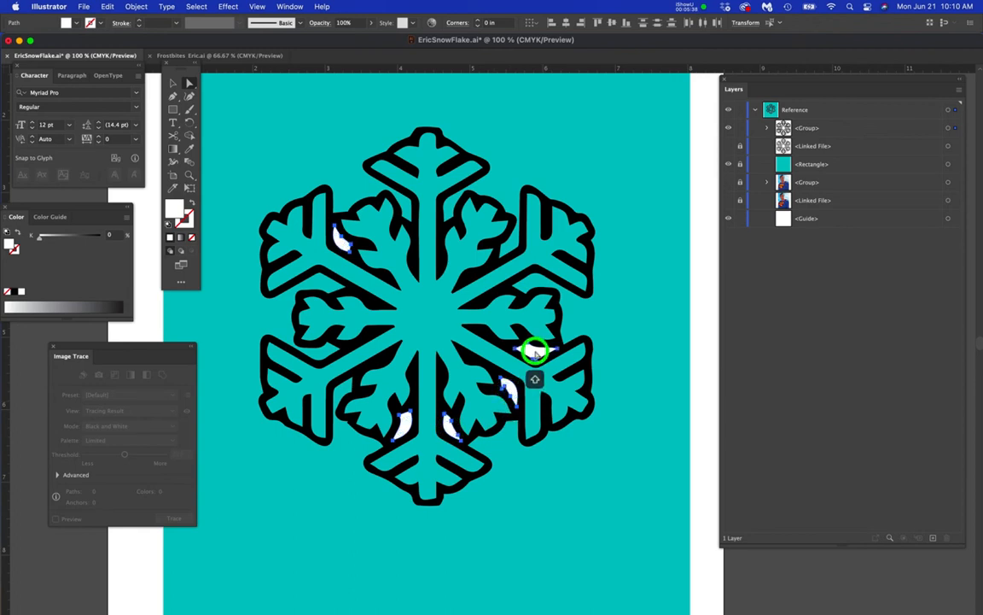
key(Delete)
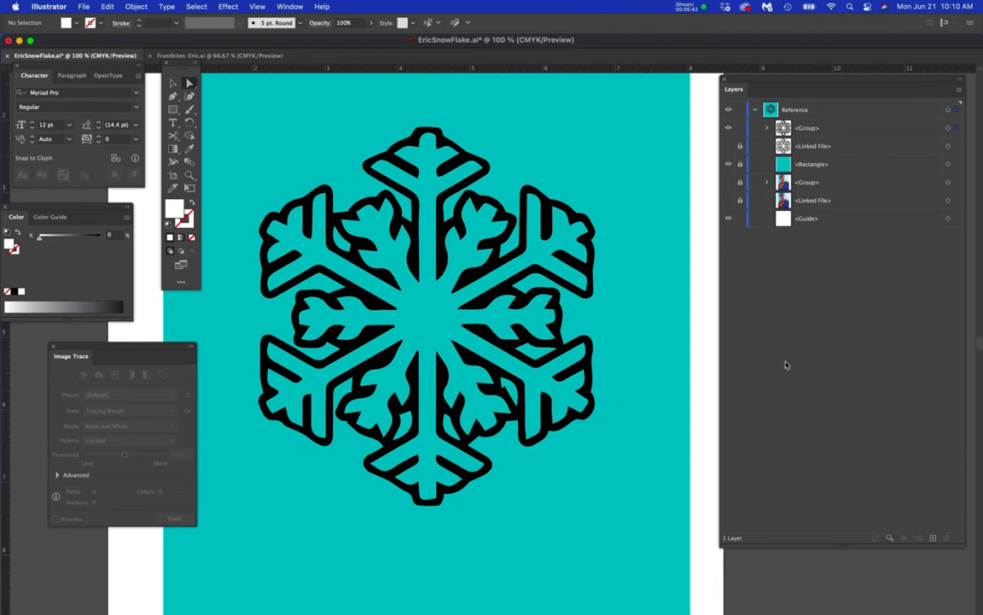
Hide the teal rectangle and select the whole black snowflake outline.
click(728, 164)
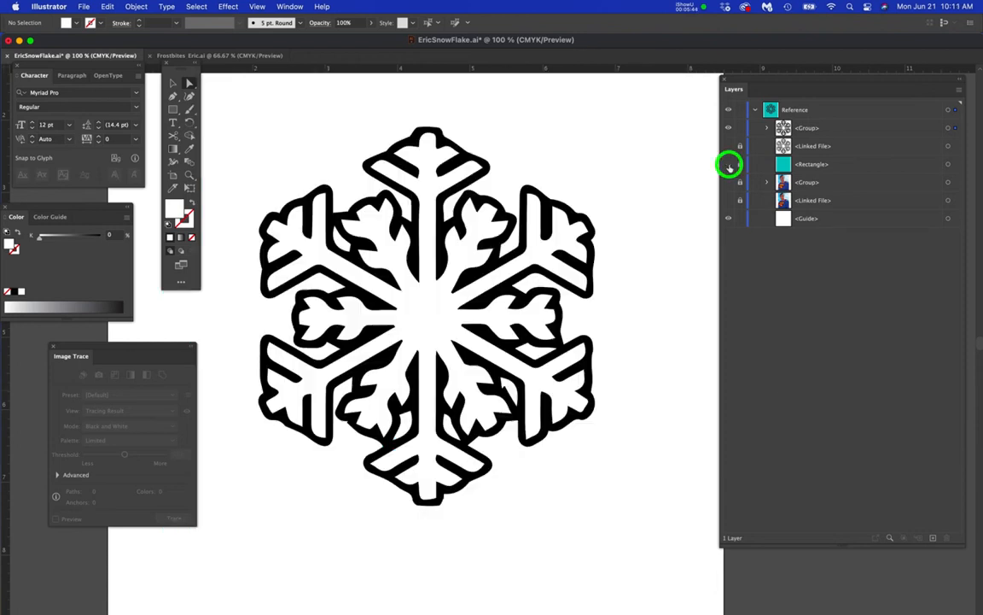
click(531, 274)
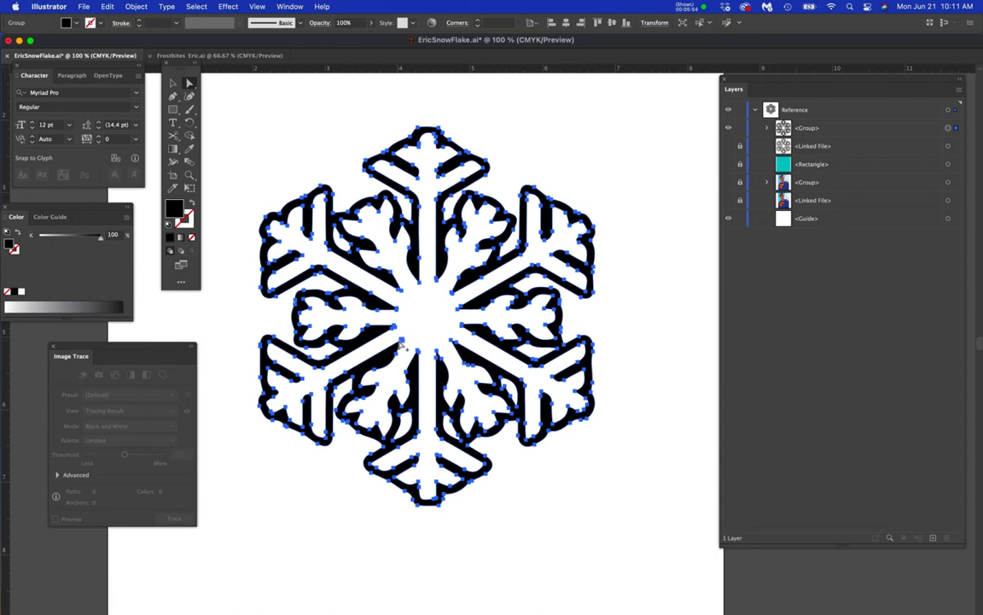
Examine the density of anchor points around the traced snowflake's branches and centre, with the Image Trace panel moved aside.
scroll(399, 342, up, 1)
drag(142, 346, 100, 357)
scroll(314, 378, up, 2)
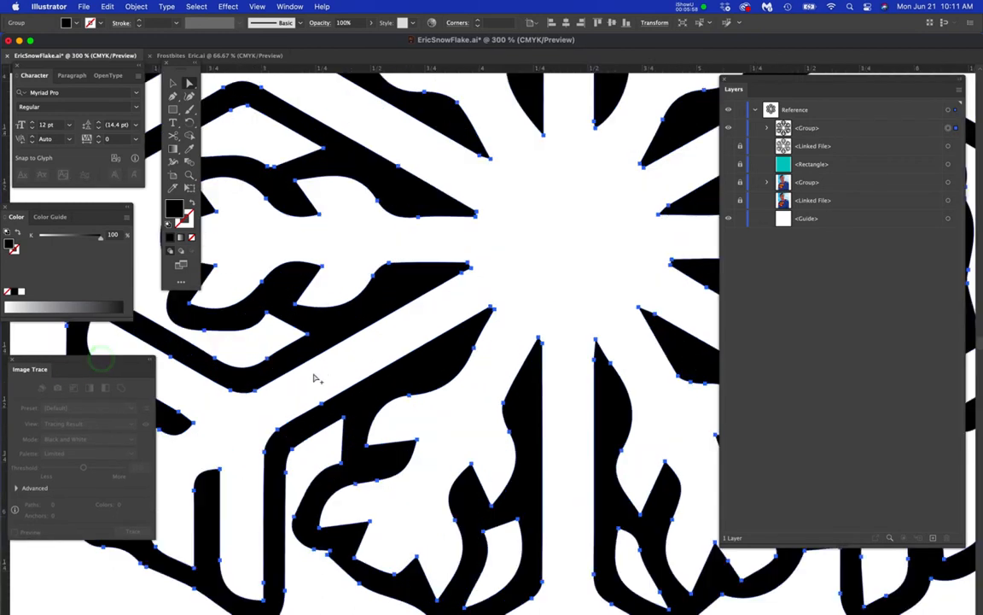
scroll(313, 378, up, 1)
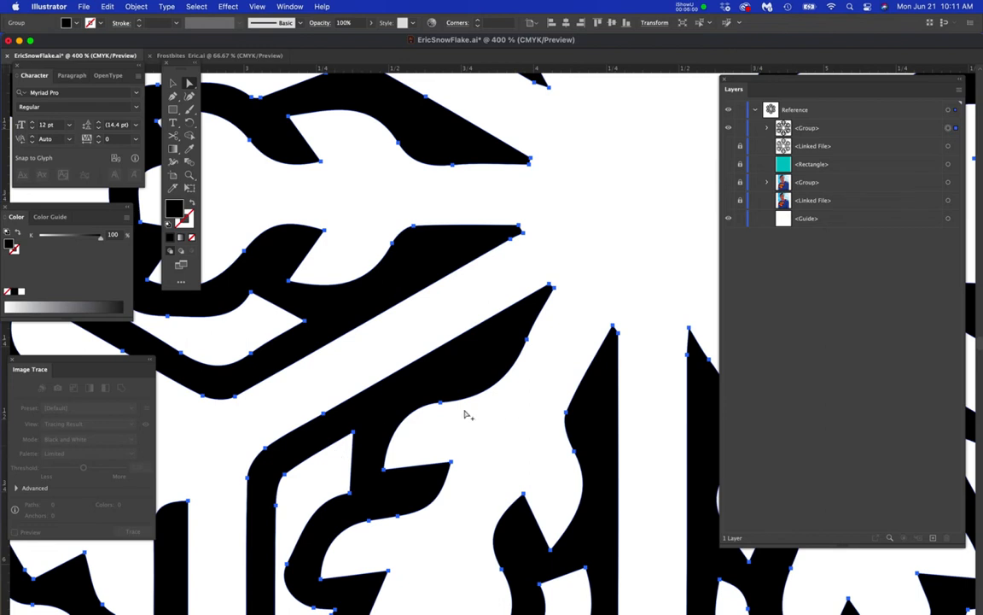
scroll(464, 414, down, 3)
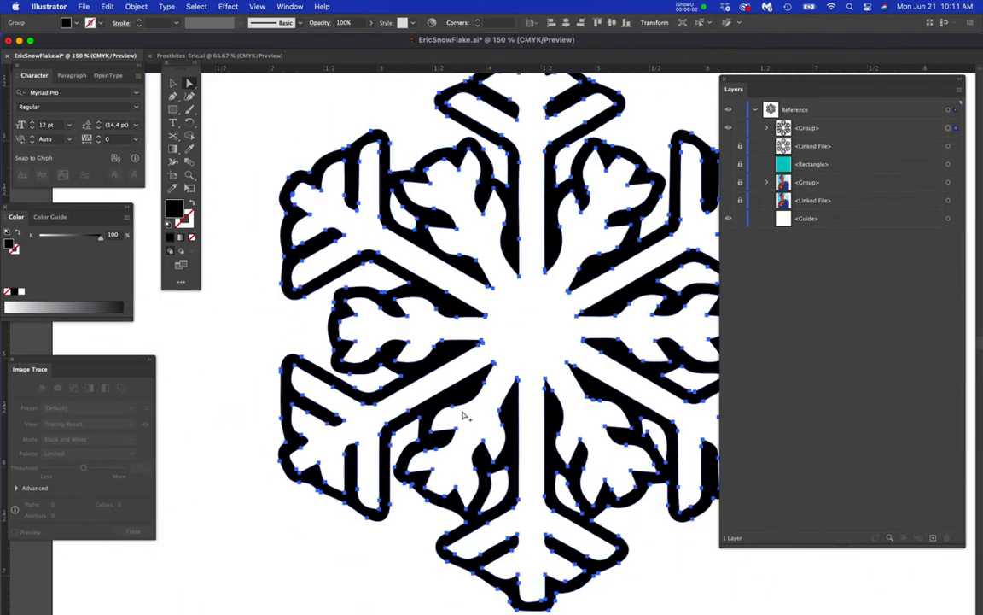
drag(498, 409, 435, 416)
scroll(436, 417, down, 1)
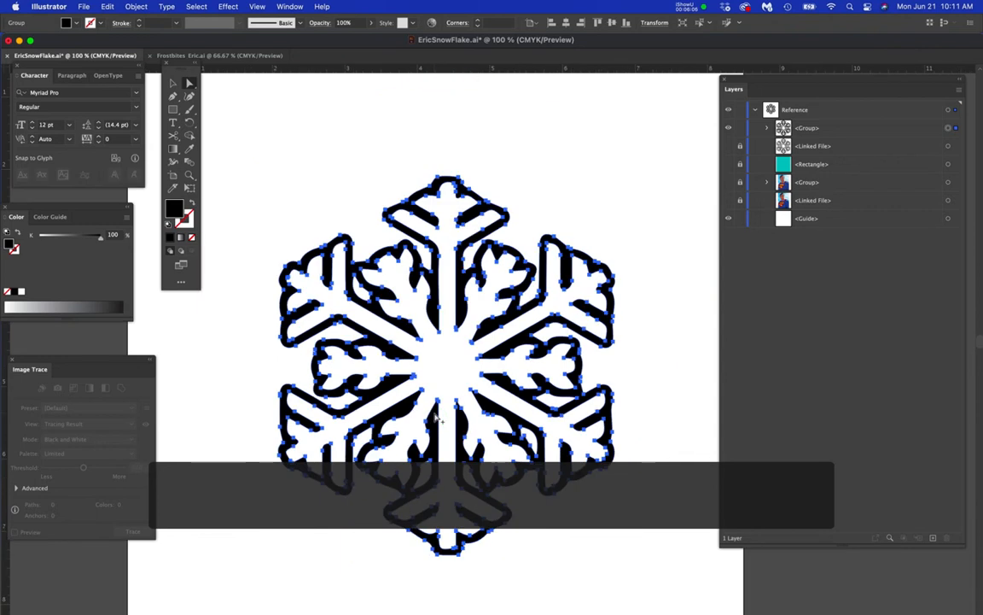
scroll(435, 415, up, 1)
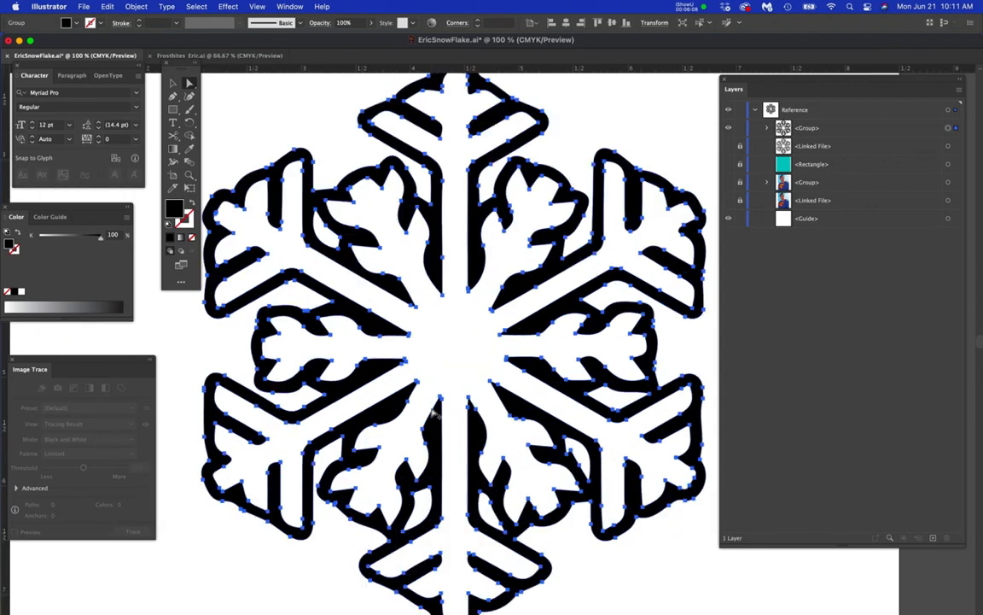
Simplify the selected snowflake's paths, reducing the anchor points slightly below the automatic setting.
click(135, 6)
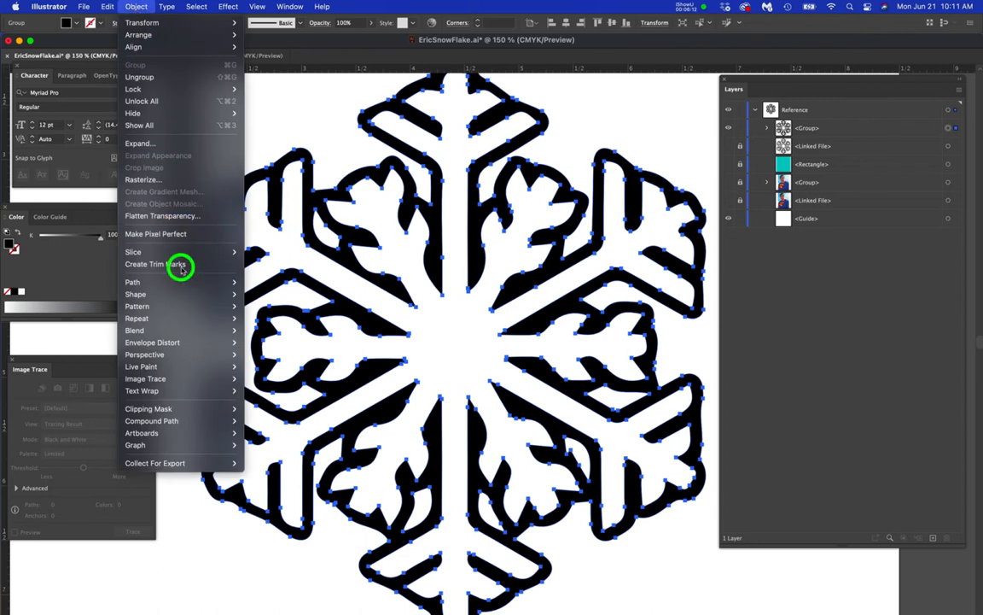
mouse_move(193, 282)
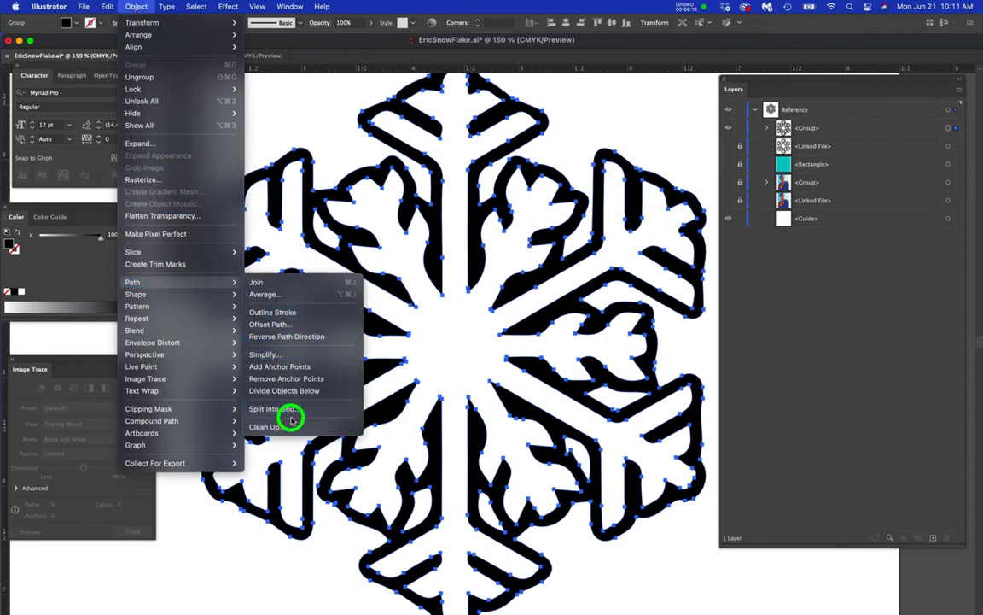
click(266, 353)
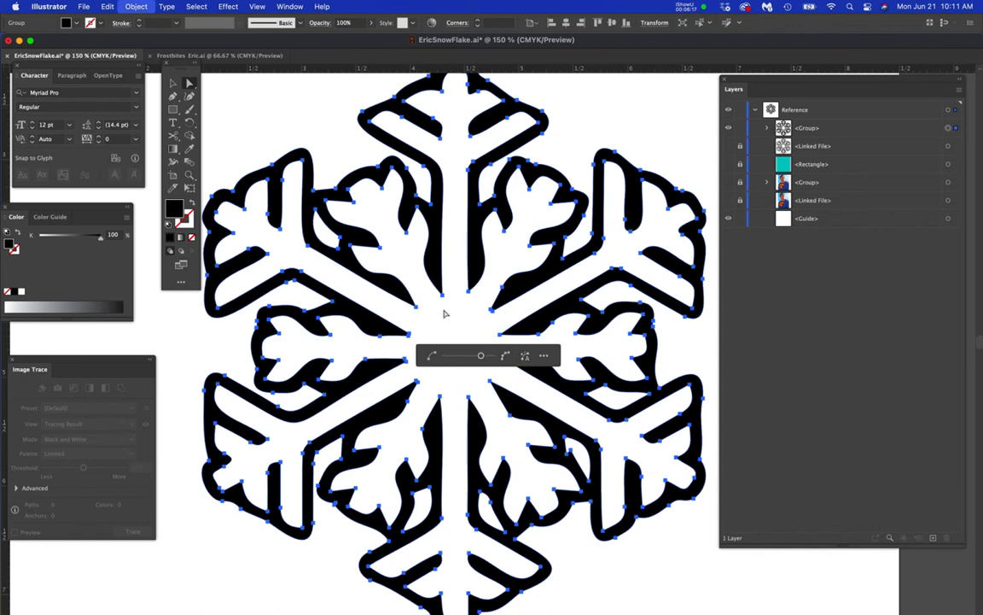
click(480, 356)
drag(481, 356, 475, 355)
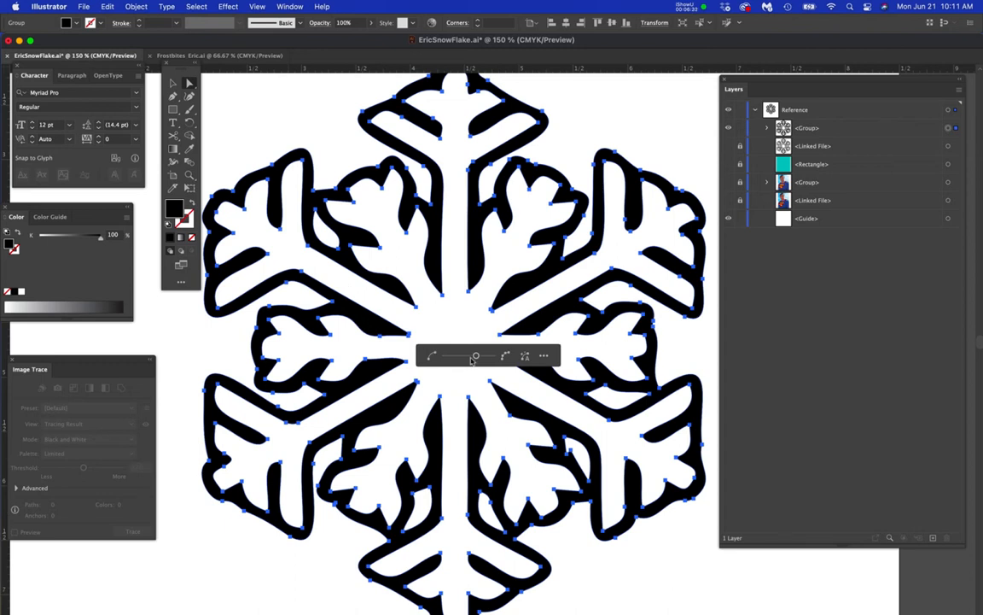
drag(476, 357, 475, 357)
drag(476, 357, 474, 357)
Inspect the simplified snowflake's curves and remaining anchor points up close, both deselected and selected again.
key(super+equal)
key(super+equal)
key(super+equal)
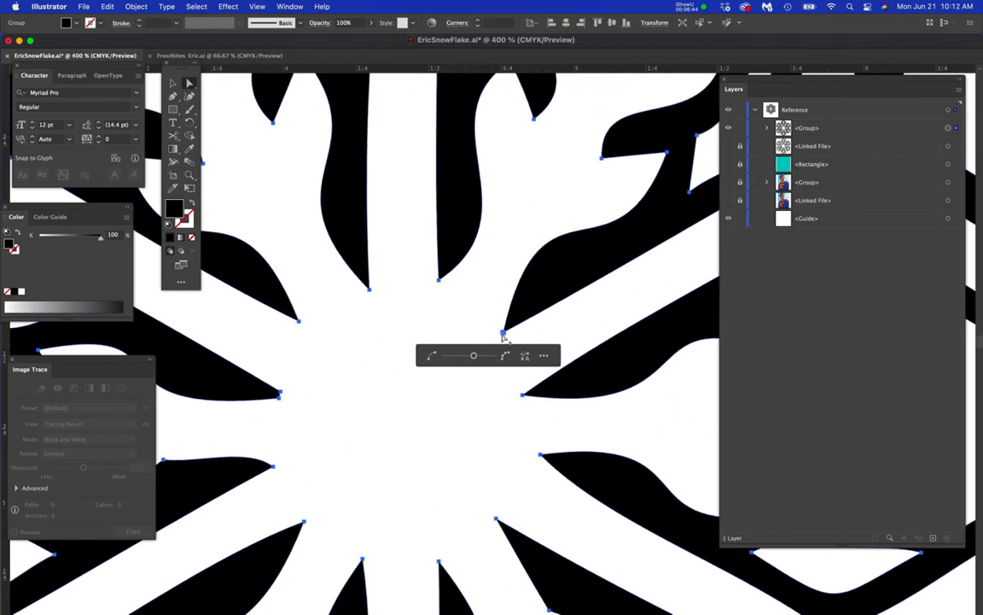
key(super+minus)
key(super+minus)
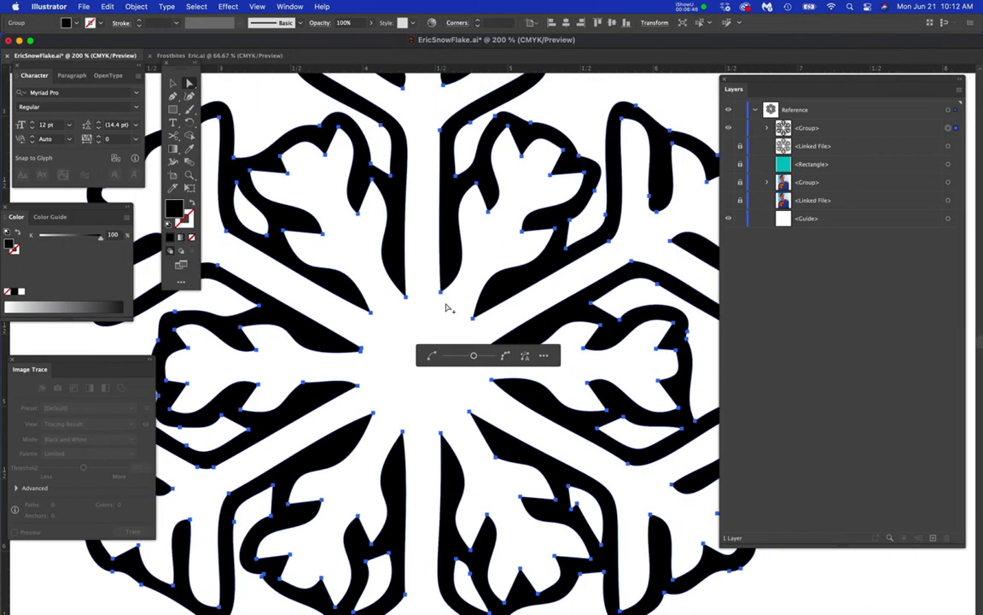
drag(458, 290, 479, 296)
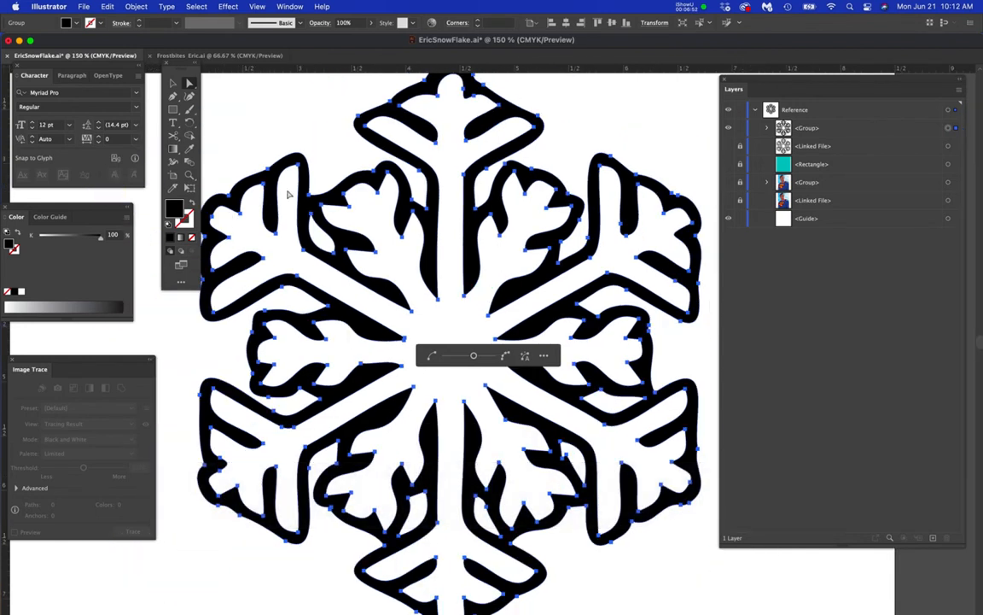
click(191, 85)
click(262, 112)
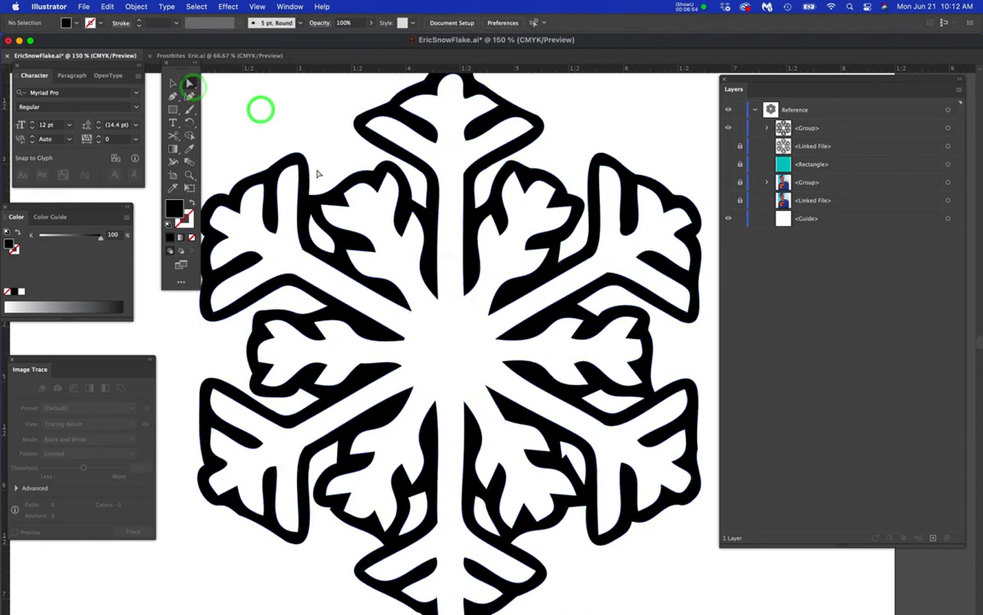
click(452, 305)
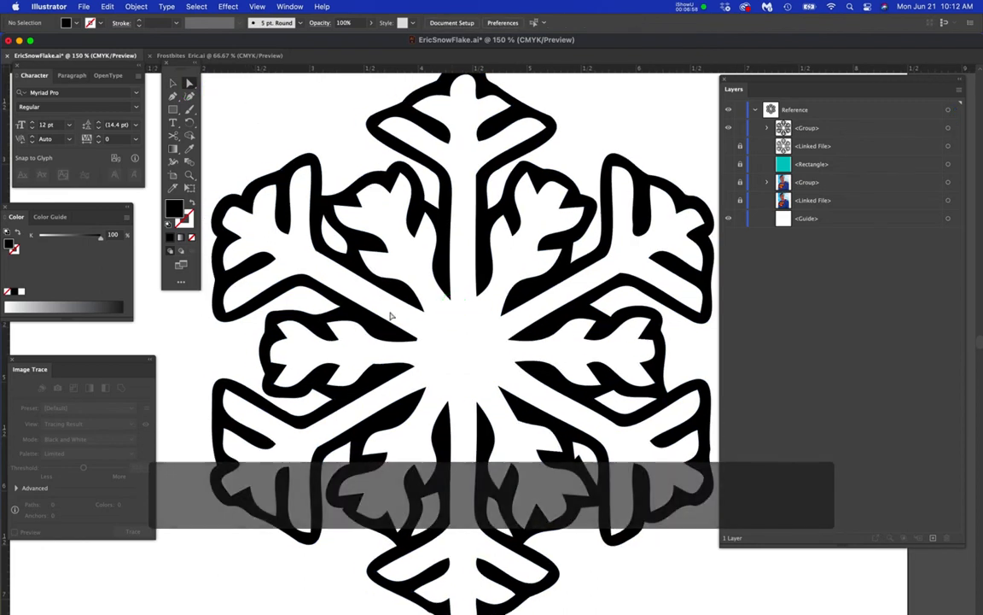
click(482, 365)
drag(482, 364, 536, 328)
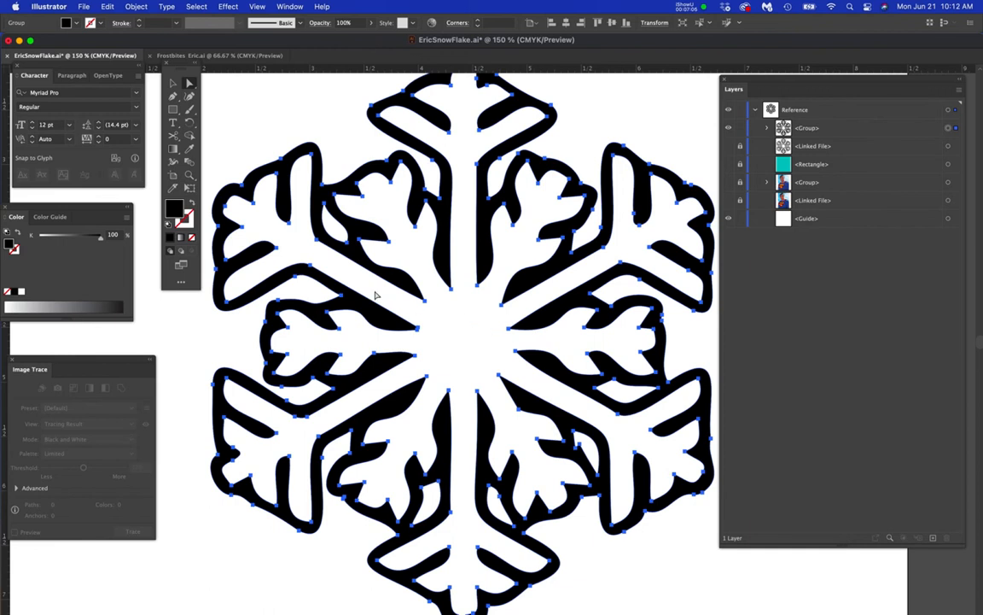
scroll(281, 193, up, 5)
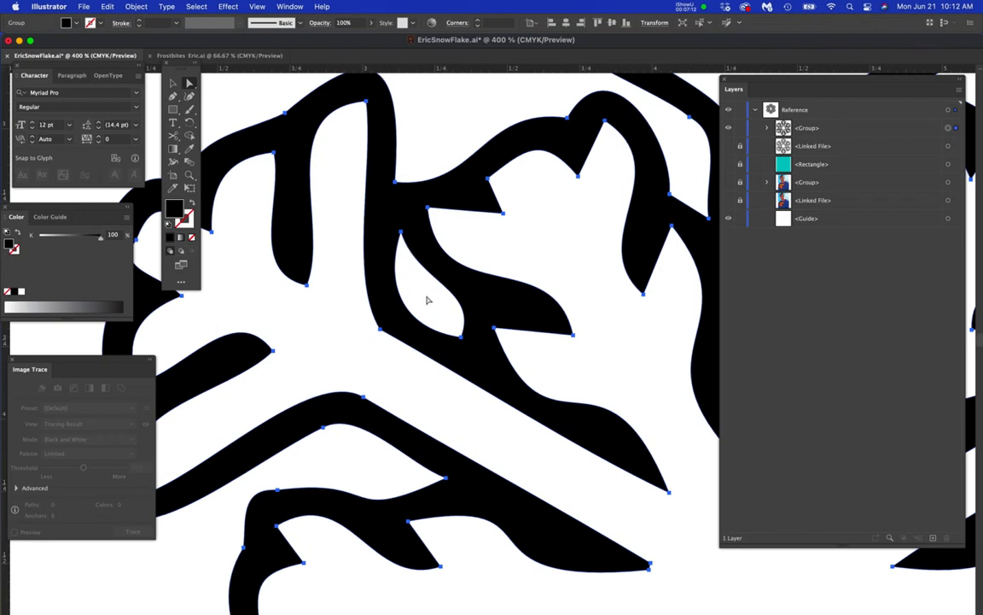
scroll(428, 299, down, 3)
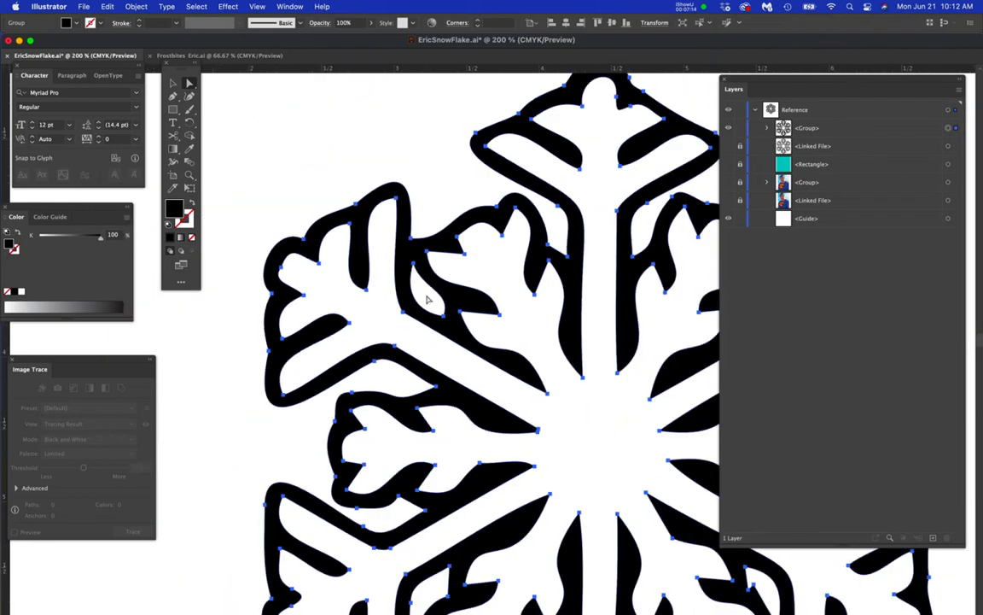
Show the teal rectangle and move the black snowflake up and left so it straddles the rectangle's upper edge.
click(728, 164)
scroll(504, 316, down, 3)
drag(508, 398, 515, 475)
drag(491, 385, 402, 205)
scroll(394, 203, up, 3)
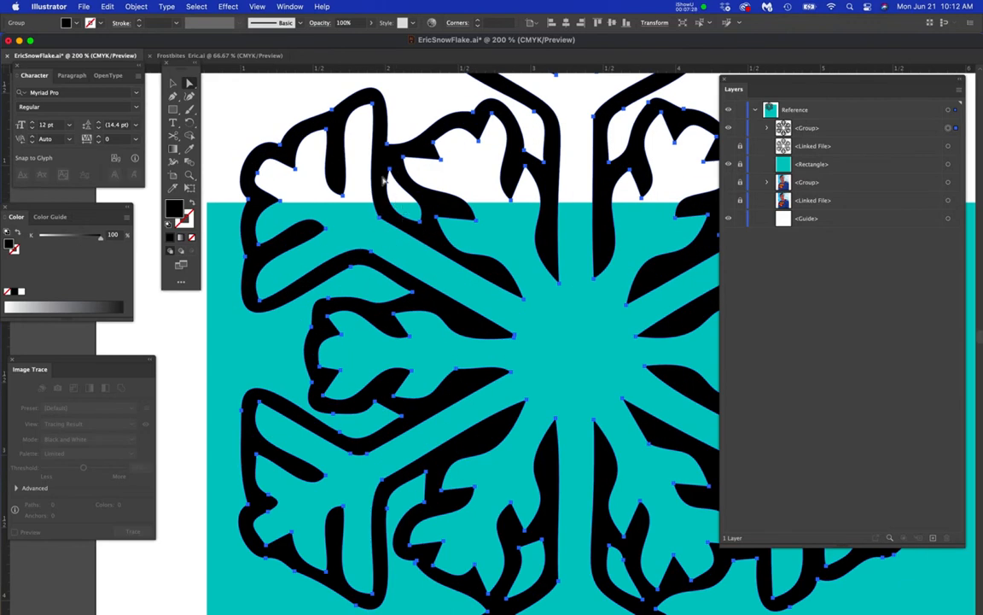
drag(421, 234, 445, 284)
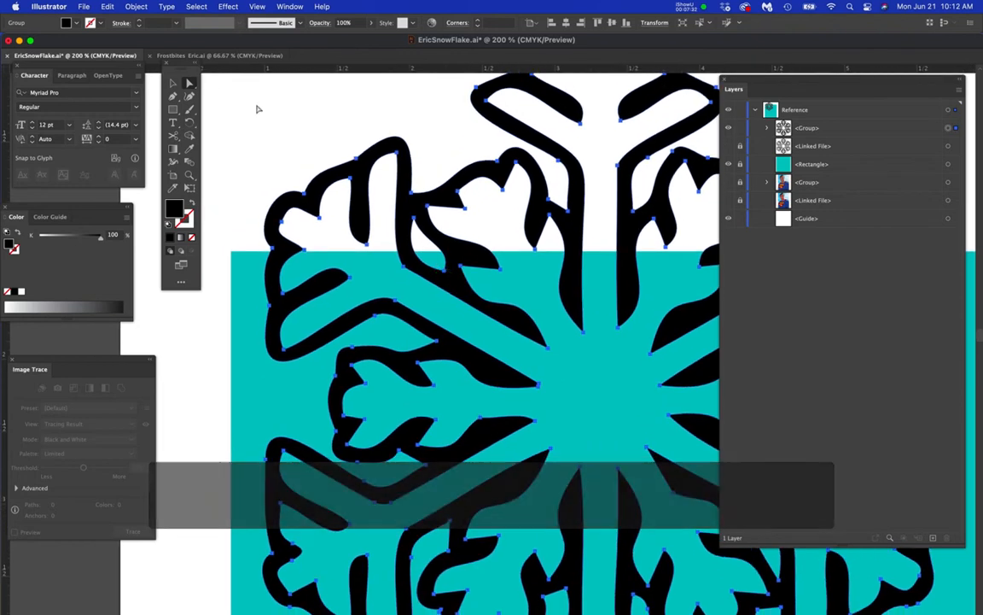
Try to displace the small teardrop-shaped cutout beside the upper-left branch by its lower anchor point, and undo each change.
click(189, 83)
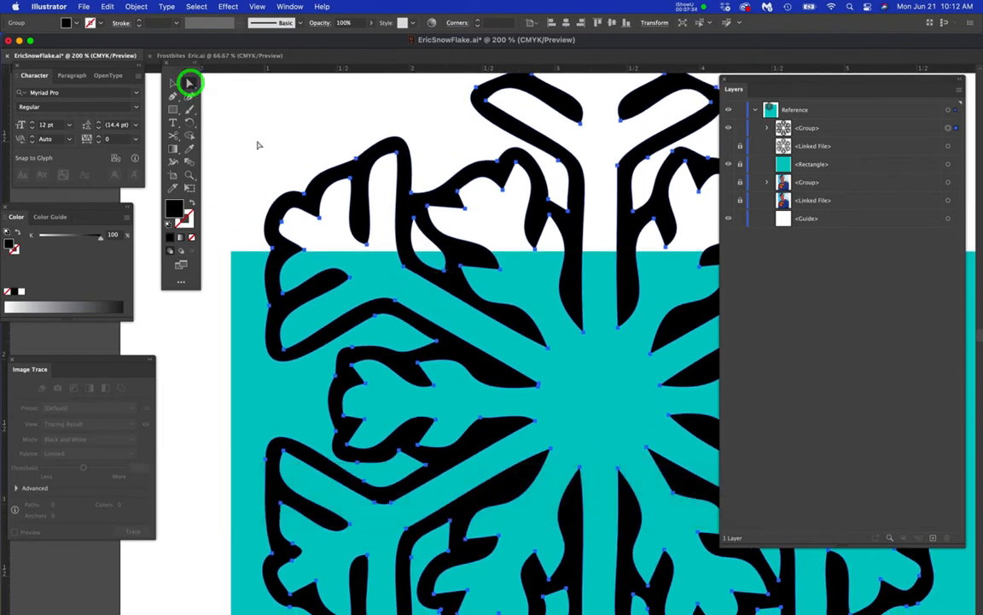
click(248, 125)
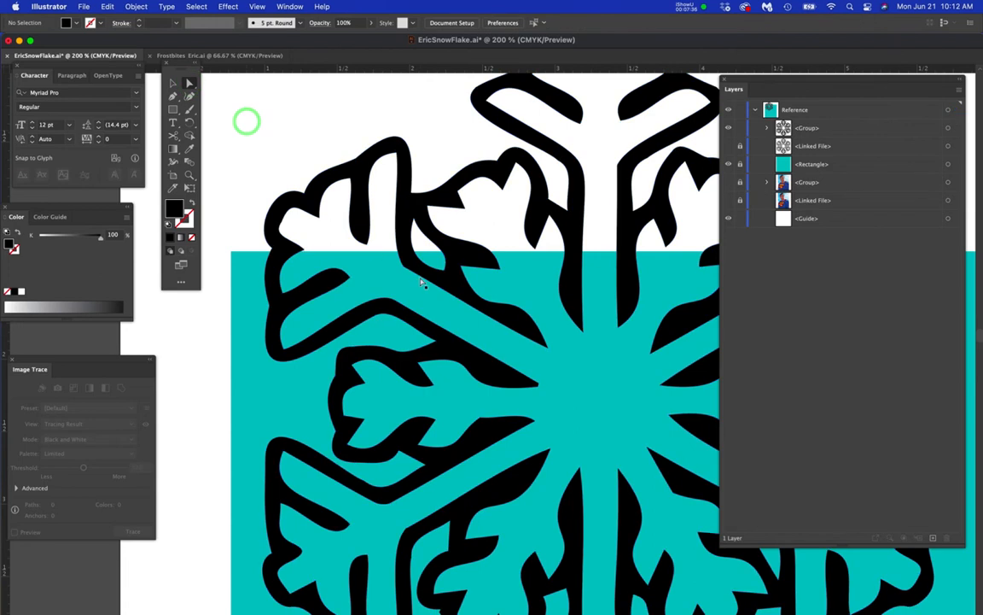
key(super+equal)
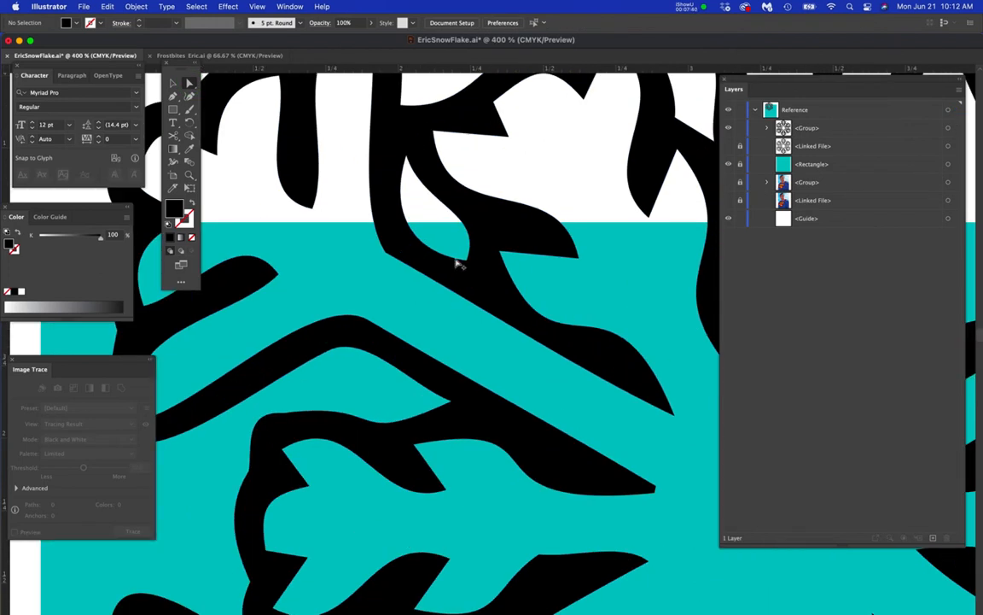
click(455, 259)
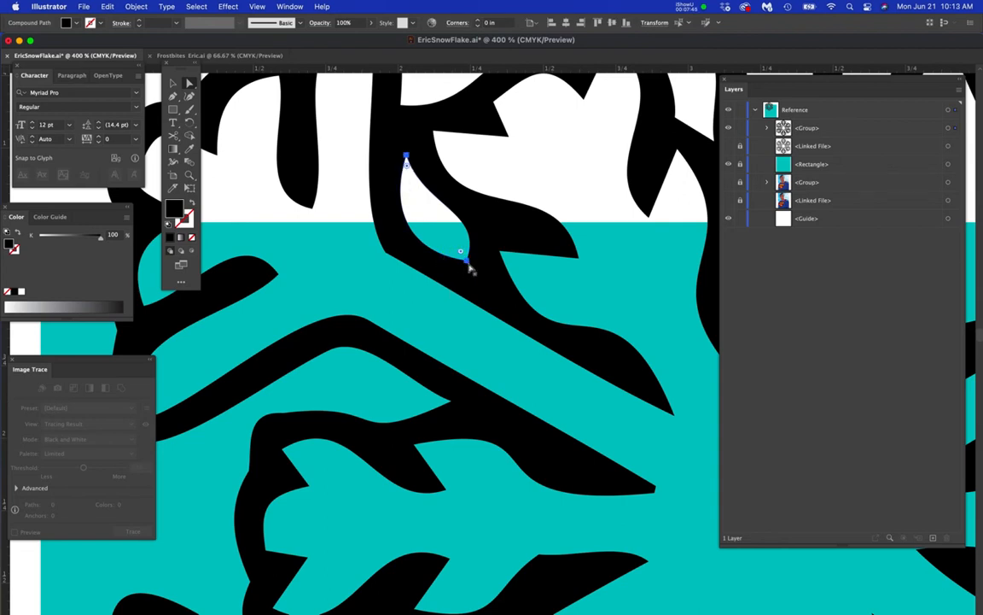
drag(466, 260, 622, 237)
key(super+z)
drag(467, 262, 590, 213)
key(super+z)
click(348, 210)
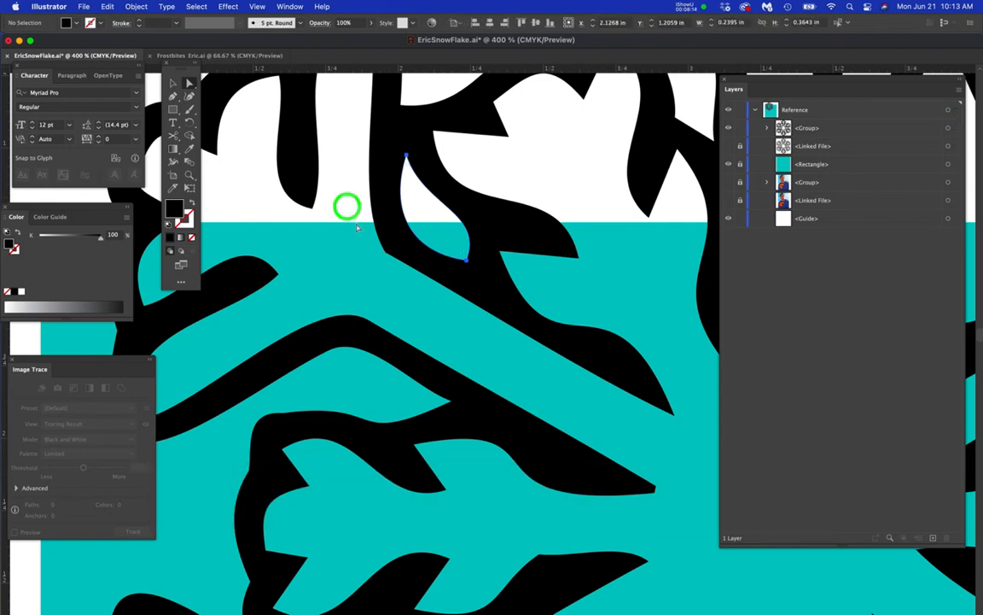
Select the whole snowflake group, move it back down to the middle of the page, and hide the teal rectangle.
key(super+minus)
key(super+minus)
key(super+minus)
key(super+minus)
key(super+minus)
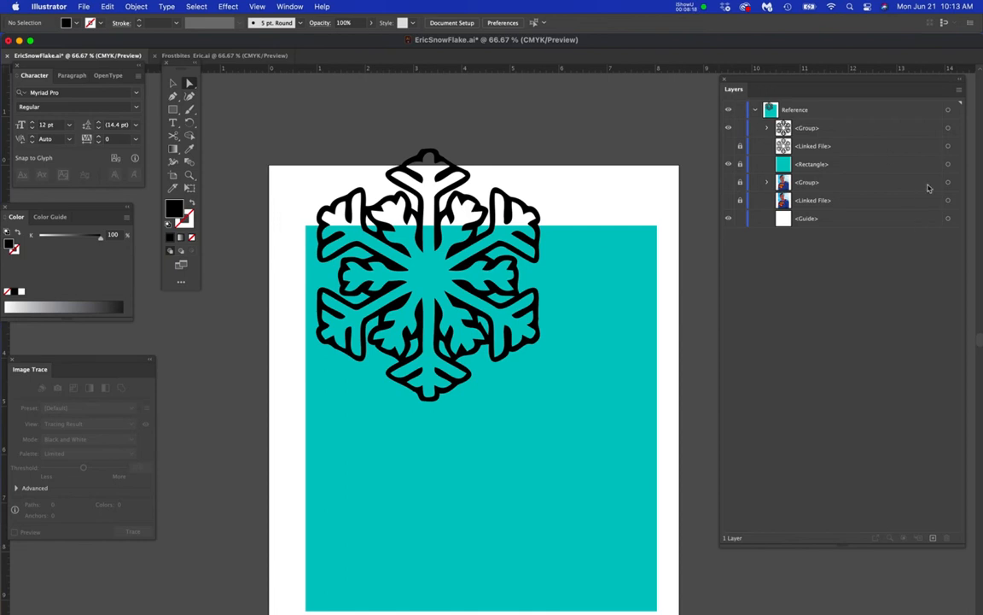
click(948, 126)
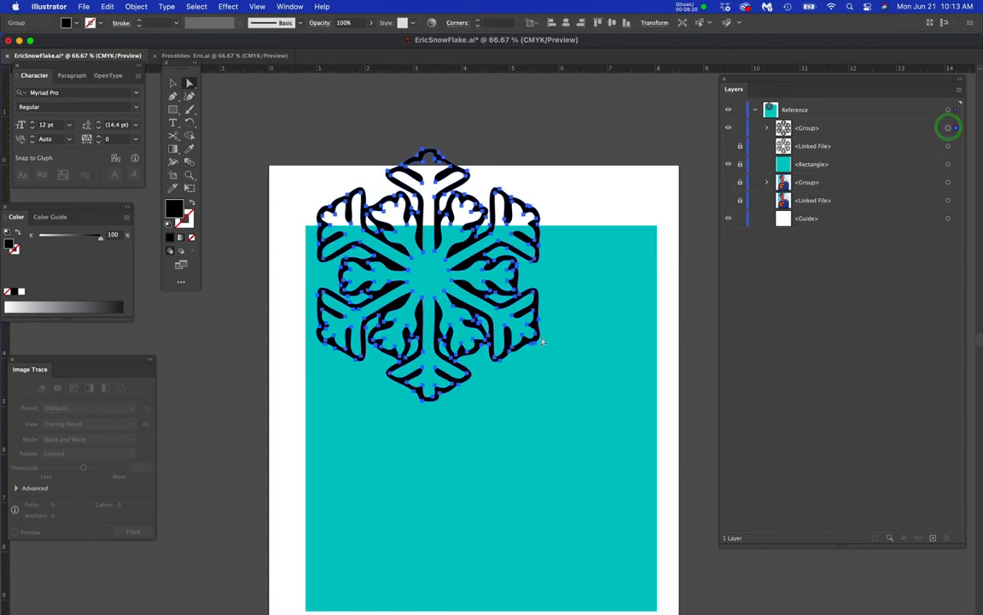
drag(541, 325, 594, 453)
click(728, 164)
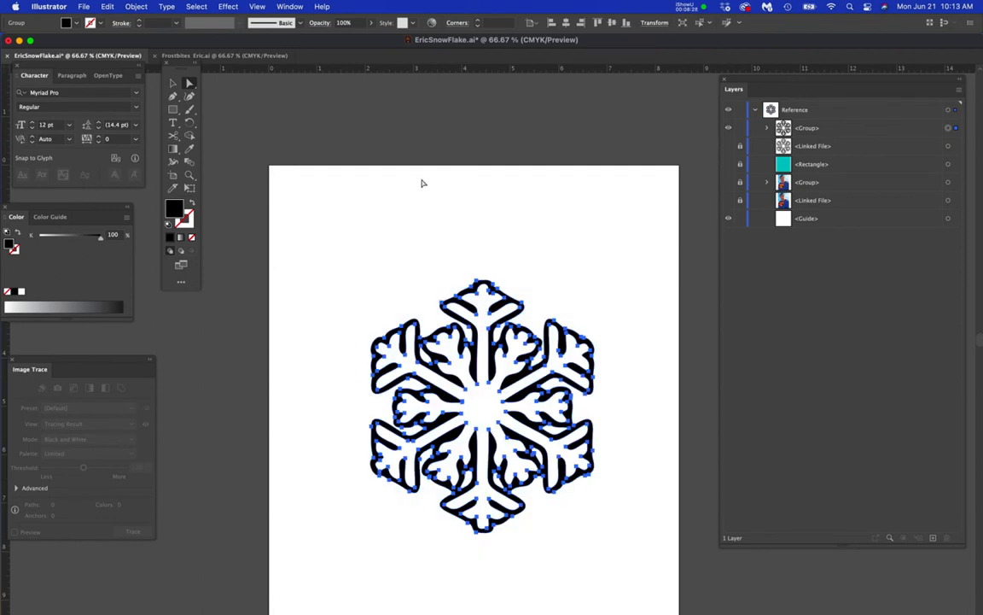
Draw a black upright ellipse above the snowflake and a smaller ellipse about 0.73 by 1.24 in inside it.
scroll(378, 234, up, 2)
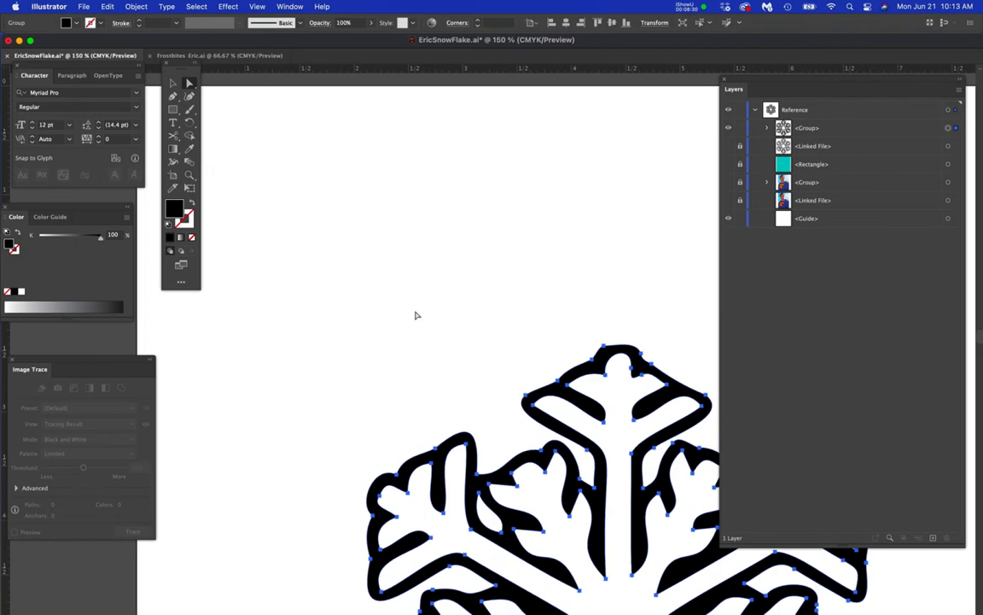
key(l)
drag(390, 283, 456, 380)
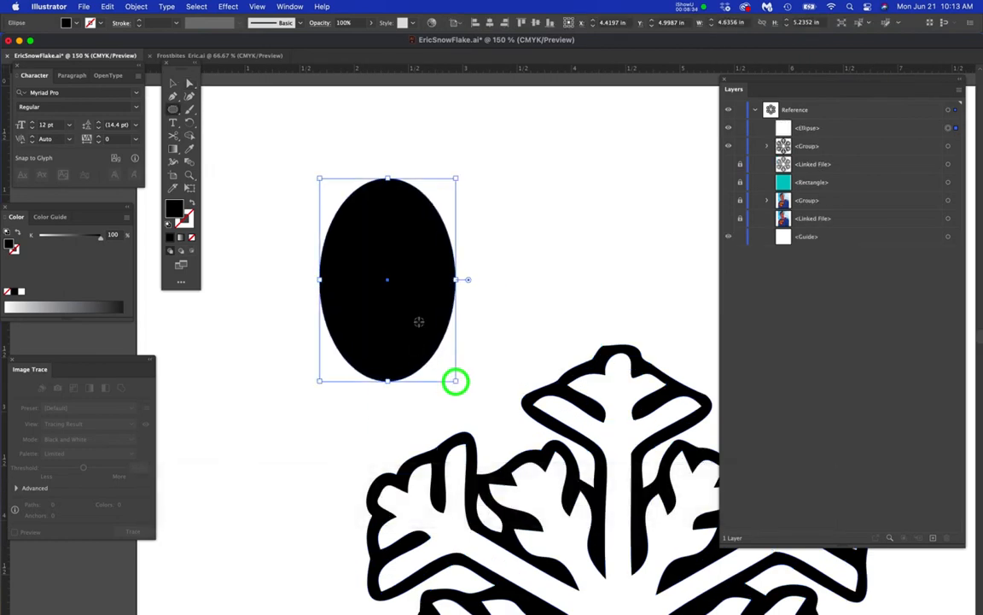
drag(386, 276, 425, 344)
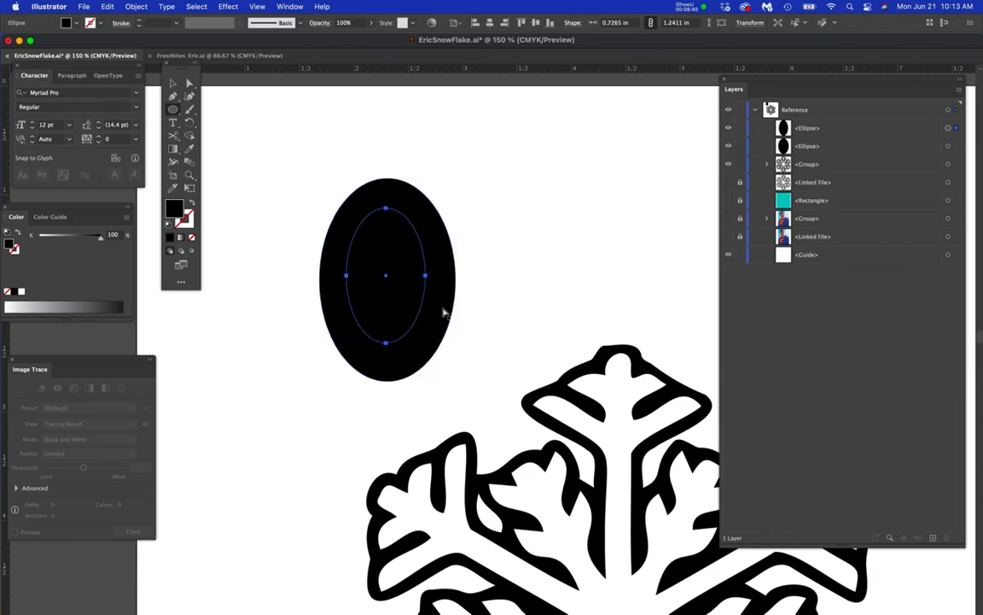
Select both black ellipses above the snowflake and make them a compound path.
key(a)
drag(294, 145, 493, 406)
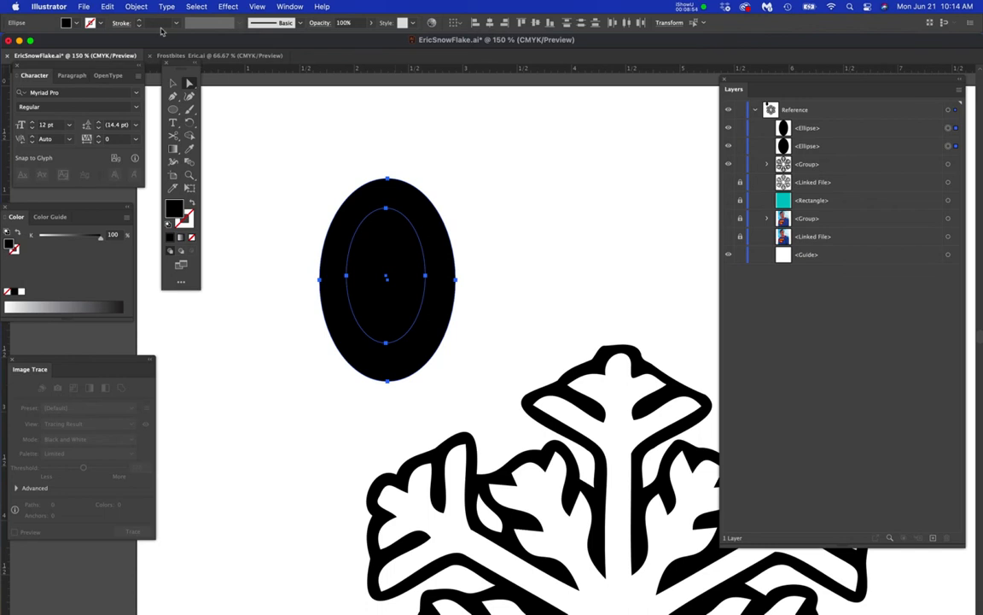
click(128, 7)
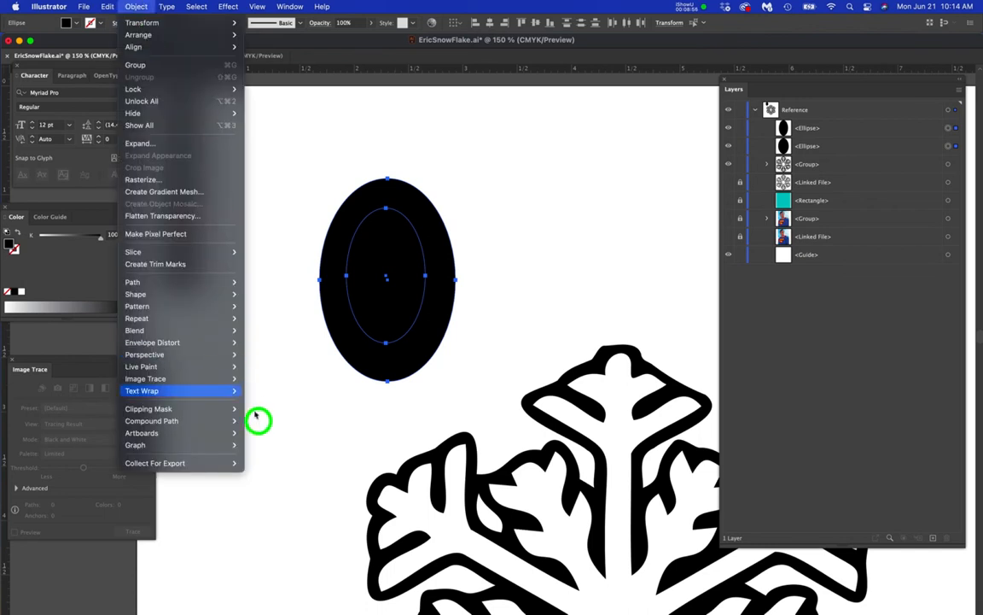
mouse_move(241, 422)
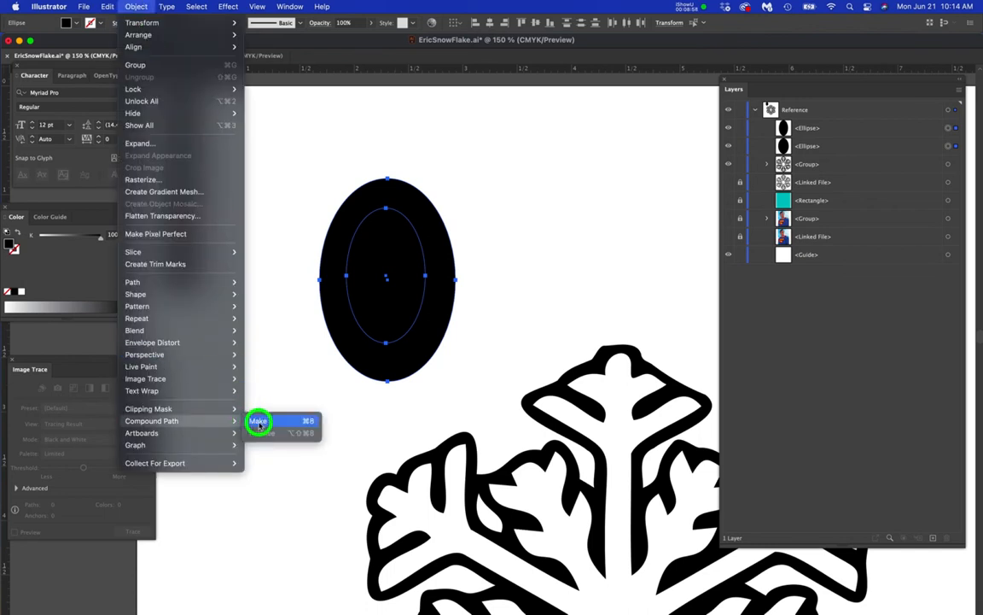
click(260, 421)
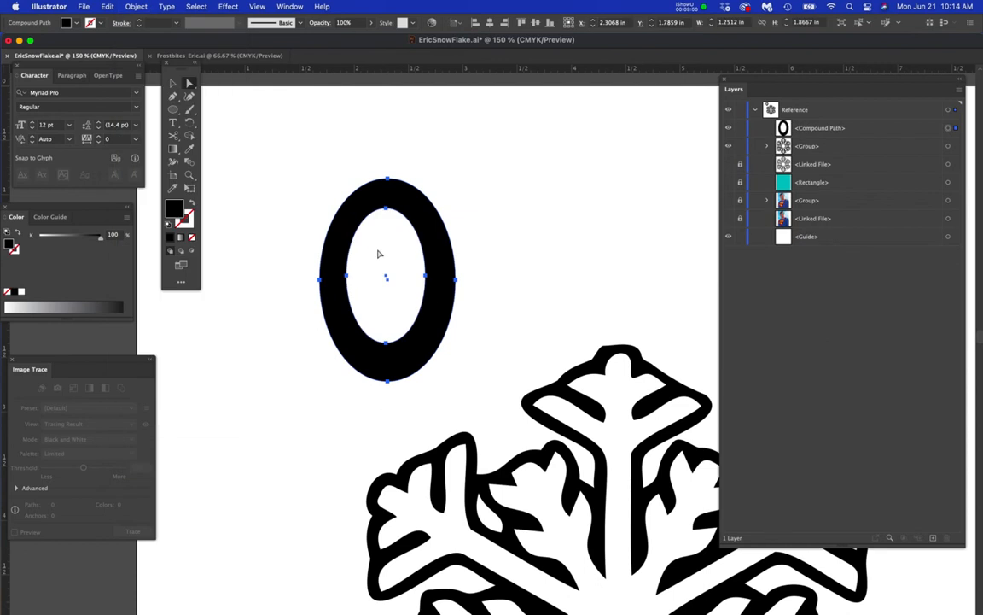
Move the elliptical ring over the snowflake's top branch, move it back to the empty area above, and deselect it.
drag(425, 278, 579, 390)
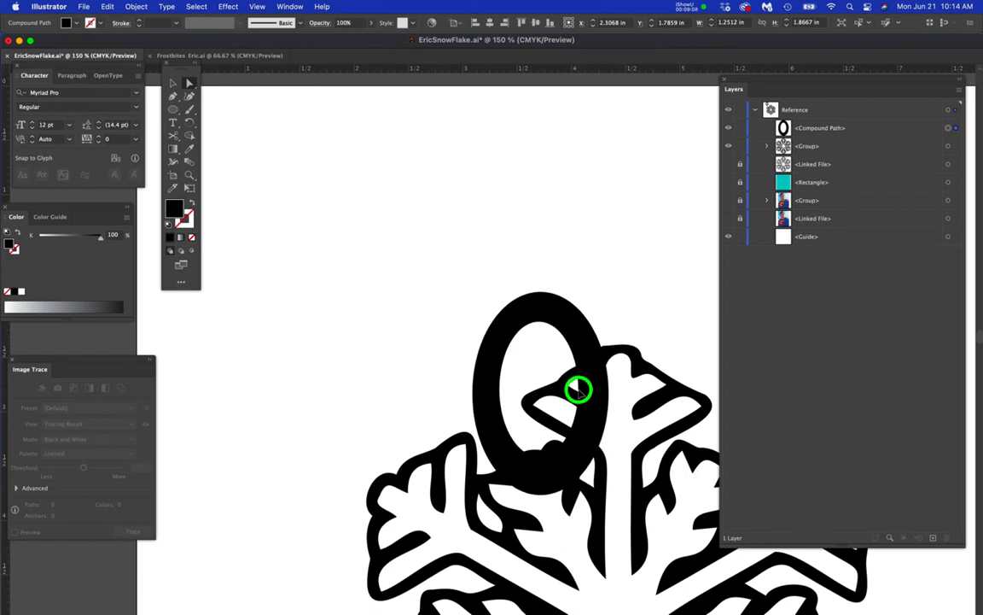
drag(578, 390, 495, 287)
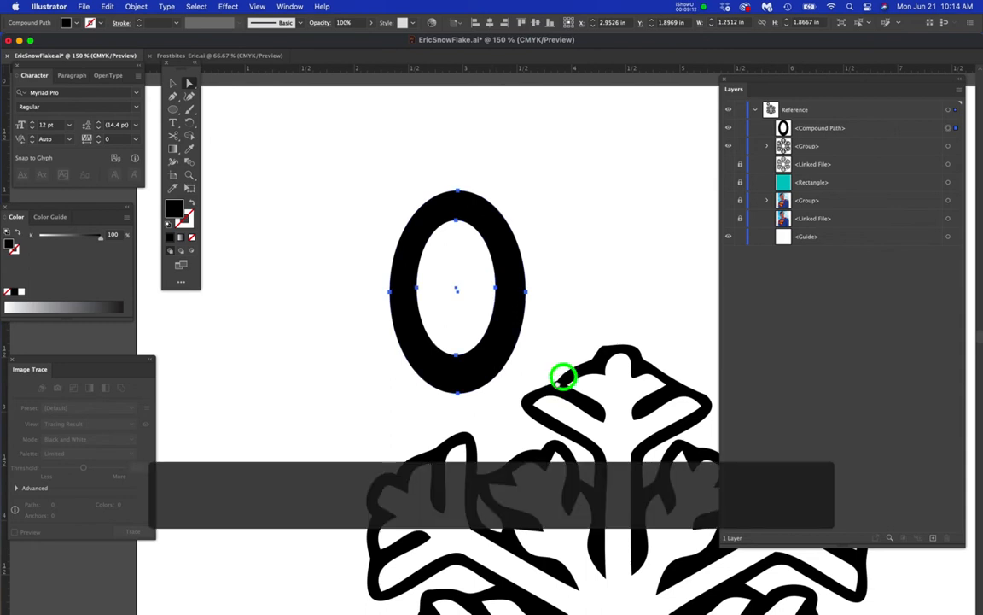
drag(564, 377, 571, 358)
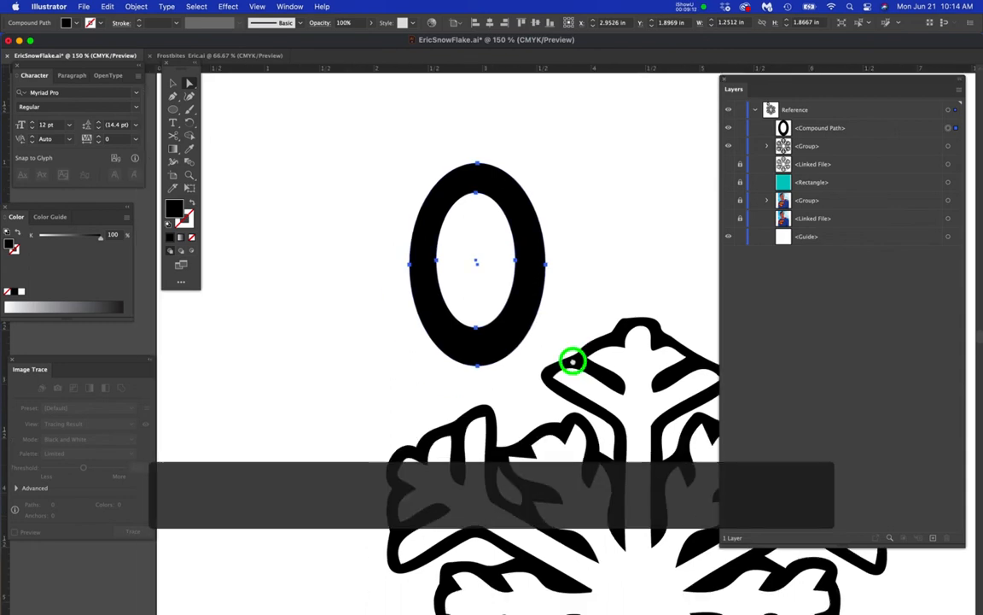
click(571, 264)
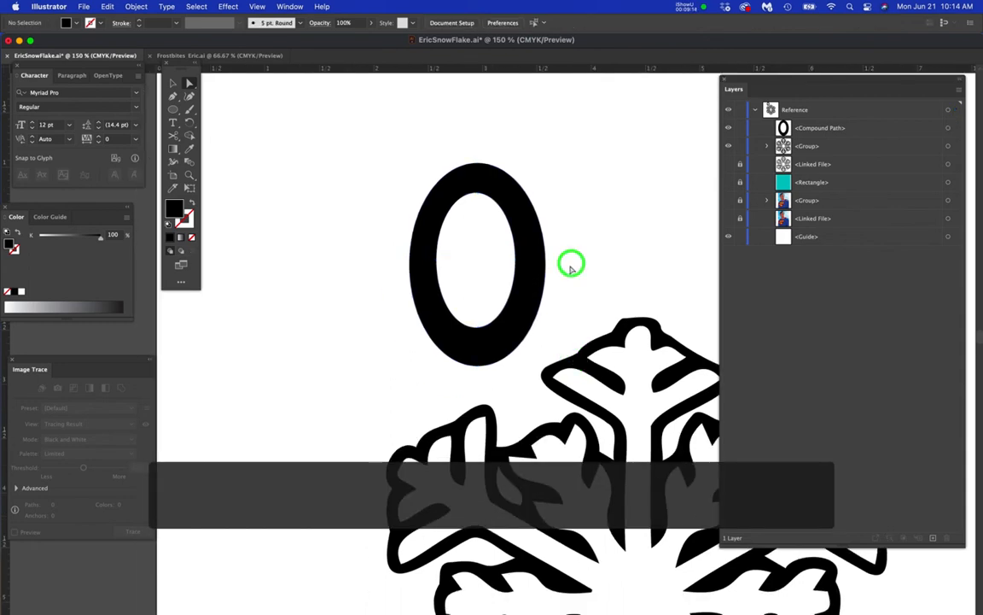
Shift the inner ellipse slightly within the ring and delete the whole elliptical compound path.
click(517, 263)
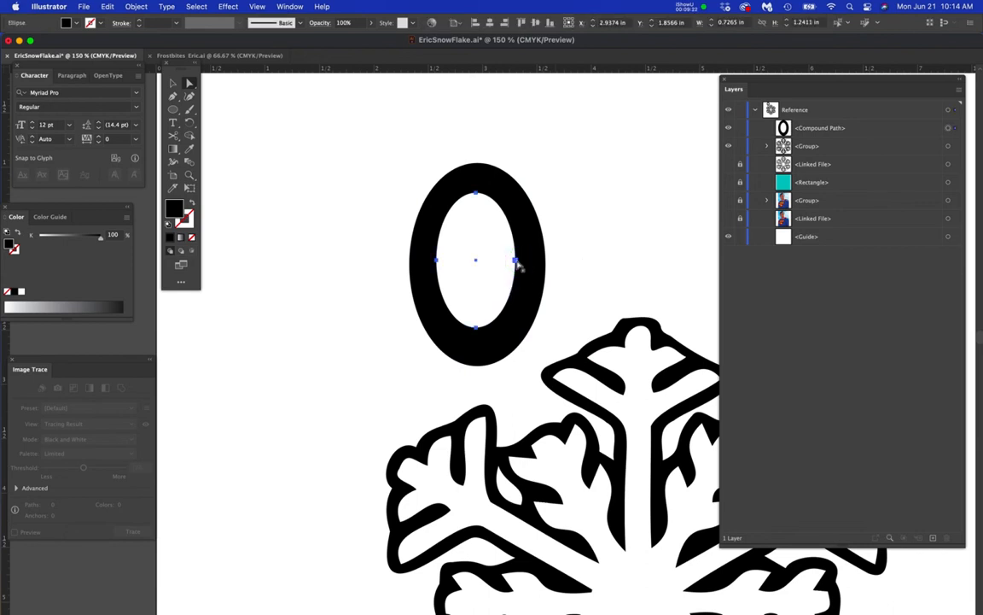
mouse_move(516, 263)
mouse_down()
mouse_move(406, 250)
mouse_move(384, 273)
mouse_move(399, 191)
mouse_move(491, 181)
mouse_move(530, 242)
mouse_move(518, 265)
mouse_up()
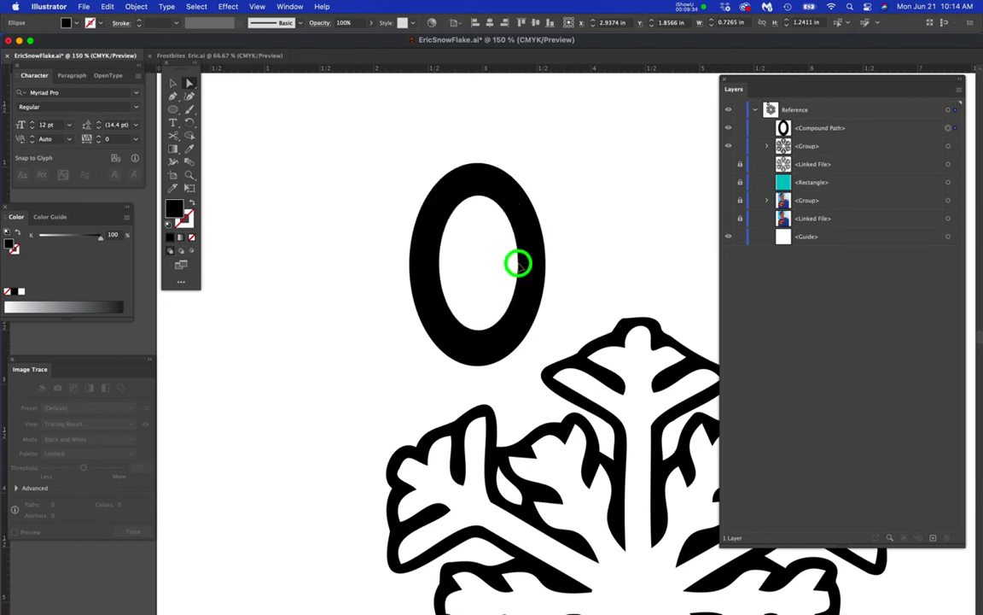
drag(518, 265, 473, 204)
key(Delete)
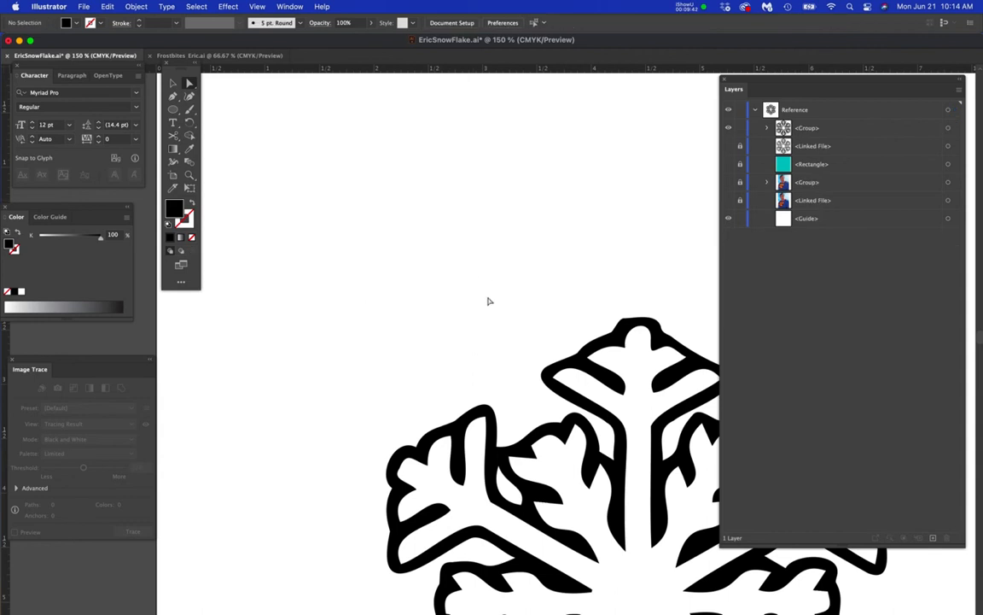
Select the whole snowflake group and swap its fill and stroke to get a black outline without fill.
key(super+minus)
drag(554, 369, 472, 270)
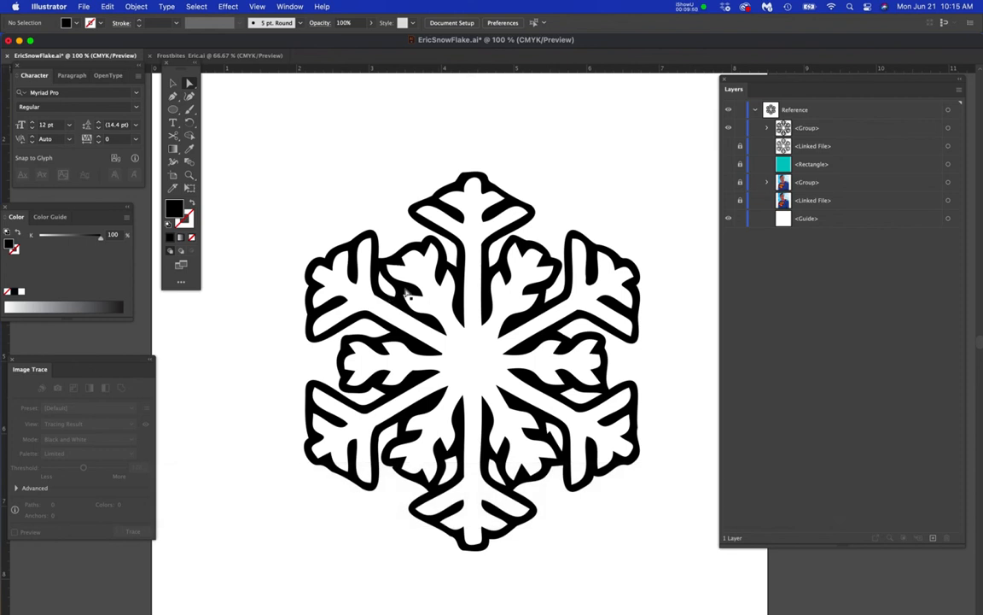
click(485, 274)
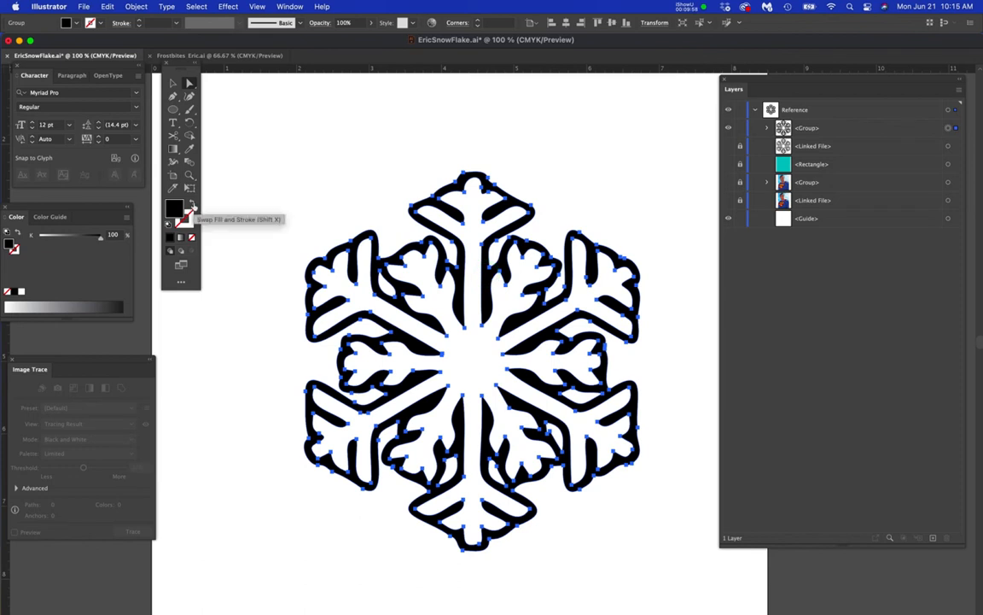
click(193, 203)
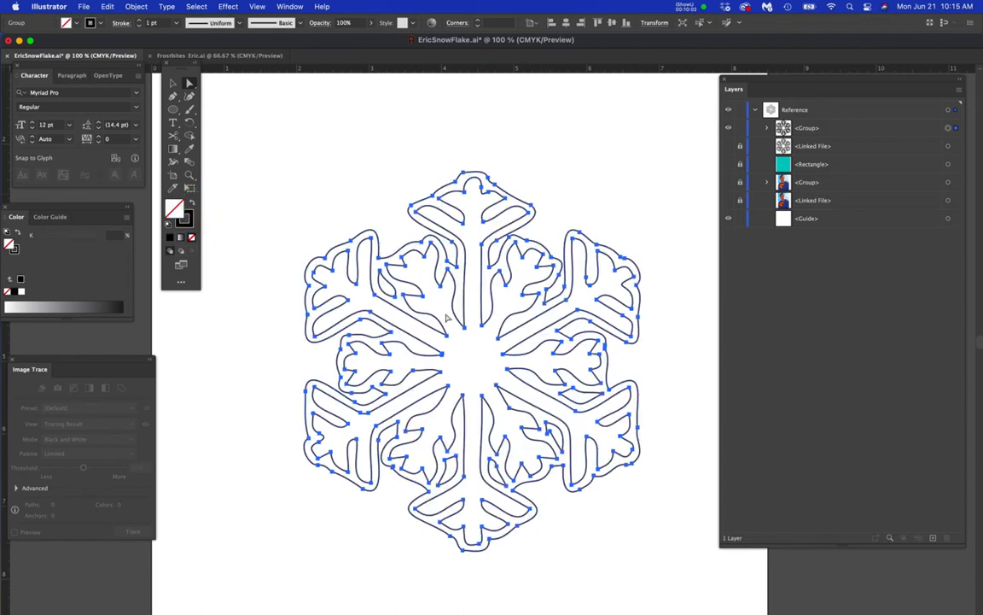
Place a horizontal guide through the middle of the snowflake, make the guides visible, and deselect the artwork.
scroll(446, 319, up, 1)
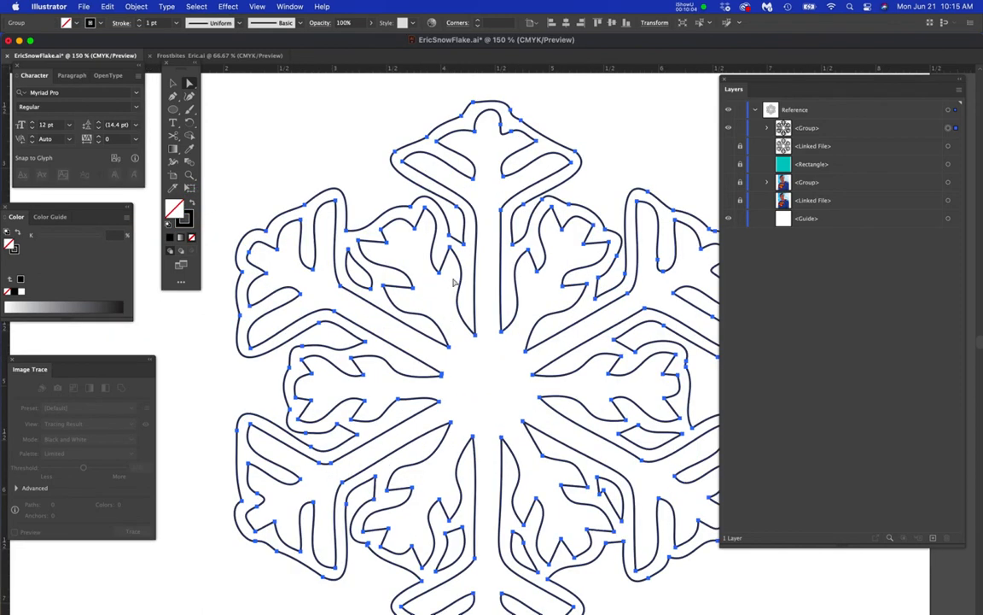
scroll(461, 274, down, 2)
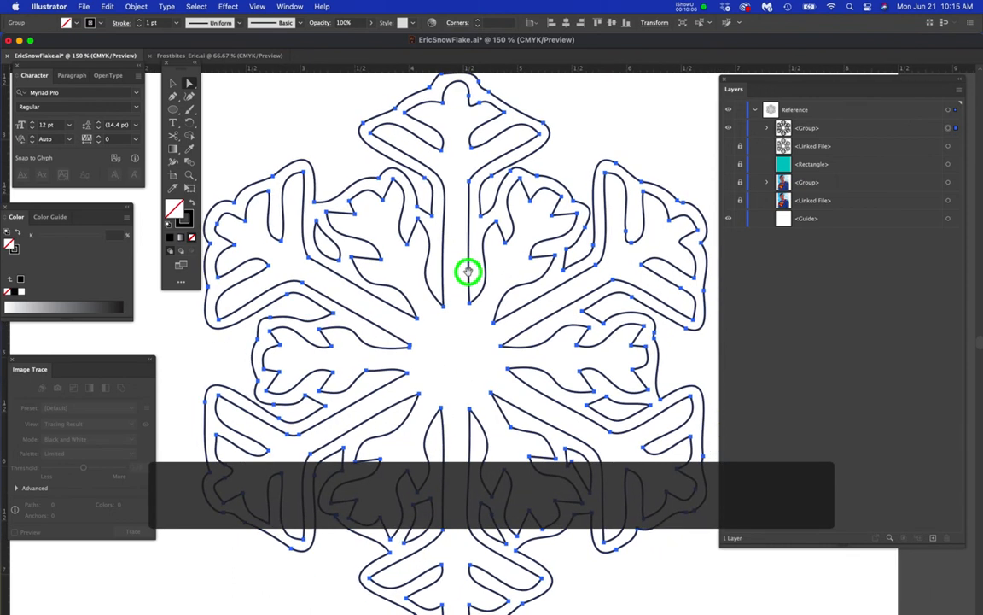
drag(560, 72, 584, 359)
drag(584, 357, 585, 357)
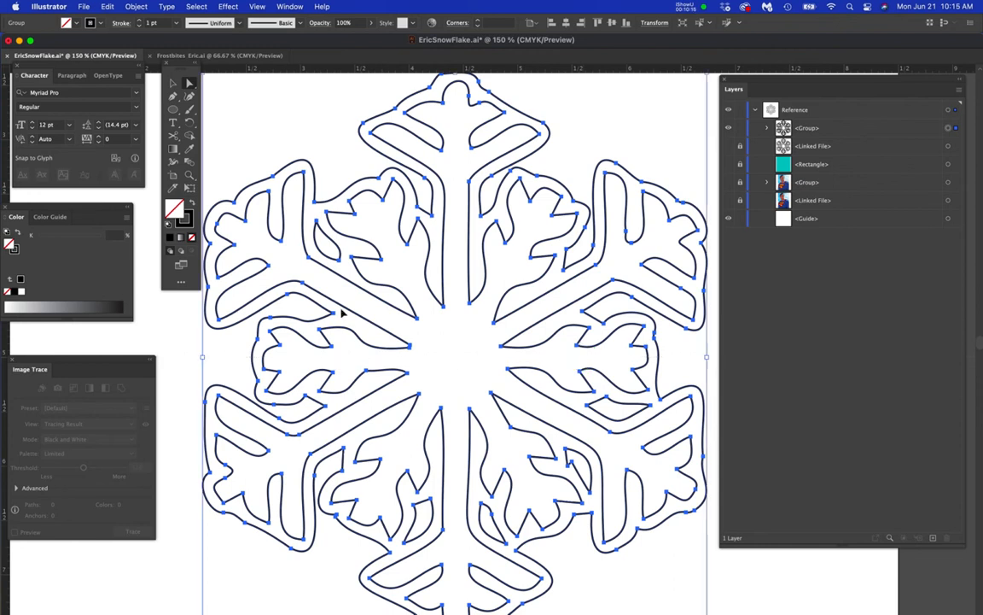
key(super+semicolon)
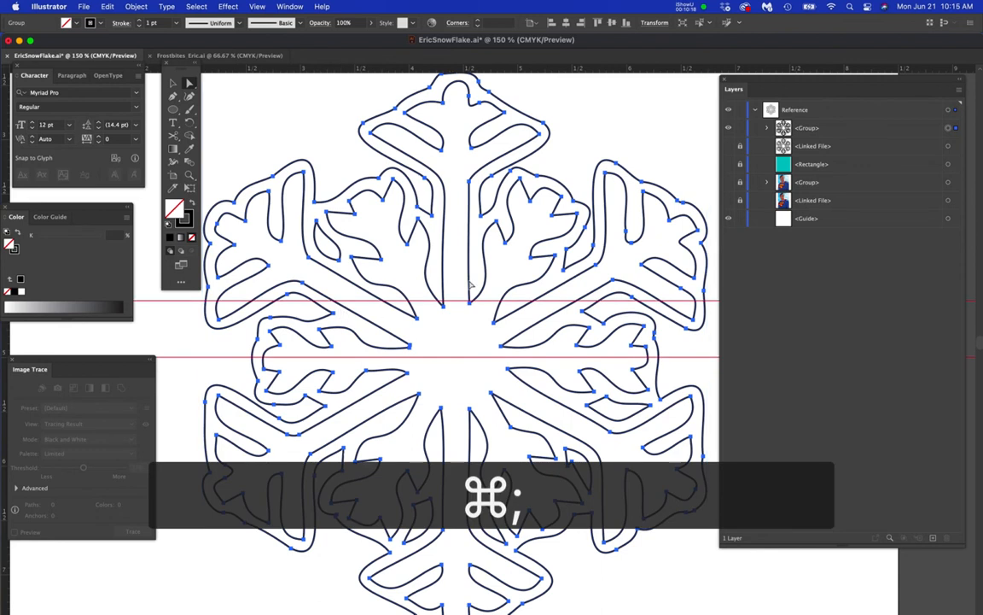
click(490, 305)
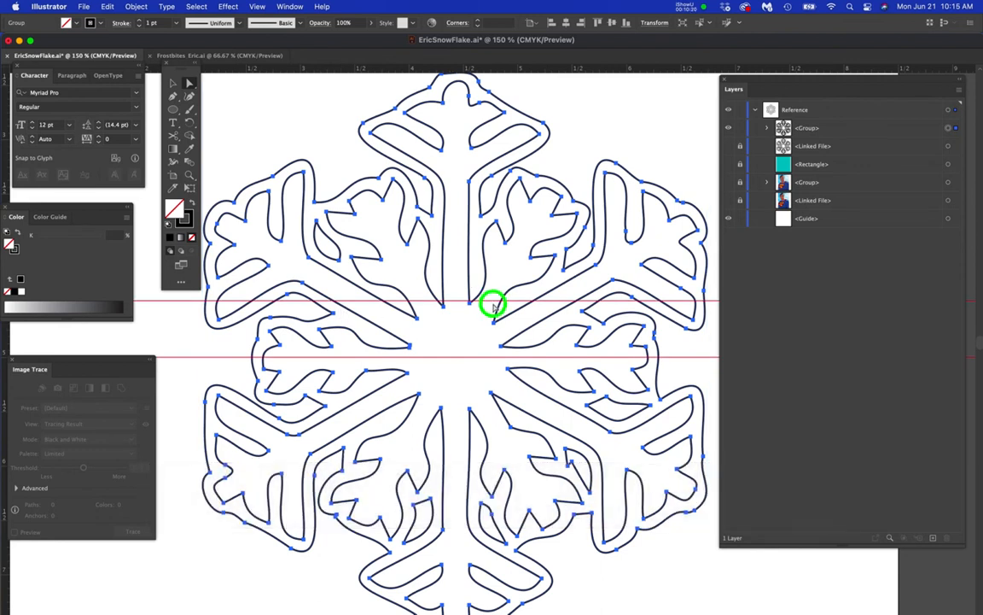
Unlock the guides and remove the extra horizontal guide above the snowflake's centre.
click(257, 6)
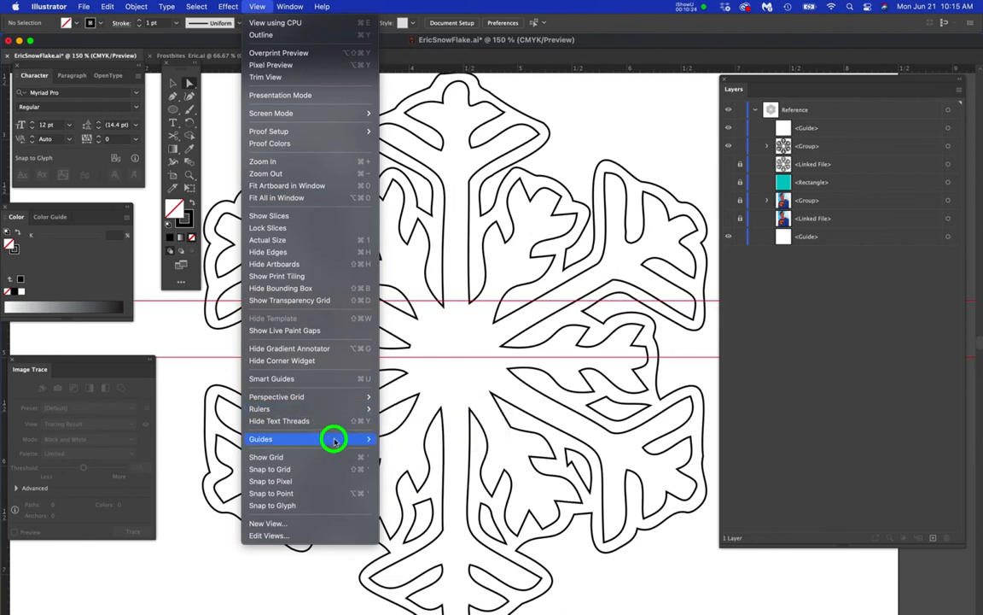
mouse_move(377, 445)
click(406, 454)
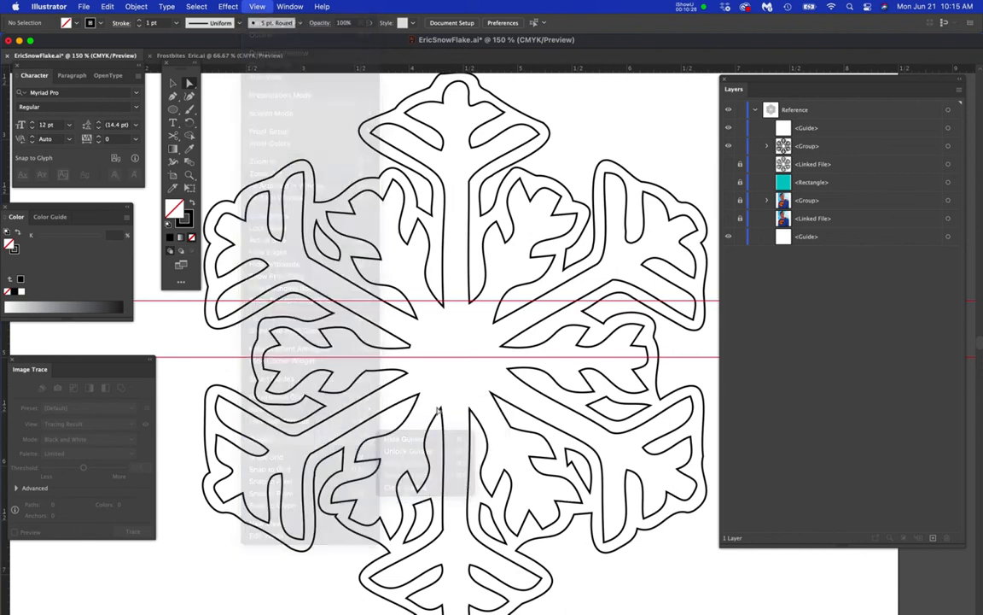
click(257, 6)
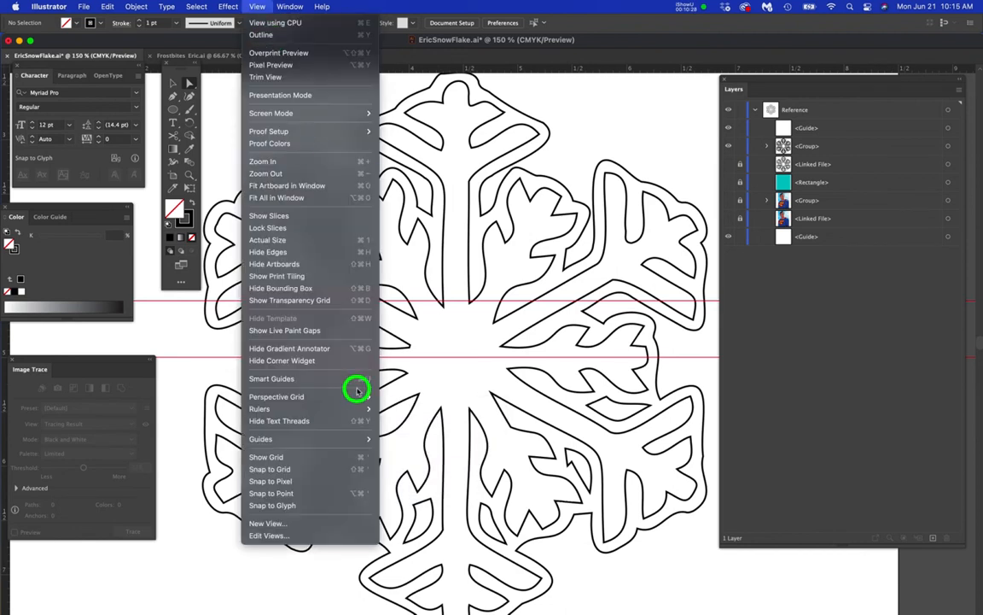
mouse_move(349, 439)
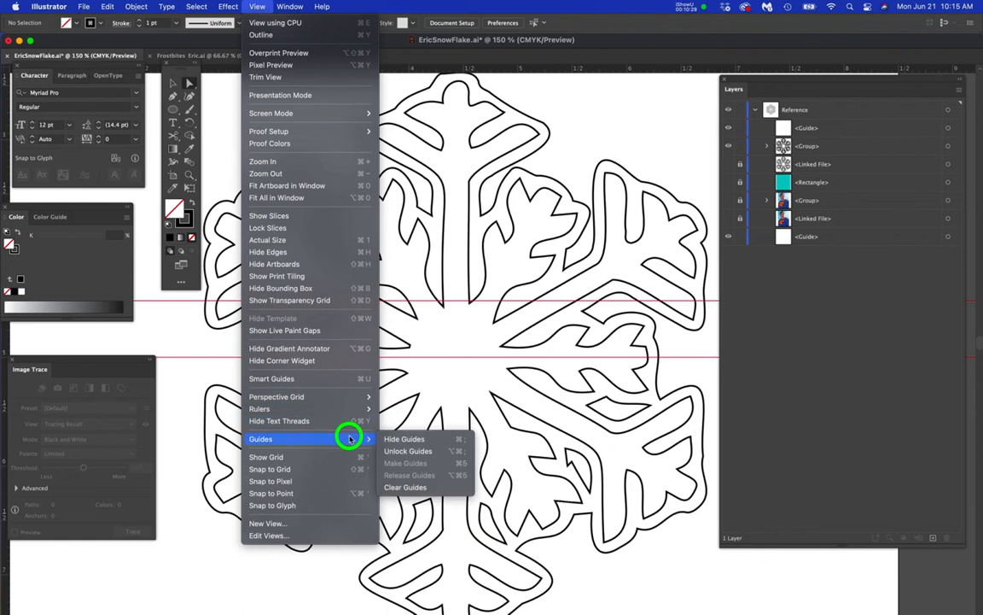
click(406, 452)
drag(481, 300, 483, 319)
key(super+x)
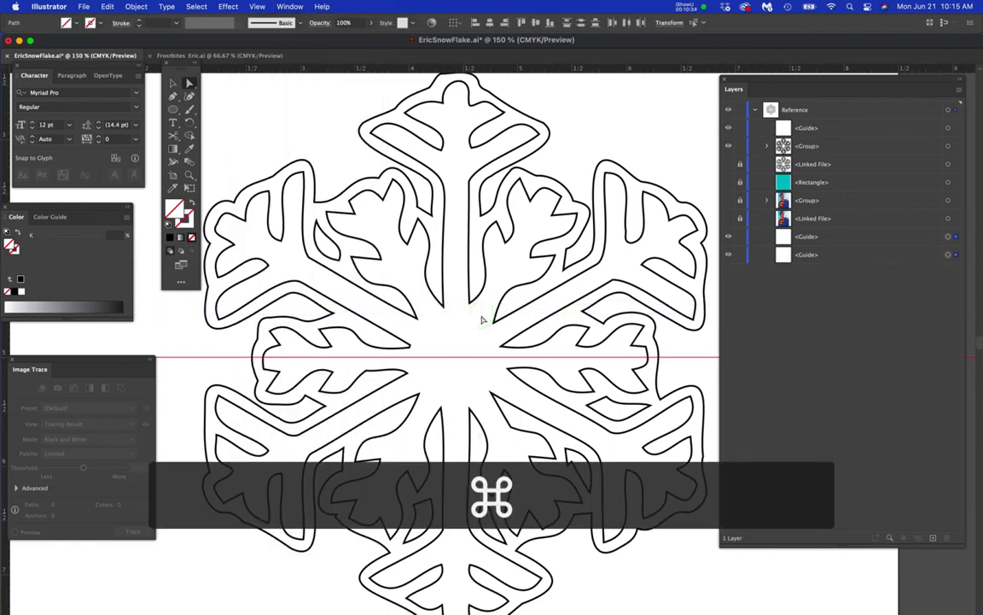
Lock the guides and cut the snowflake's outer outline with the Scissors tool where the centre guide crosses its left side.
key(c)
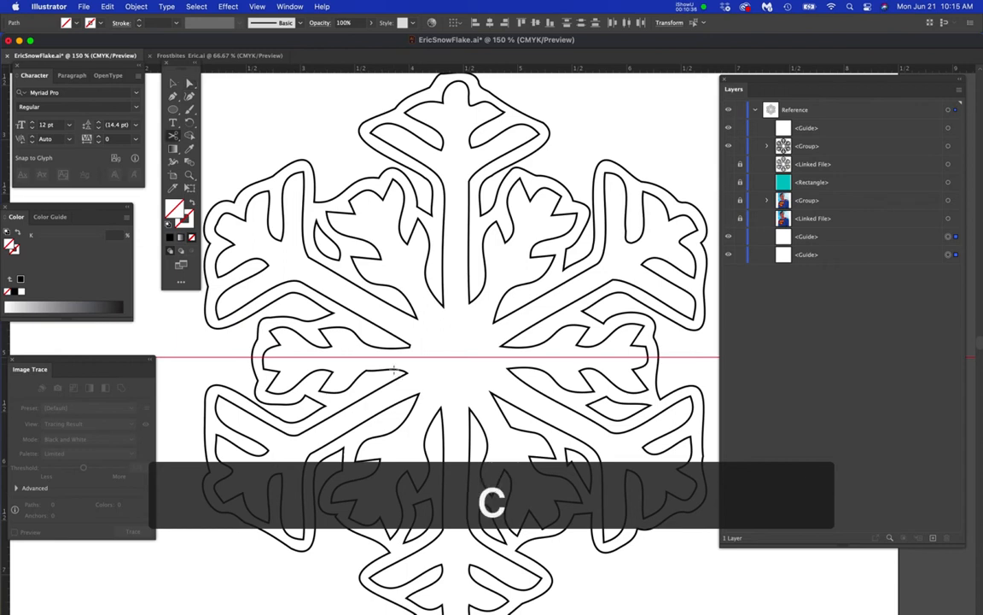
key(space)
drag(328, 352, 424, 331)
scroll(342, 340, up, 6)
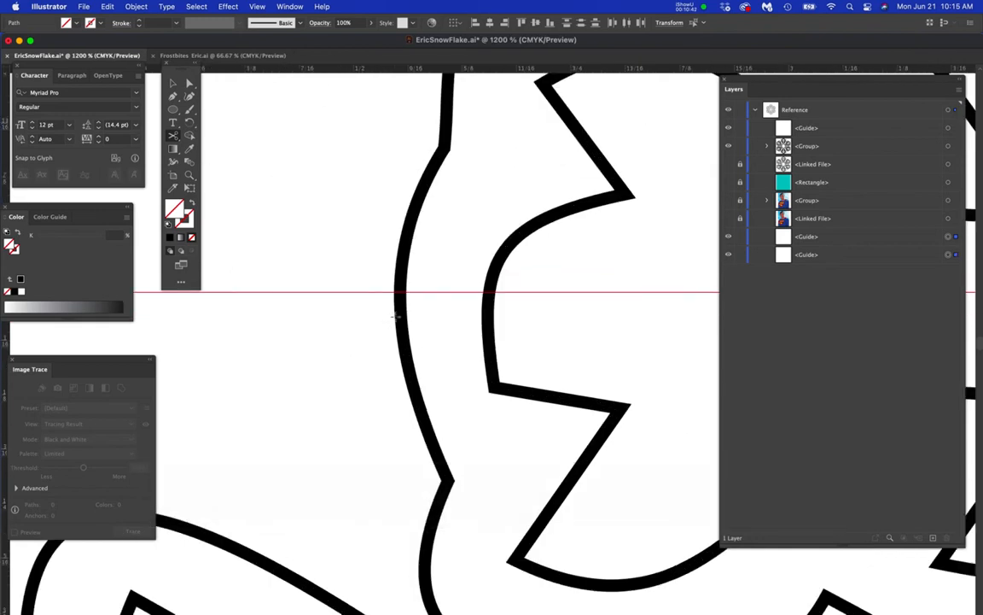
drag(257, 7, 403, 451)
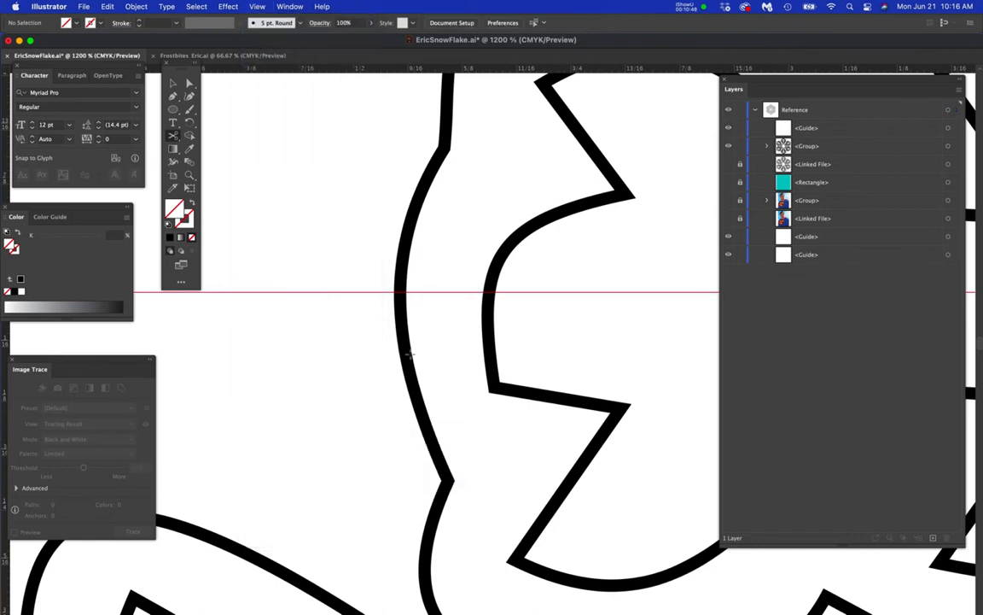
click(399, 305)
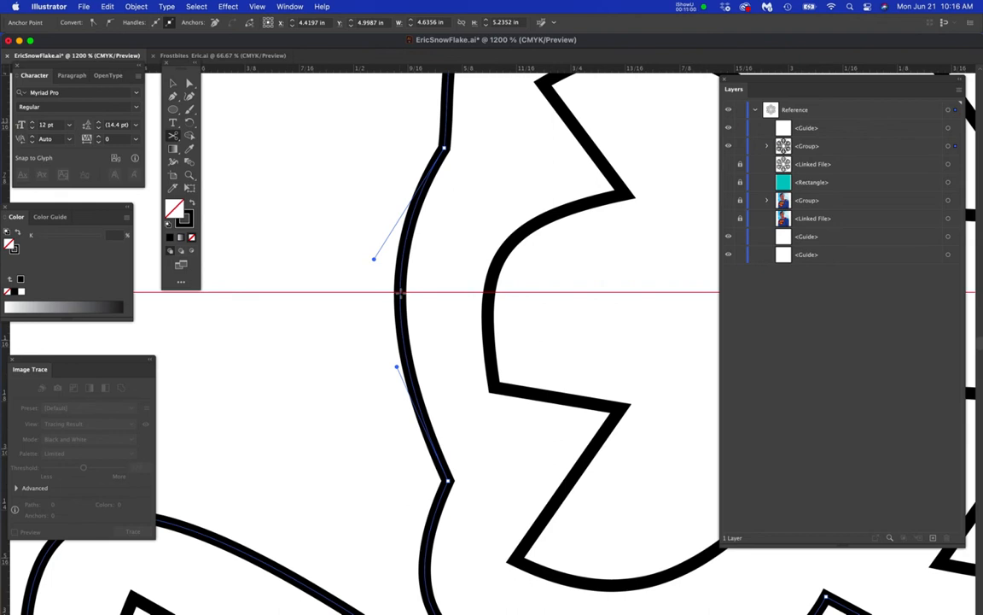
click(401, 293)
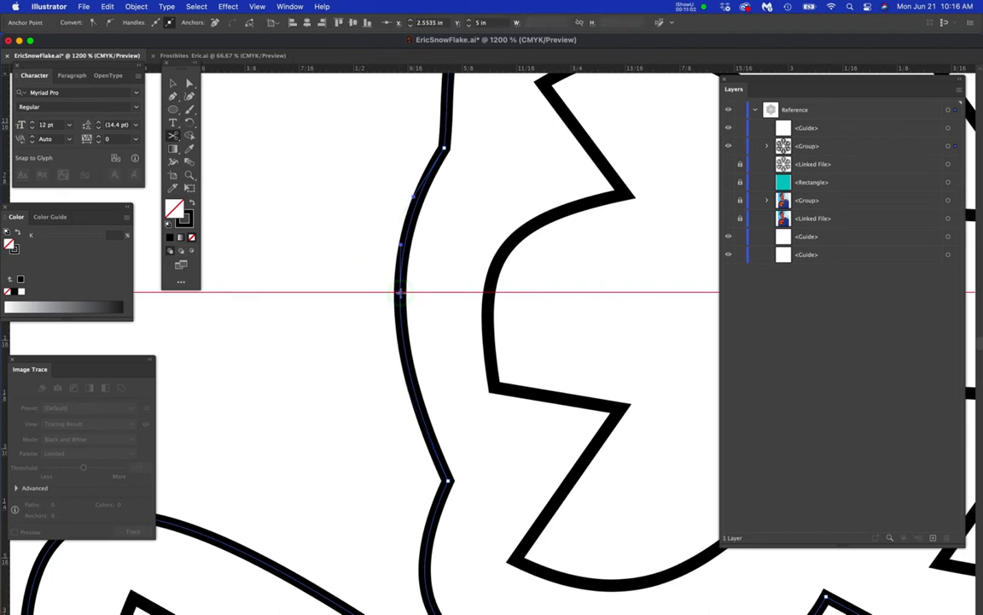
Cut the inner outline of the left branch with the Scissors tool where it crosses the centre guide.
click(489, 307)
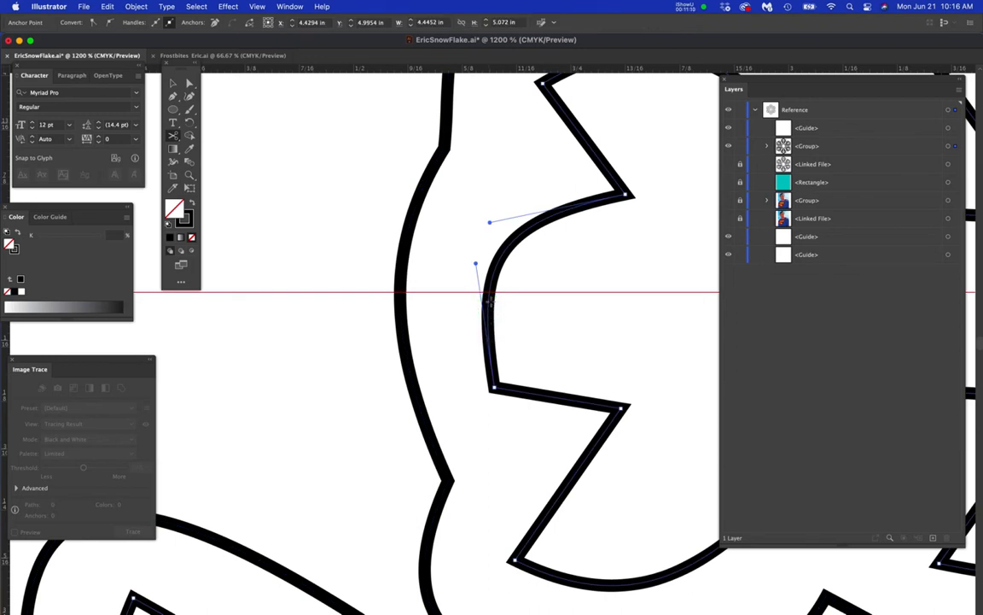
scroll(489, 295, up, 3)
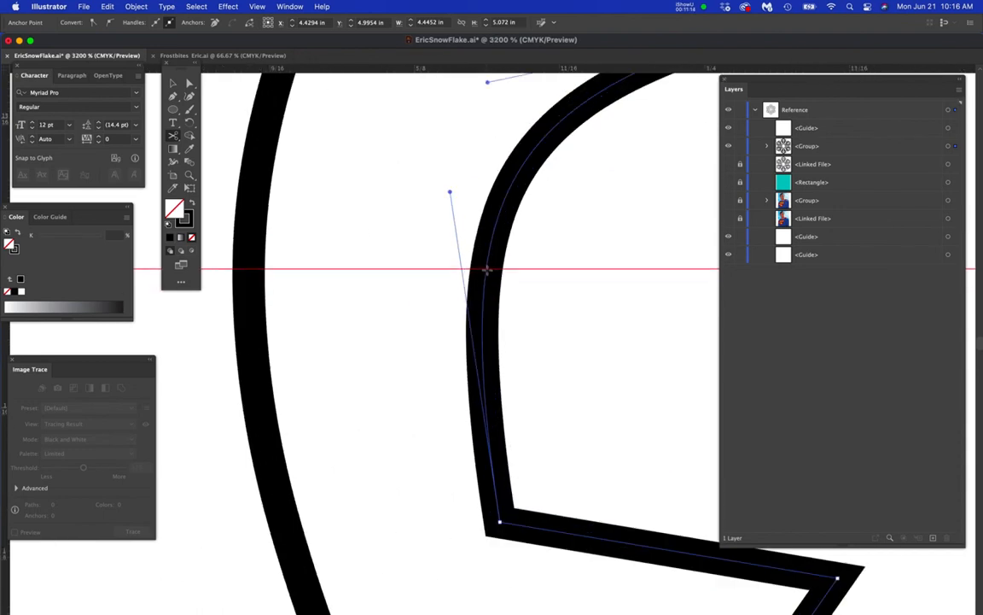
click(488, 269)
Cut the inner outline of the right branch with the Scissors tool where it meets the centre guide.
scroll(489, 314, down, 2)
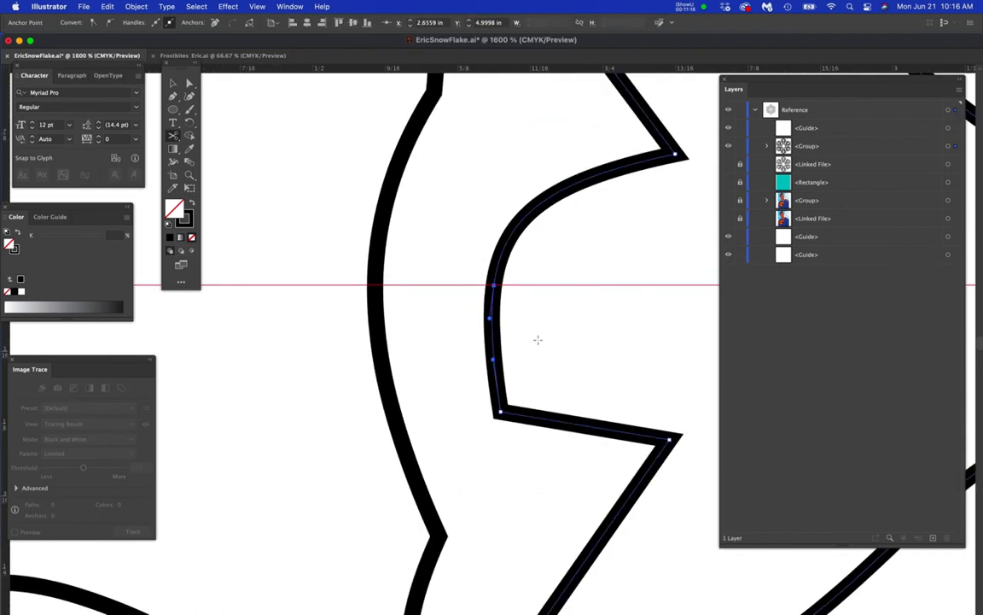
scroll(570, 329, down, 4)
key(space)
drag(594, 339, 323, 345)
drag(531, 391, 264, 379)
drag(349, 437, 261, 476)
drag(574, 425, 314, 437)
drag(399, 483, 385, 487)
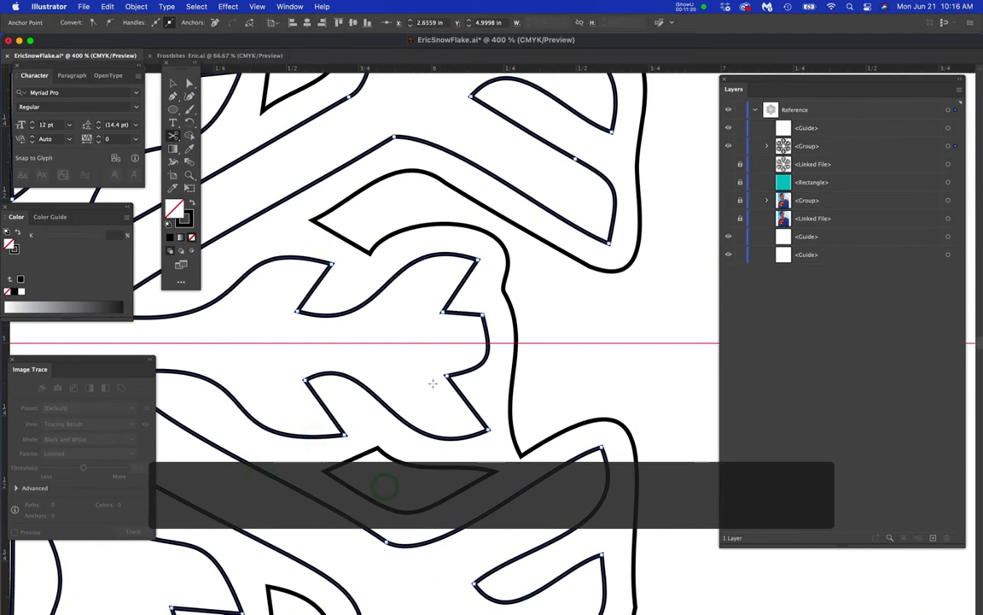
scroll(434, 387, up, 3)
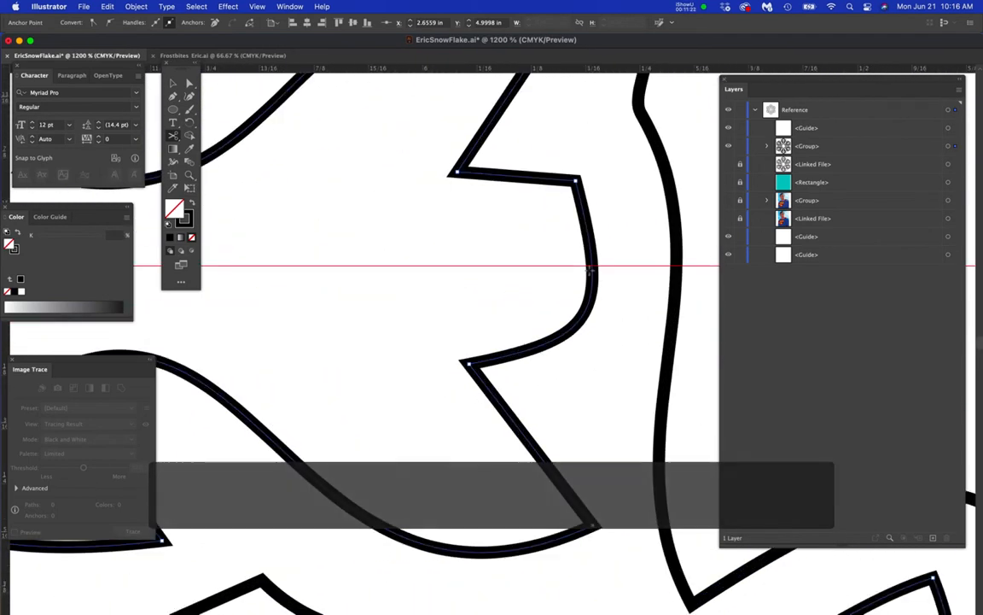
click(591, 266)
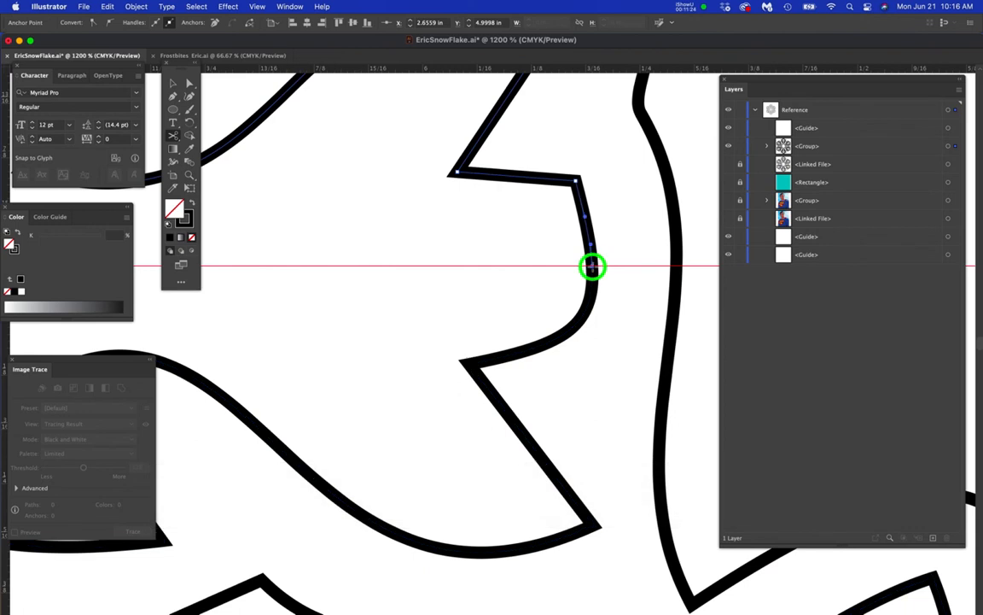
Cut the snowflake's outer outline with the Scissors tool where the centre guide crosses its right side, and hide the guides.
click(678, 287)
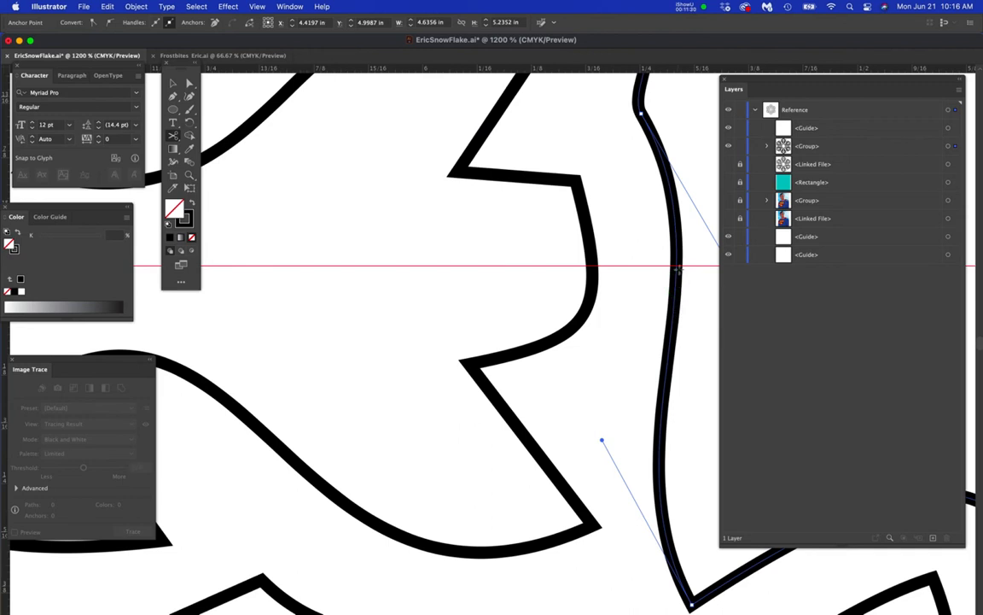
click(676, 266)
scroll(406, 317, down, 10)
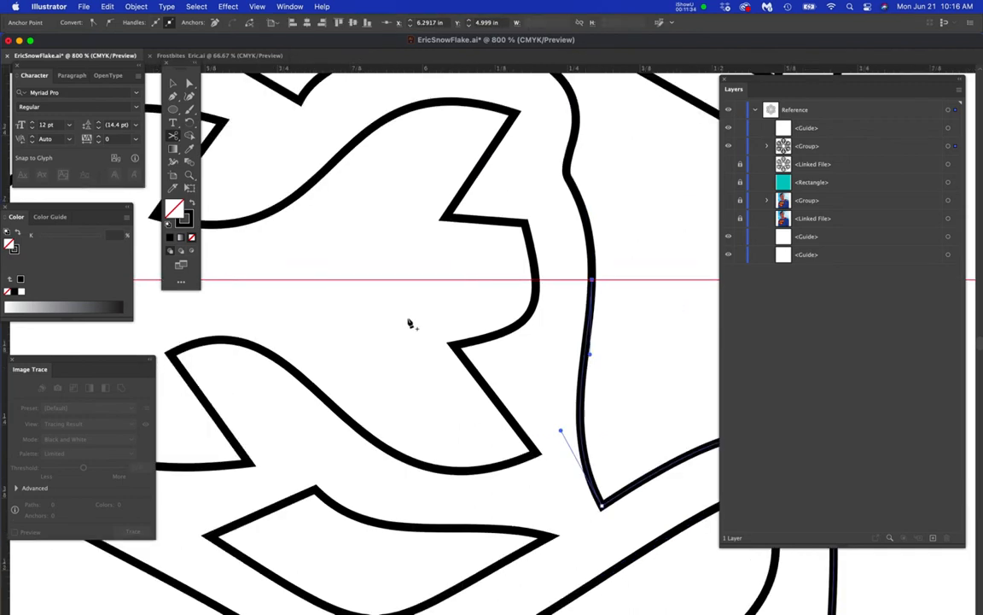
click(510, 388)
scroll(509, 388, left, 4)
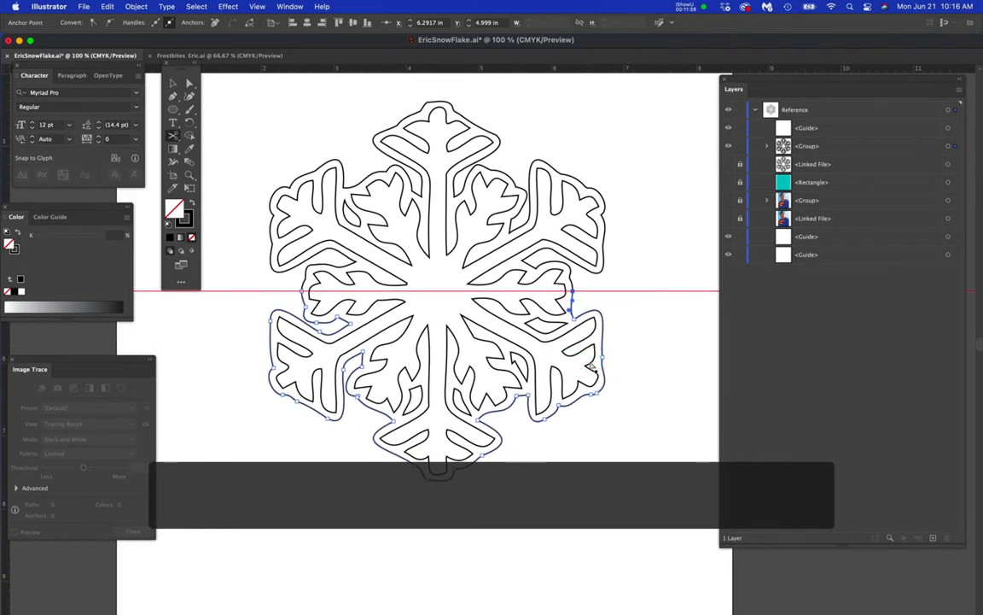
key(super+semicolon)
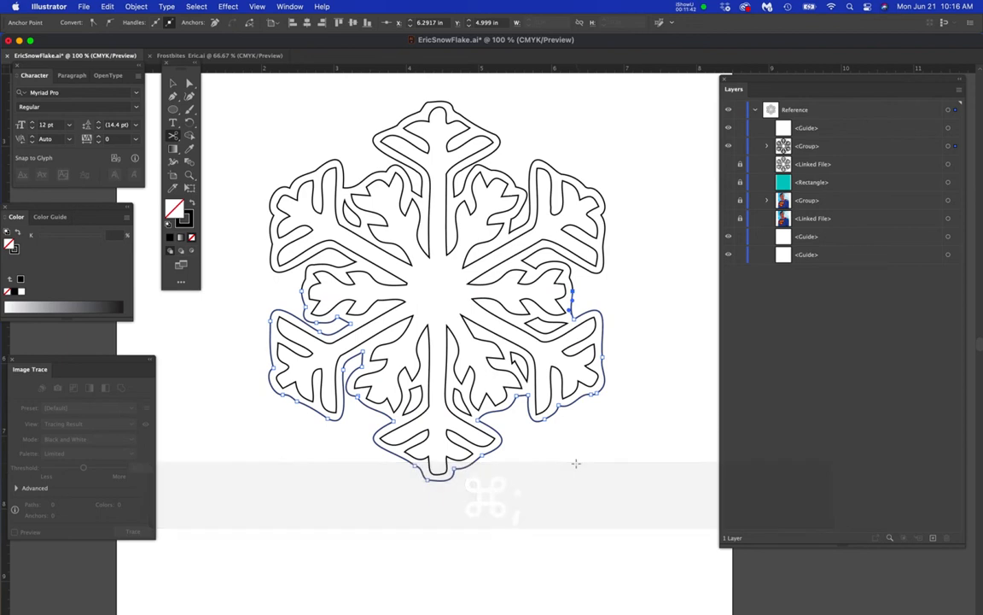
Try to separate the snowflake's lower half from the upper half by selecting its anchor points and moving them down.
key(a)
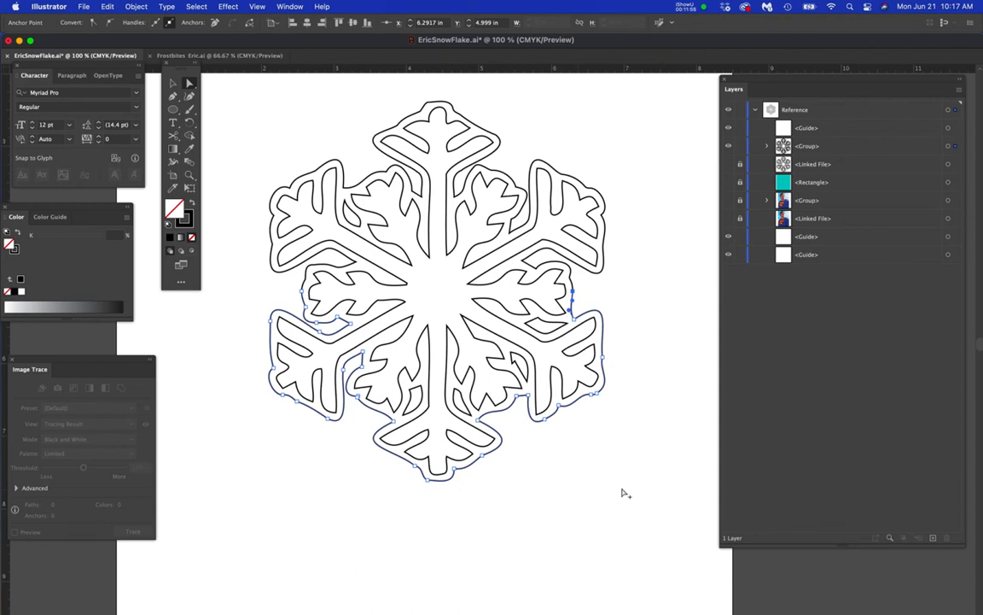
drag(654, 510, 215, 315)
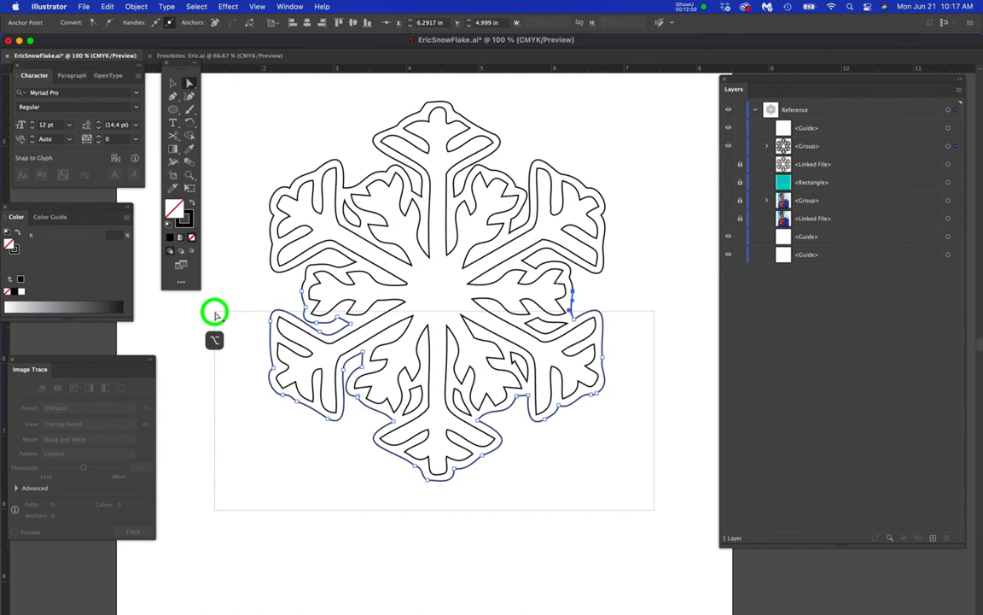
drag(215, 315, 215, 315)
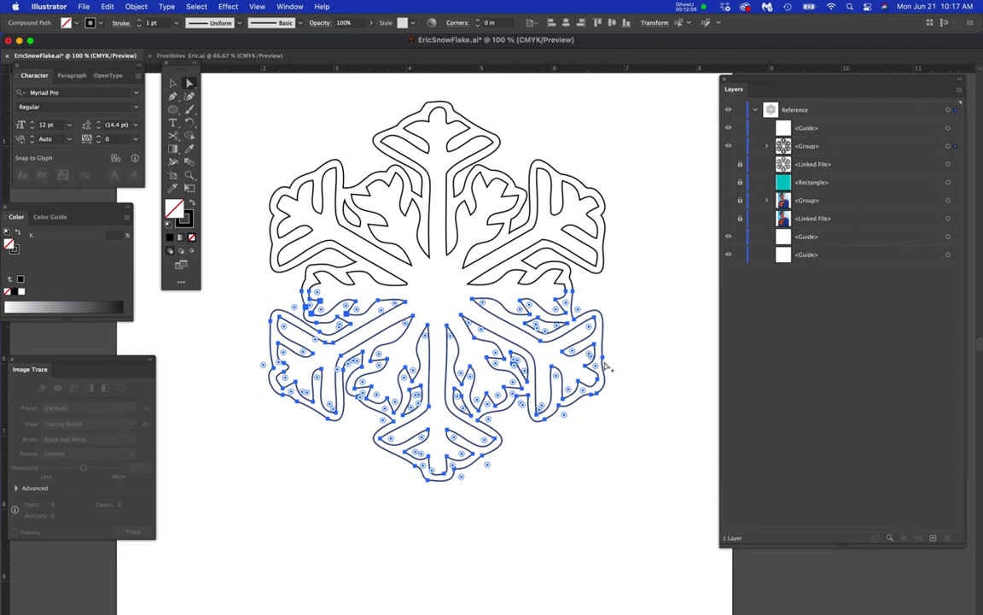
drag(603, 361, 592, 429)
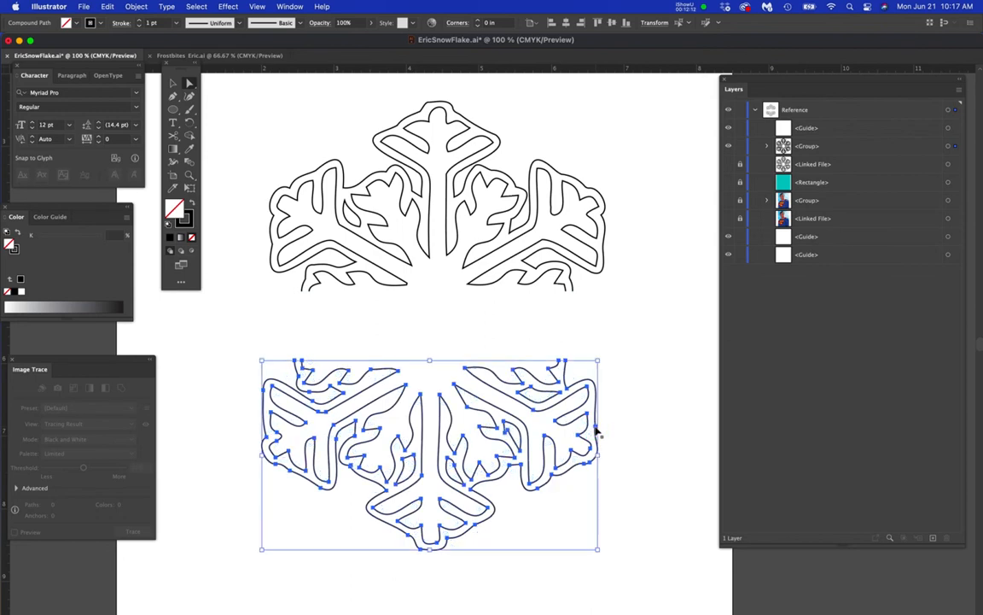
key(super+z)
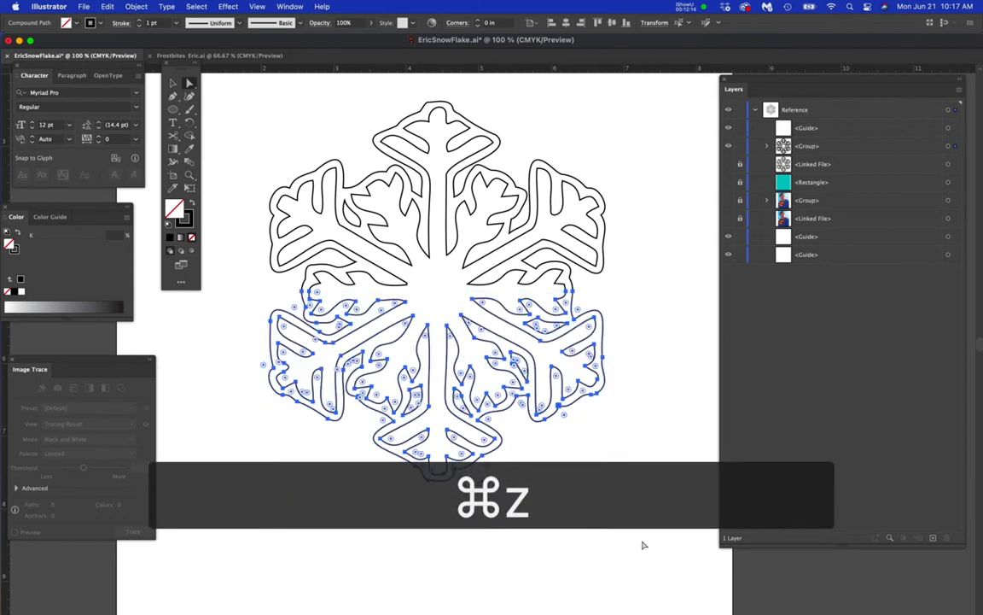
drag(643, 541, 213, 309)
drag(310, 313, 337, 407)
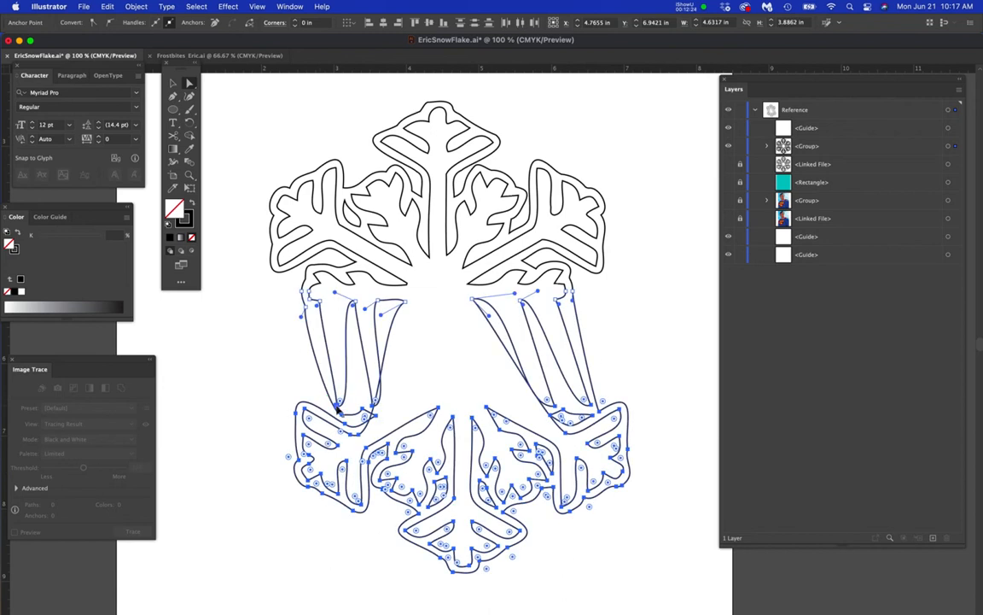
key(super+z)
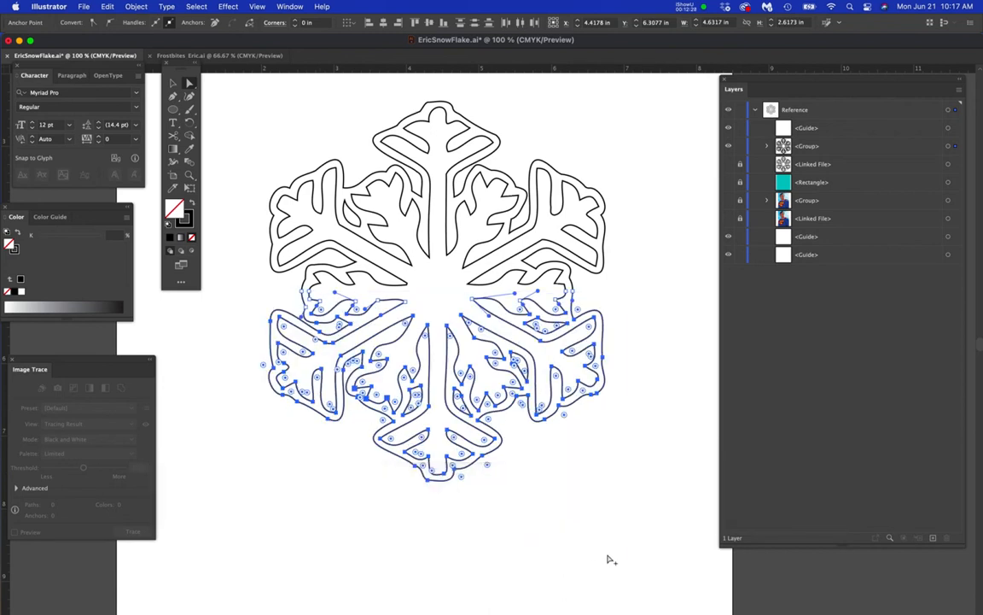
Select all paths of the snowflake's lower half and move them straight down about 0.5 in, away from the upper half.
drag(620, 551, 214, 308)
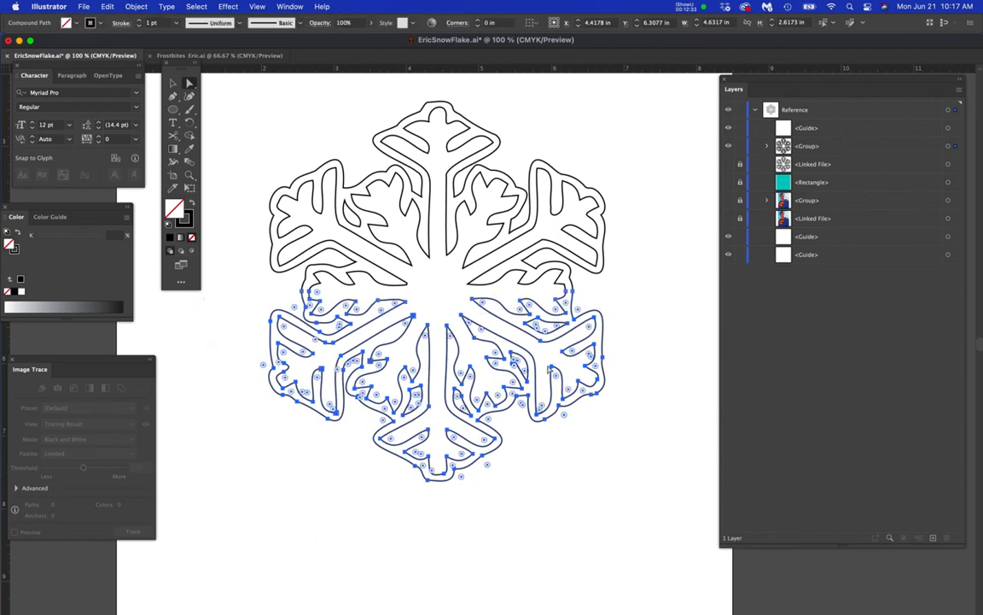
click(571, 292)
drag(572, 292, 572, 330)
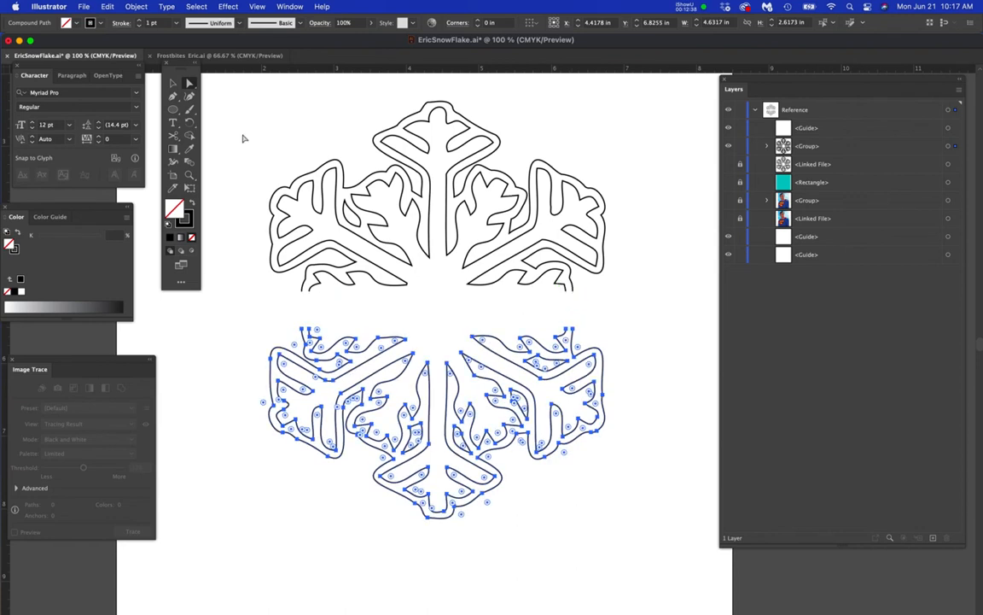
Select both snowflake halves and move their compound path out of the nested group into the parent group.
drag(223, 86, 661, 568)
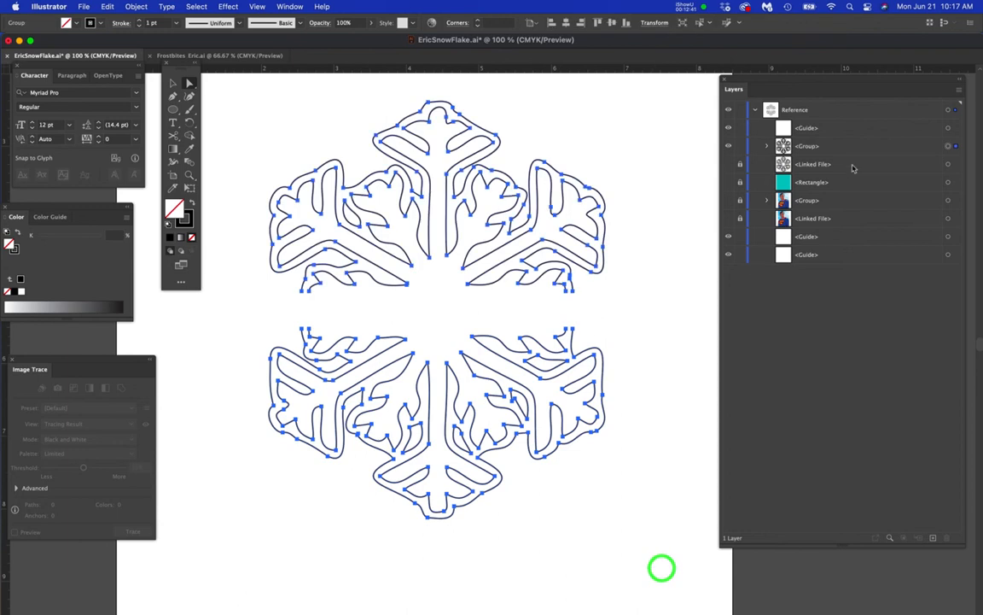
click(768, 146)
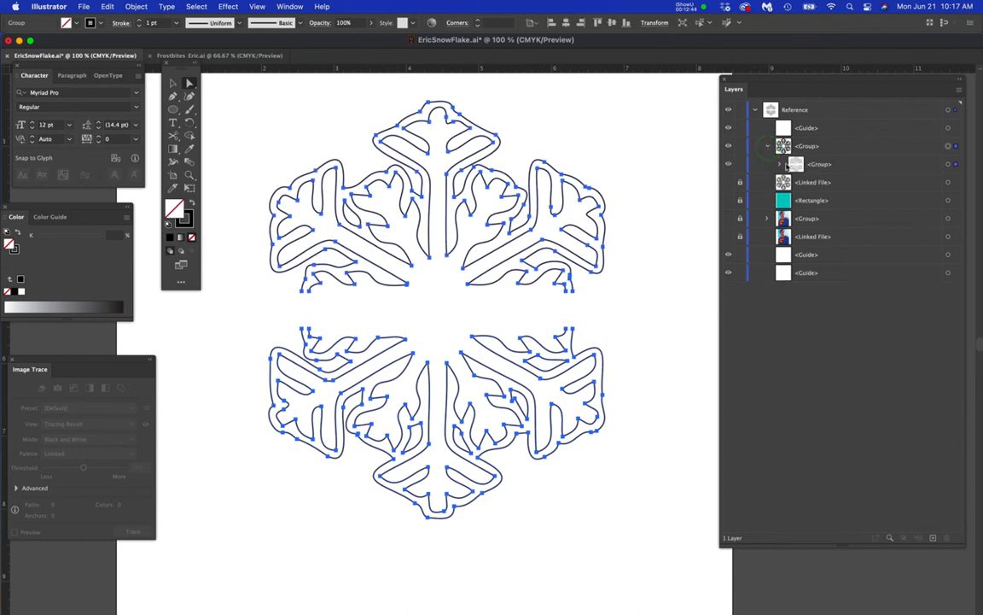
click(780, 164)
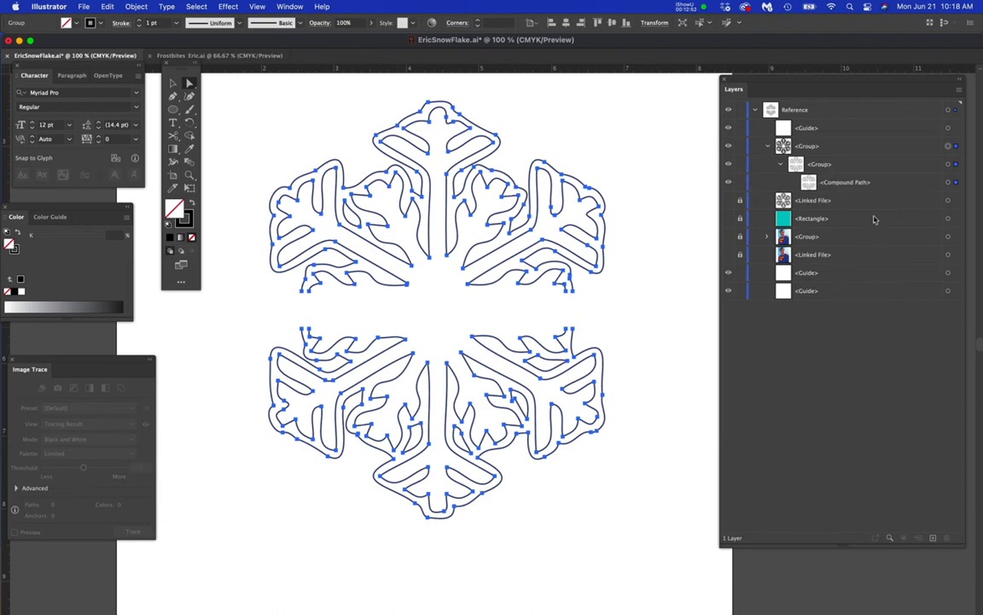
drag(872, 187, 853, 154)
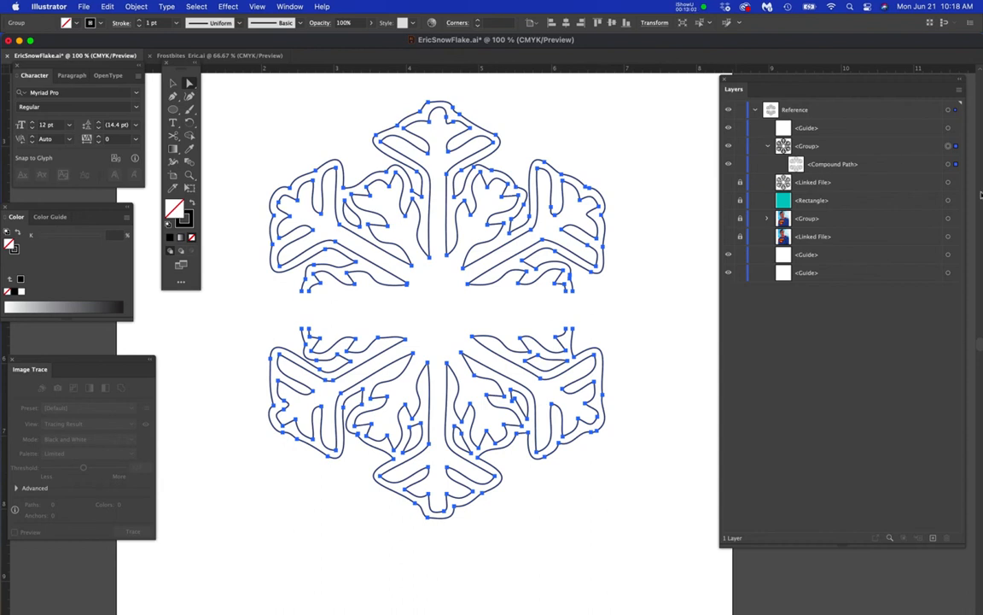
Swap the fill and stroke of the snowflake's compound path to give it a black fill and no stroke.
click(947, 164)
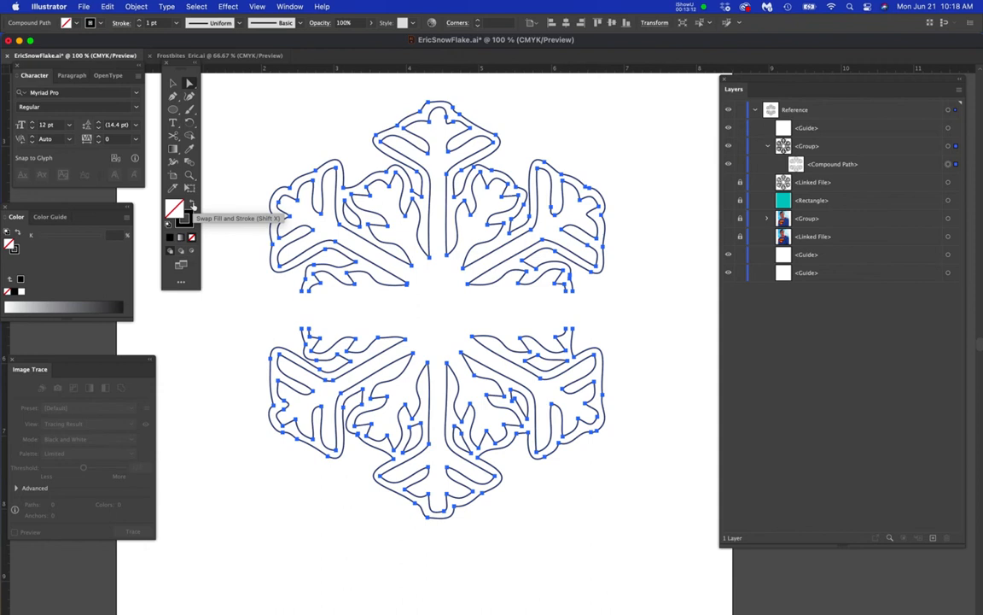
click(193, 205)
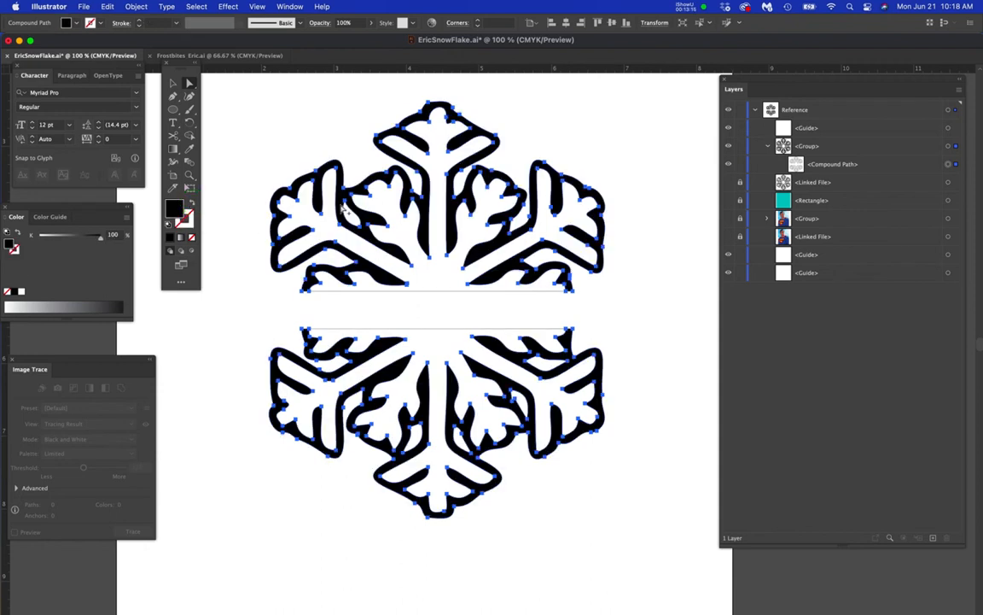
scroll(343, 206, up, 1)
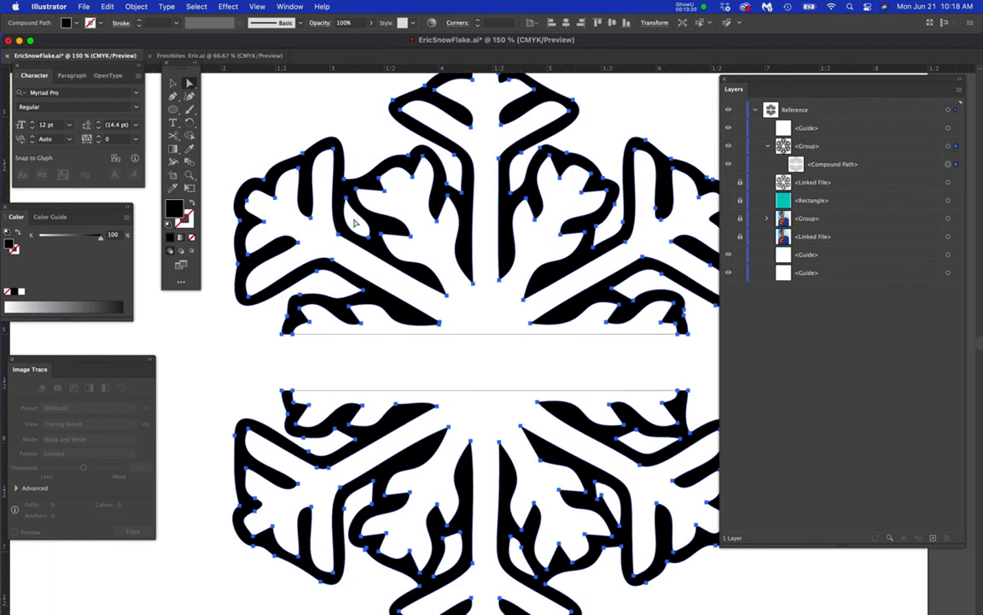
click(608, 496)
click(637, 442)
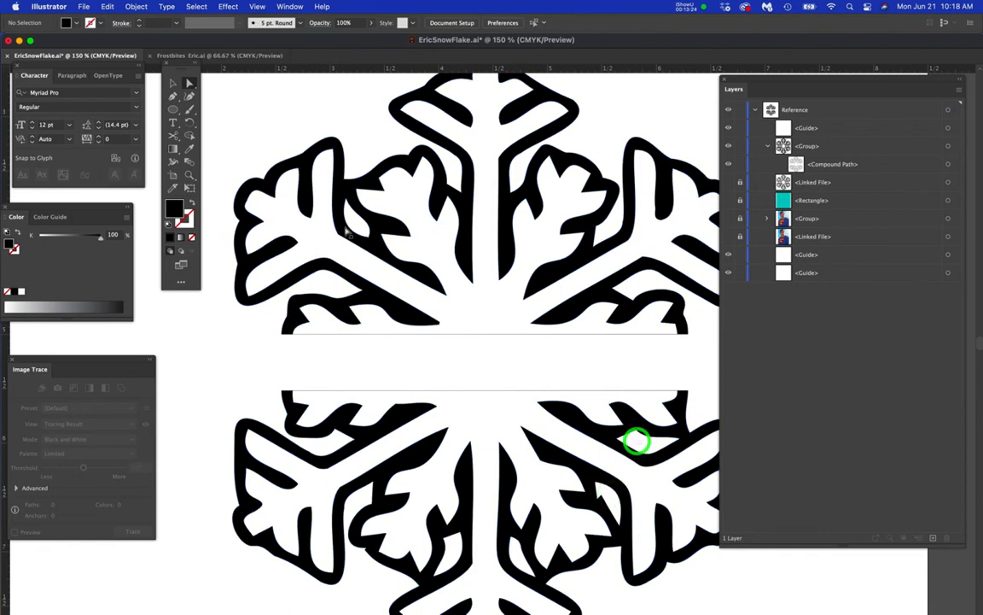
click(353, 223)
Release the snowflake's compound path into separate paths and deselect them.
click(947, 165)
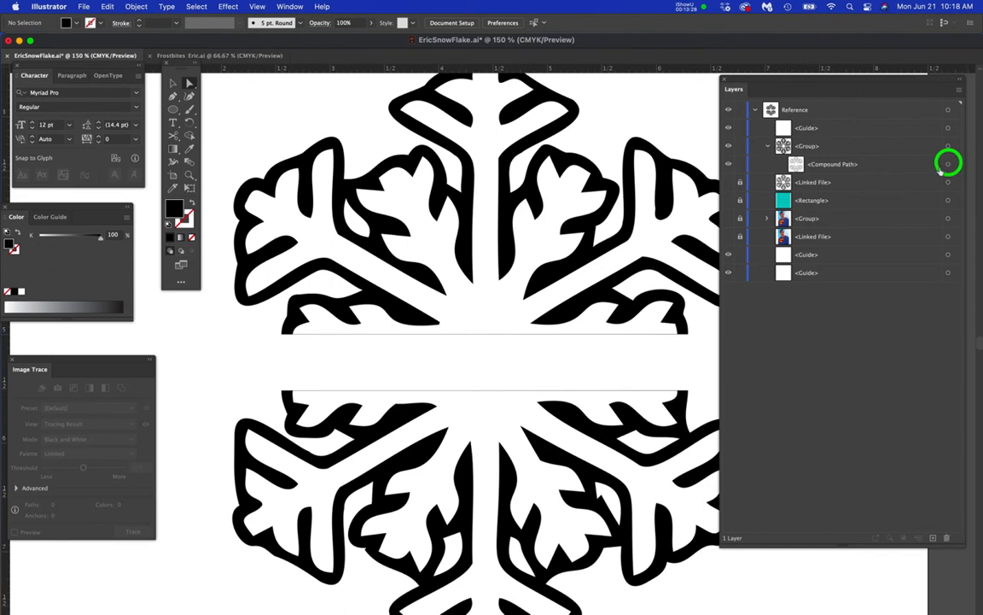
click(142, 7)
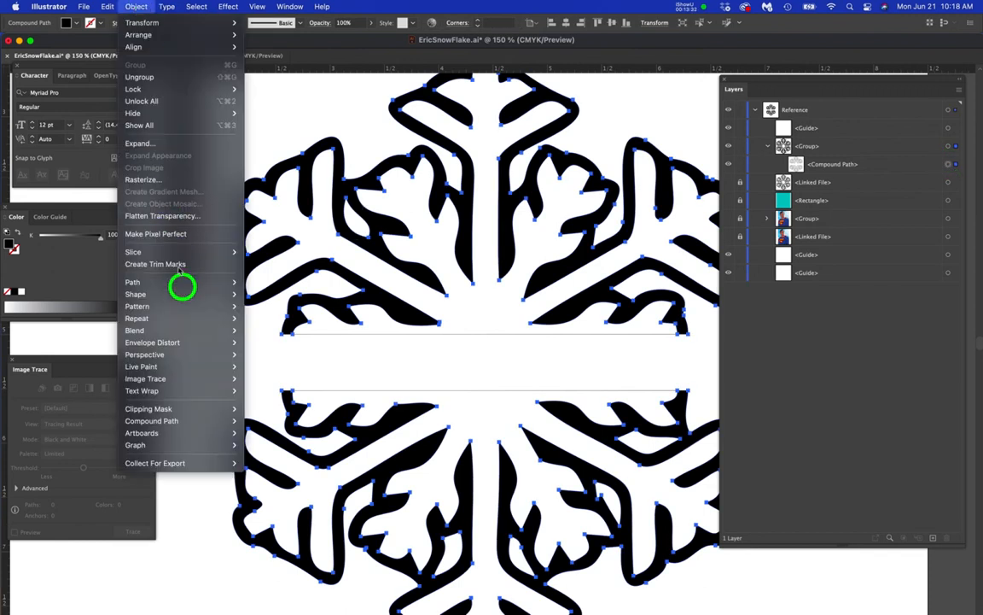
mouse_move(208, 424)
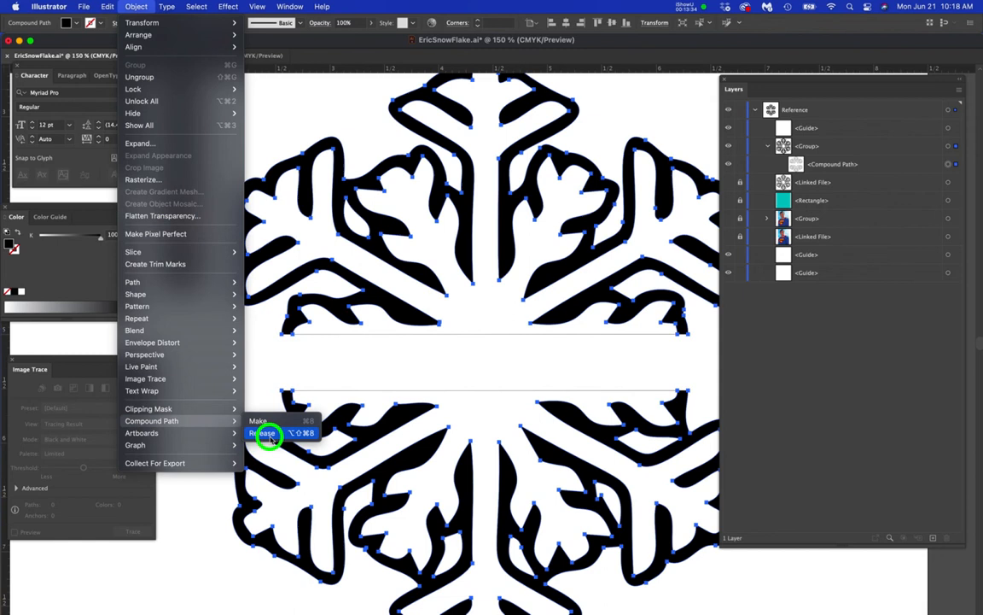
click(264, 433)
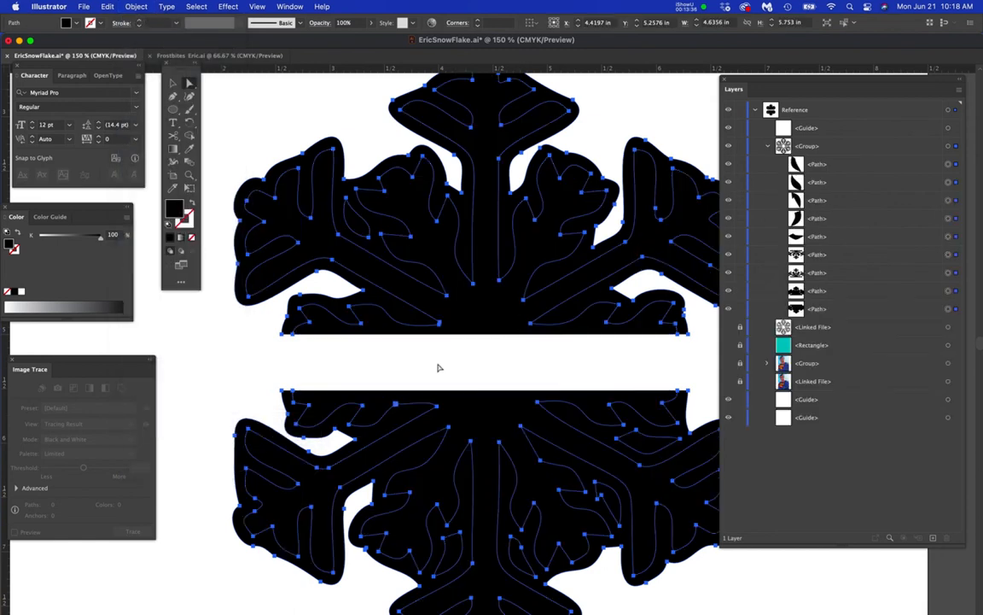
scroll(452, 362, down, 1)
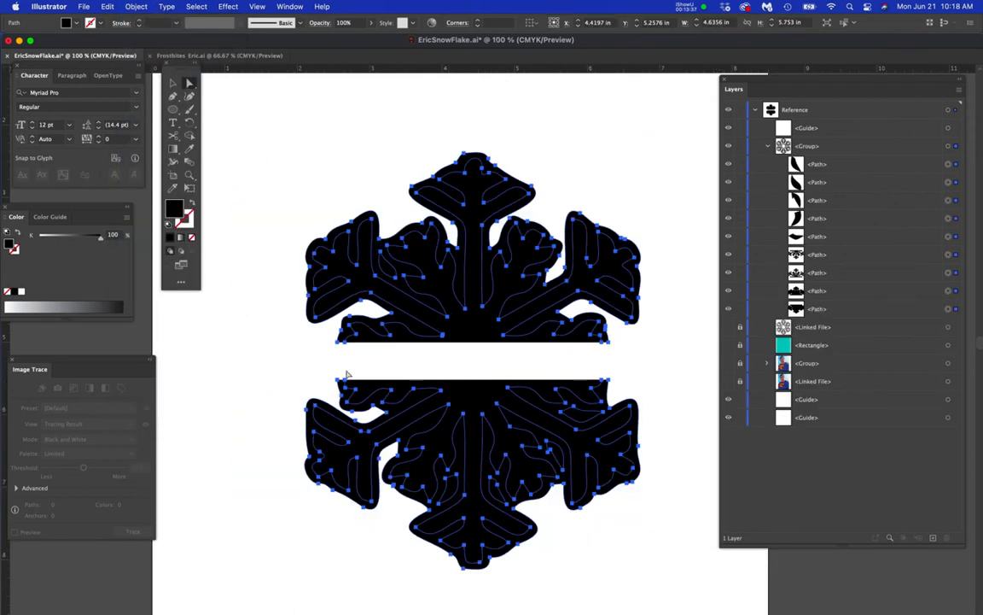
click(281, 373)
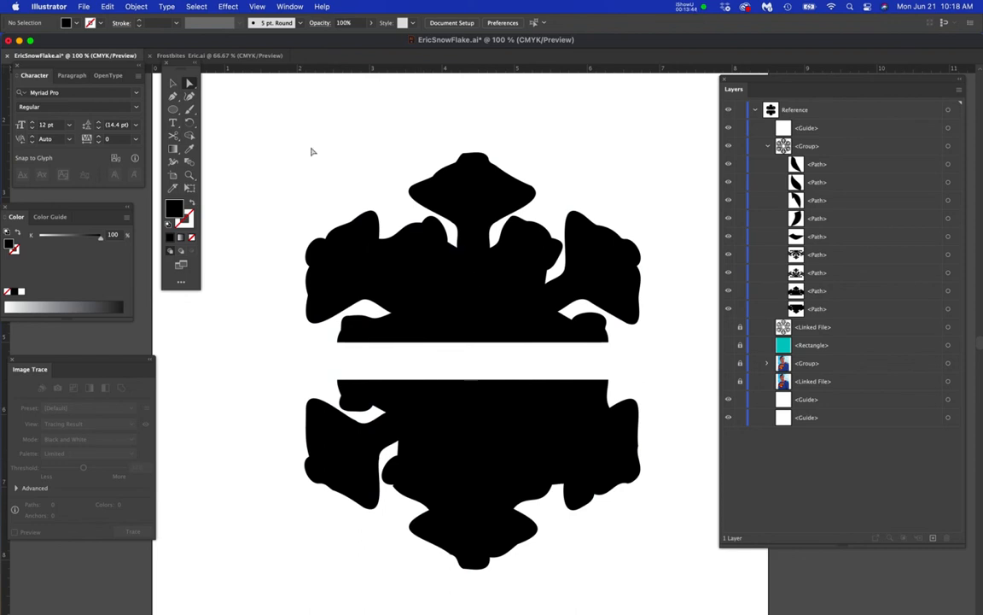
Select all paths of the snowflake's upper half and make them a compound path.
drag(242, 95, 694, 365)
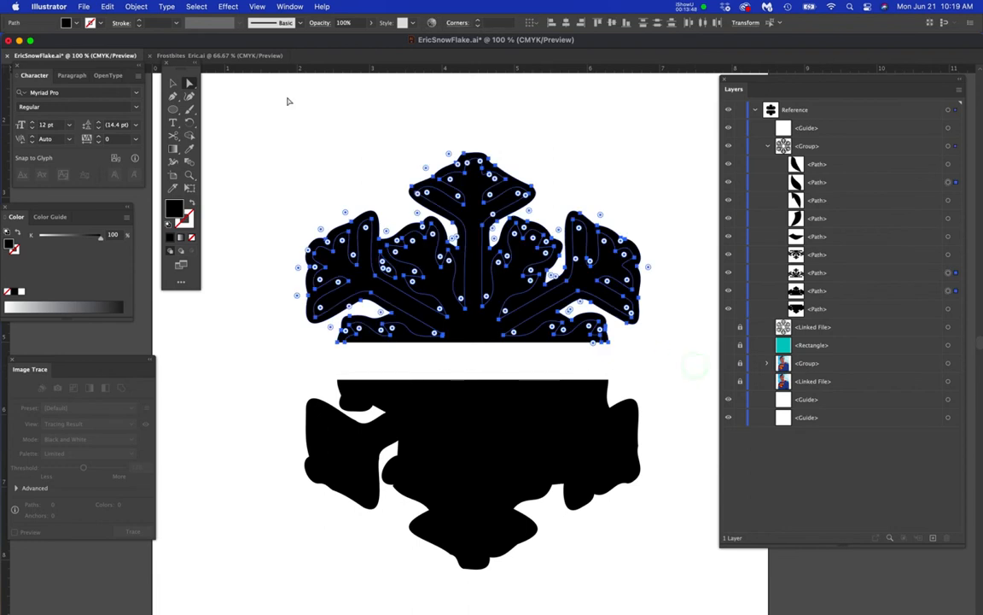
click(136, 7)
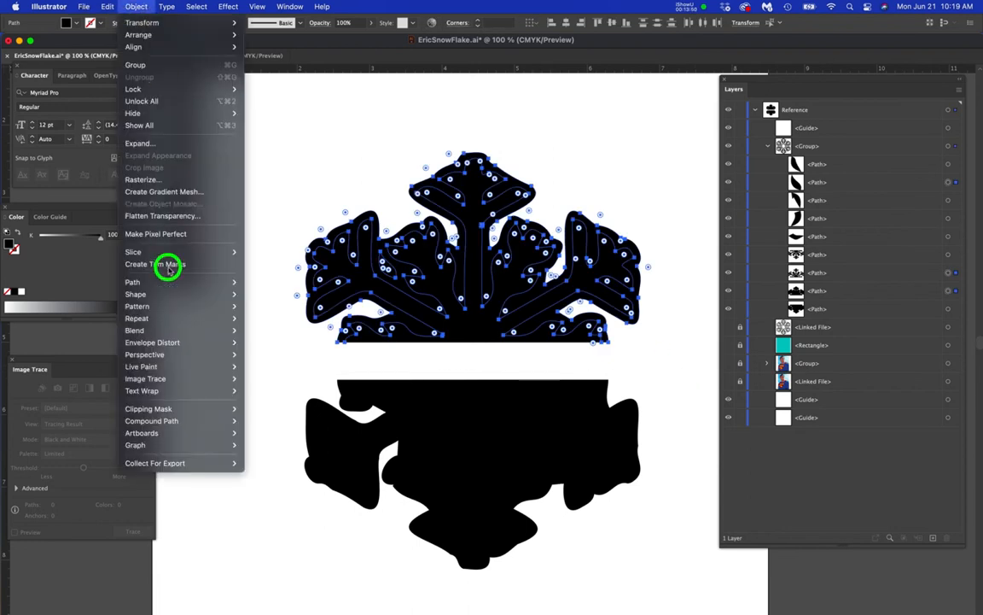
mouse_move(197, 424)
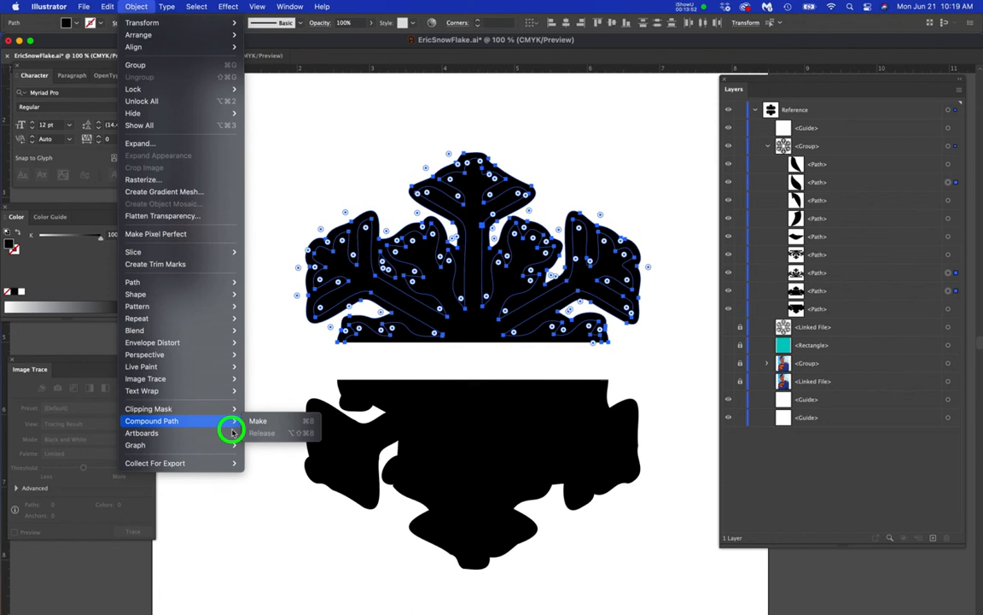
click(259, 319)
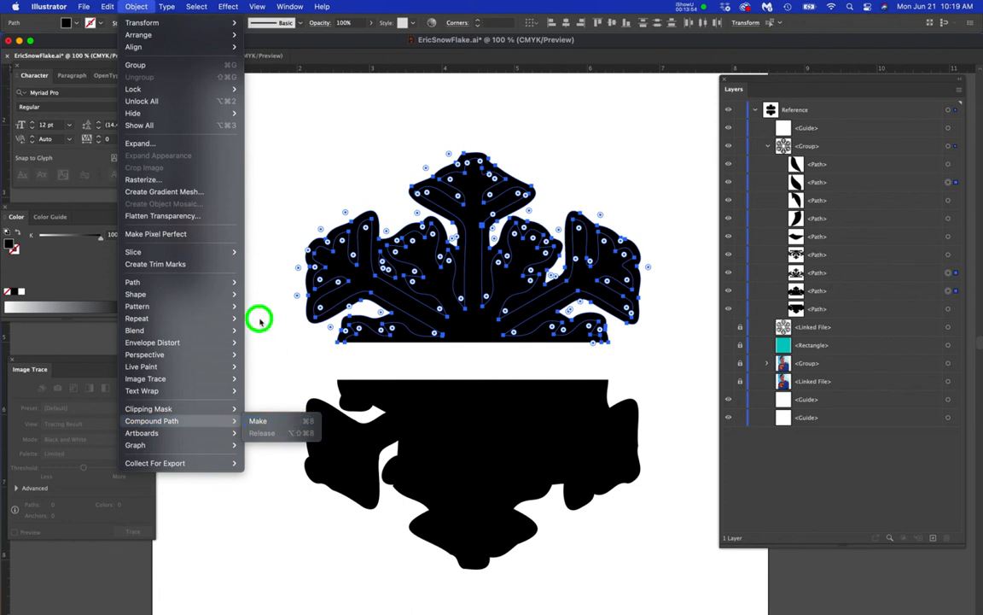
key(super+8)
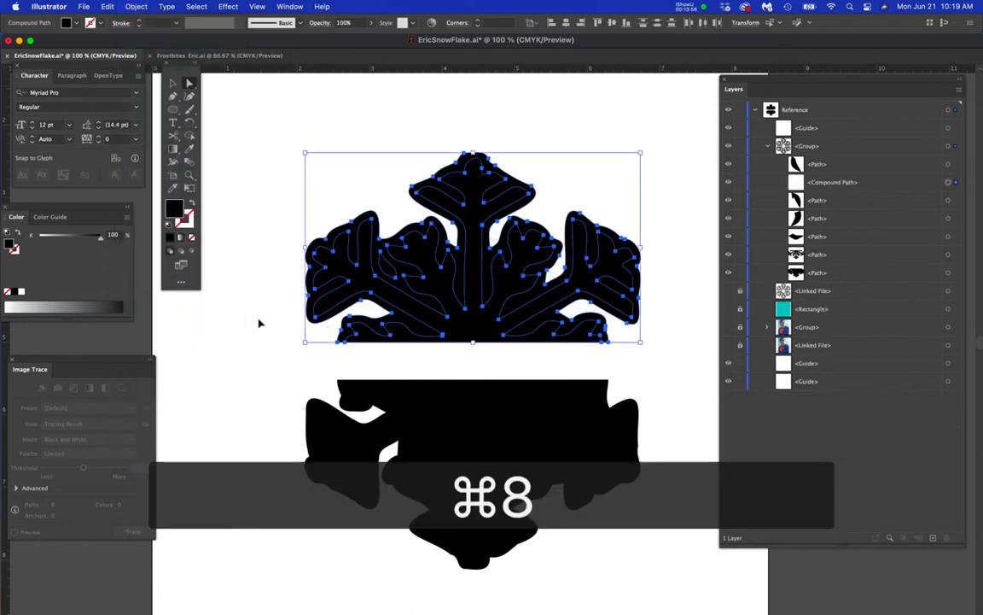
Select all paths of the snowflake's lower half, make them a compound path and highlight its entry in the layer list.
drag(265, 367, 692, 603)
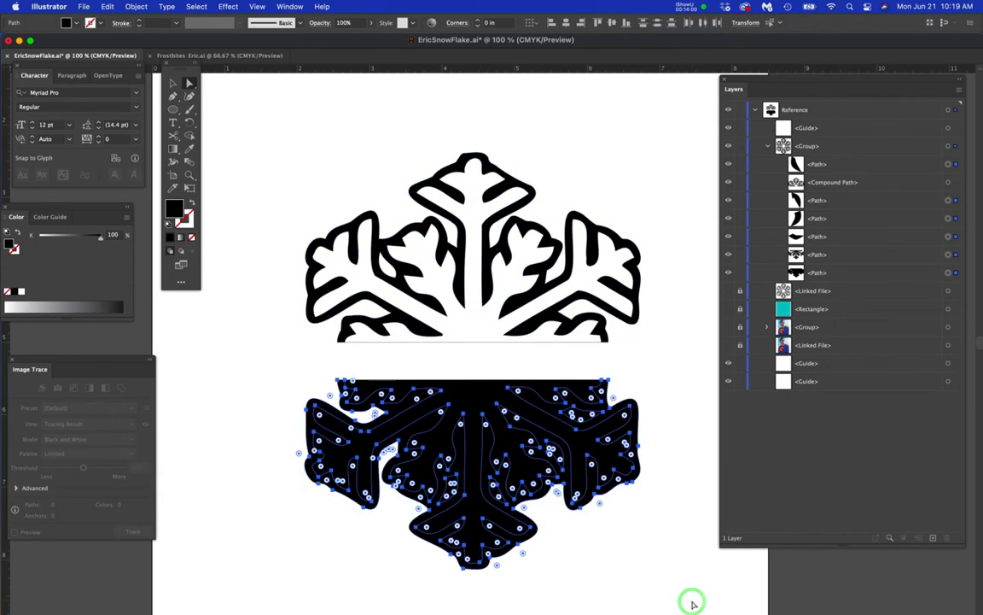
key(super+8)
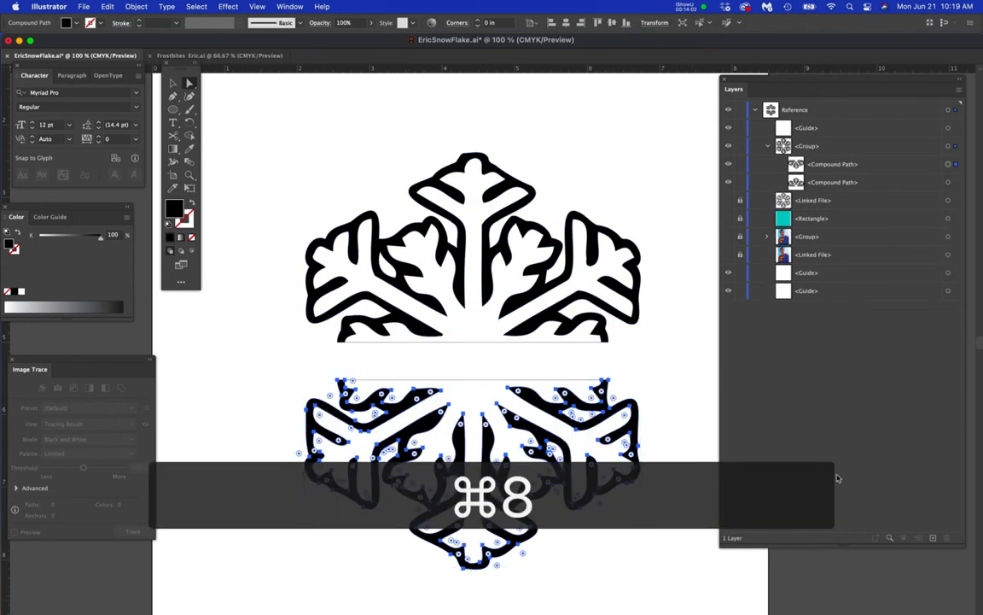
click(885, 163)
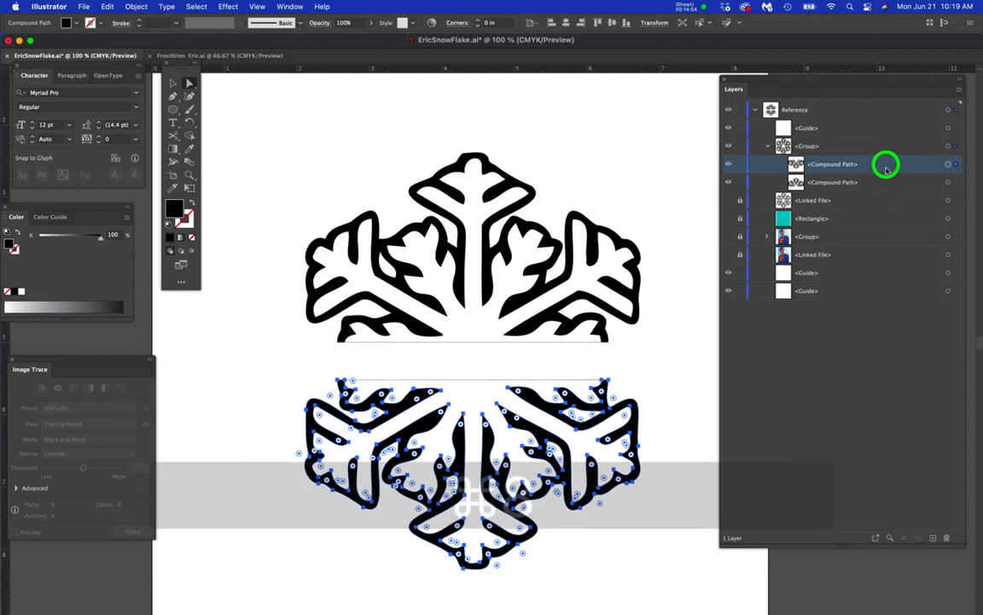
Deselect the lower half's compound path and directly select the teardrop-shaped cut-out in the left part of the snowflake's upper half.
click(885, 182)
click(884, 163)
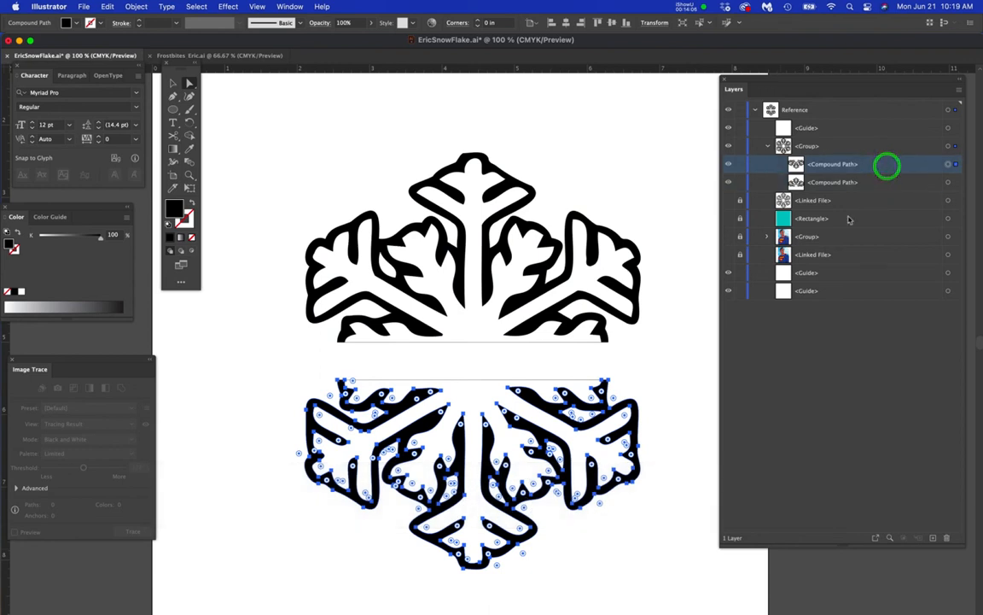
click(263, 447)
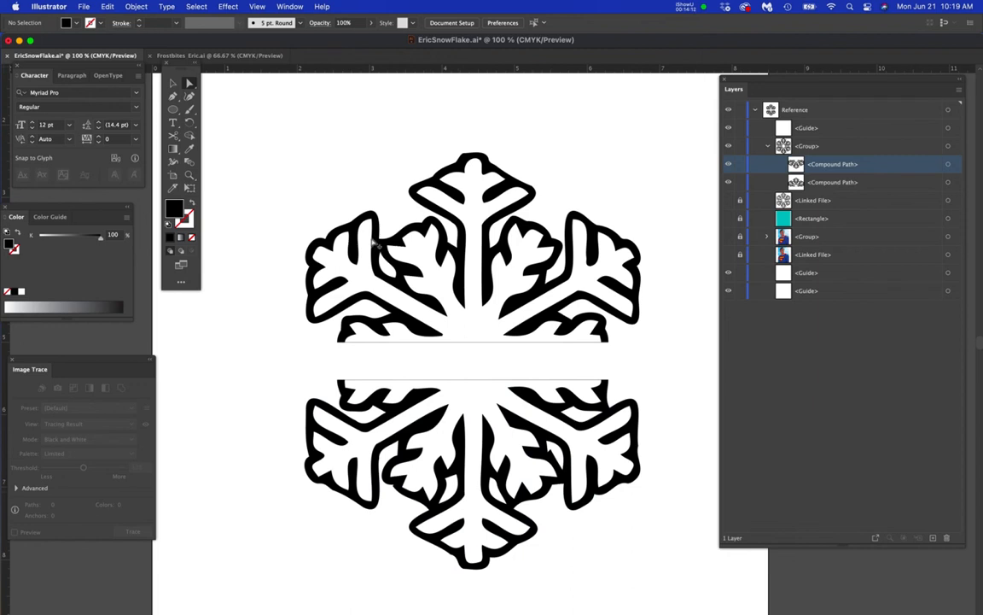
scroll(372, 243, up, 5)
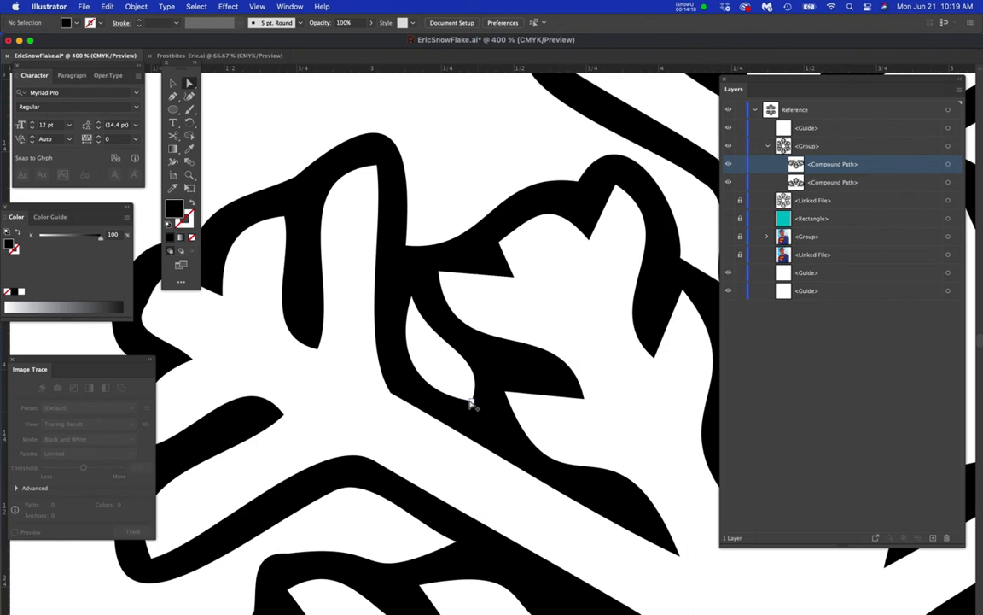
click(472, 401)
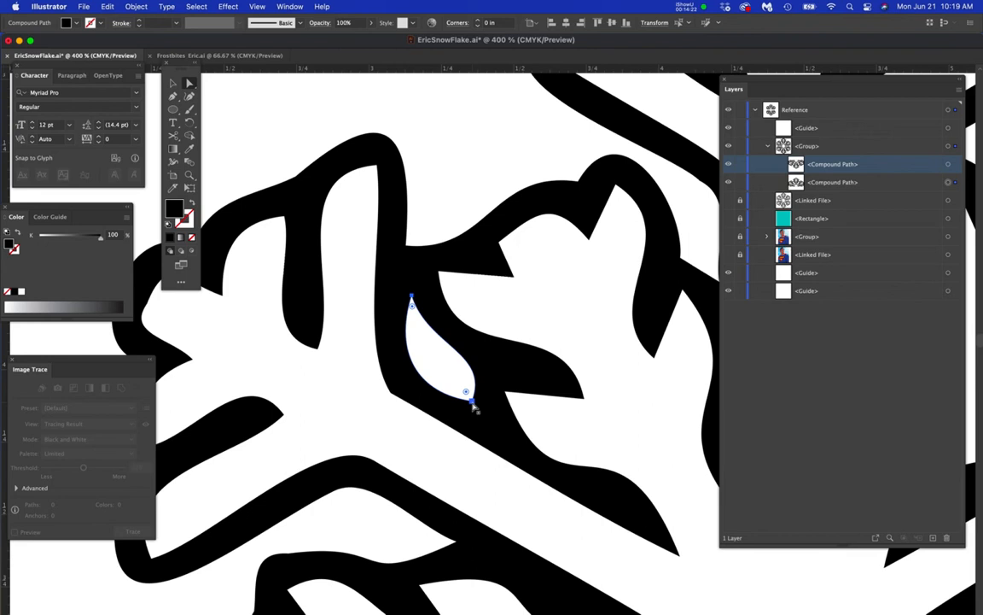
Try to move the lower anchor point of the teardrop-shaped cut-out and undo the change.
click(475, 408)
mouse_move(475, 412)
mouse_down()
mouse_move(473, 399)
mouse_move(470, 406)
mouse_move(516, 391)
mouse_move(619, 412)
mouse_move(676, 453)
mouse_move(653, 419)
mouse_move(500, 387)
mouse_move(472, 402)
mouse_up()
key(super+z)
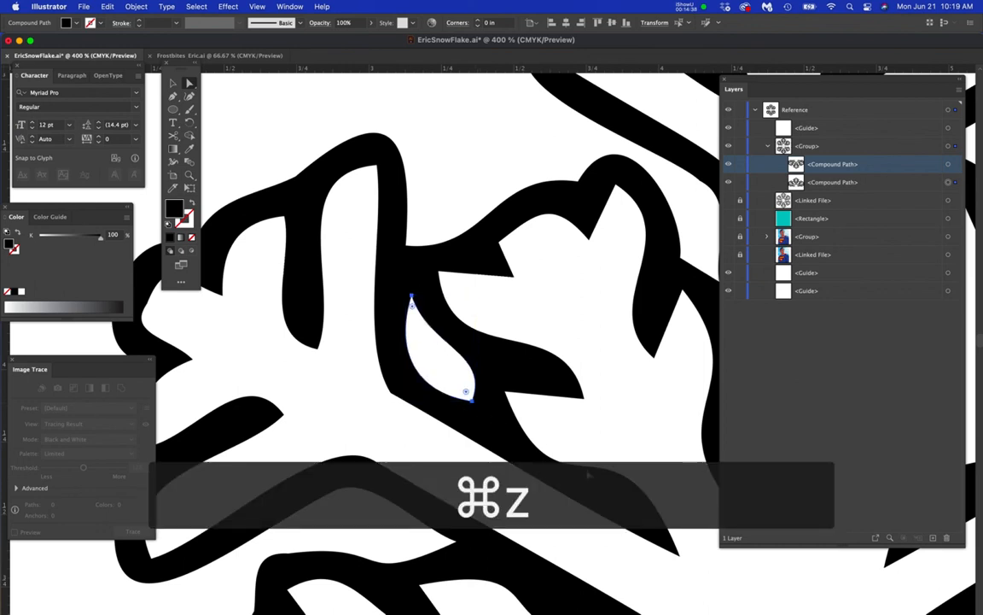
Swap the fill and stroke of the upper half's compound path to give it no fill and a black stroke, and deselect it.
scroll(588, 474, down, 4)
drag(625, 526, 459, 375)
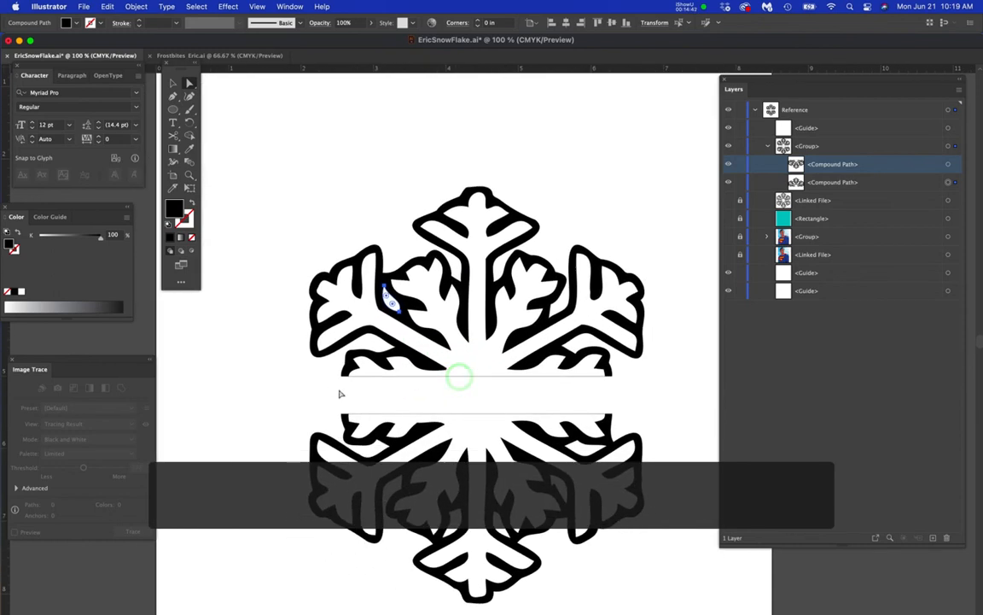
scroll(388, 408, up, 2)
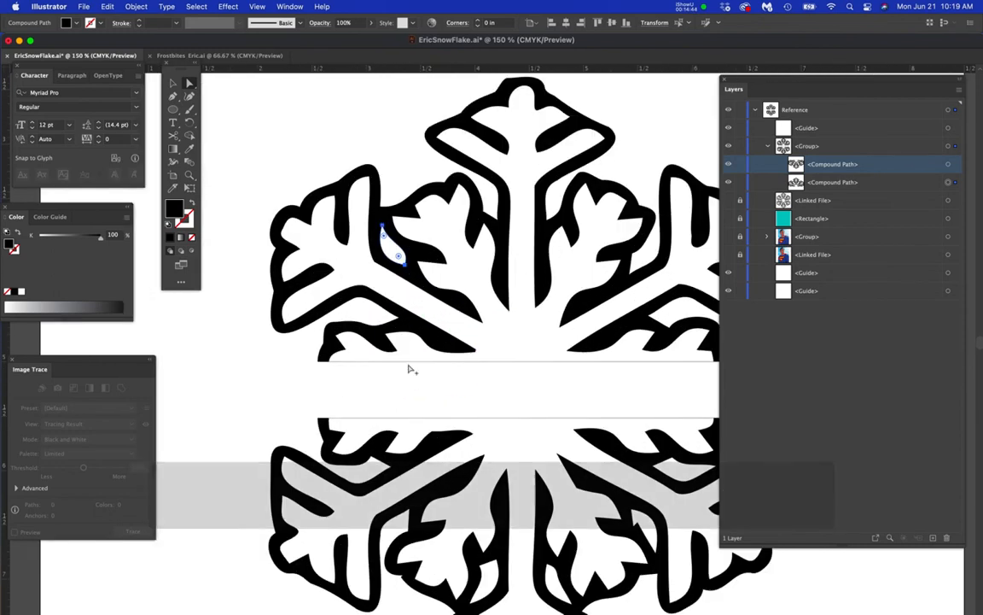
drag(573, 382, 534, 373)
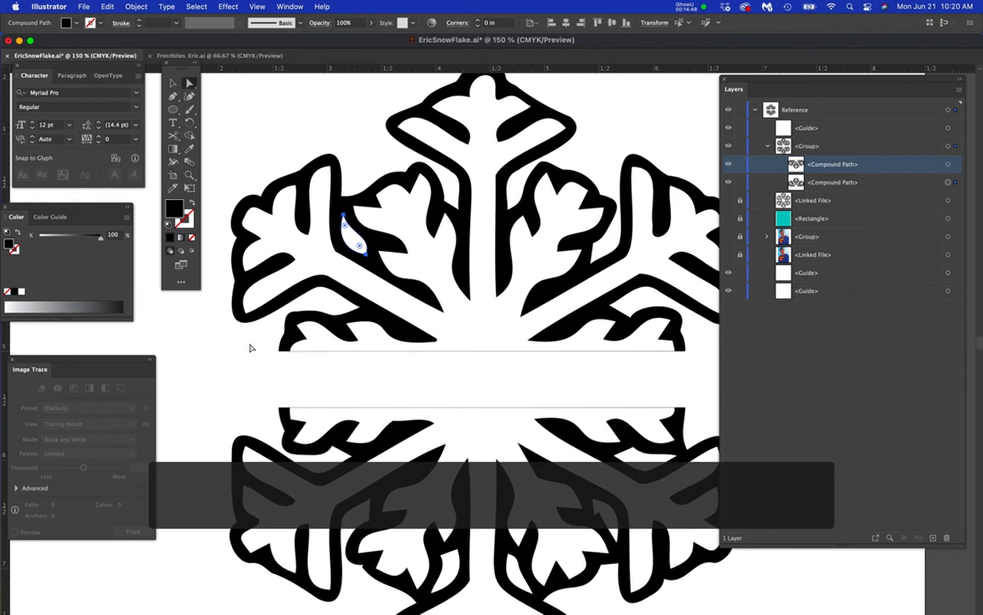
scroll(251, 347, up, 6)
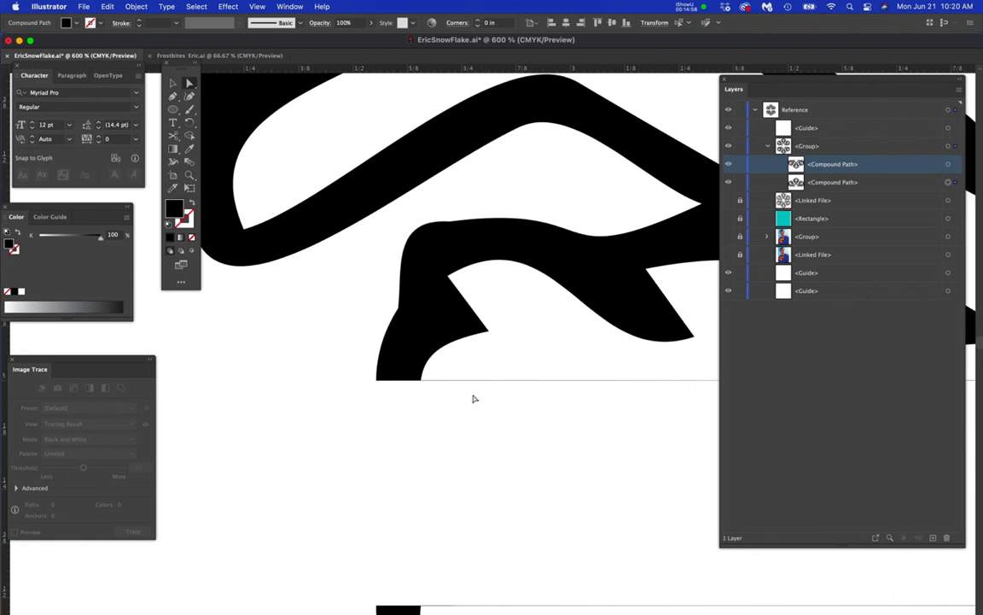
drag(469, 412, 380, 417)
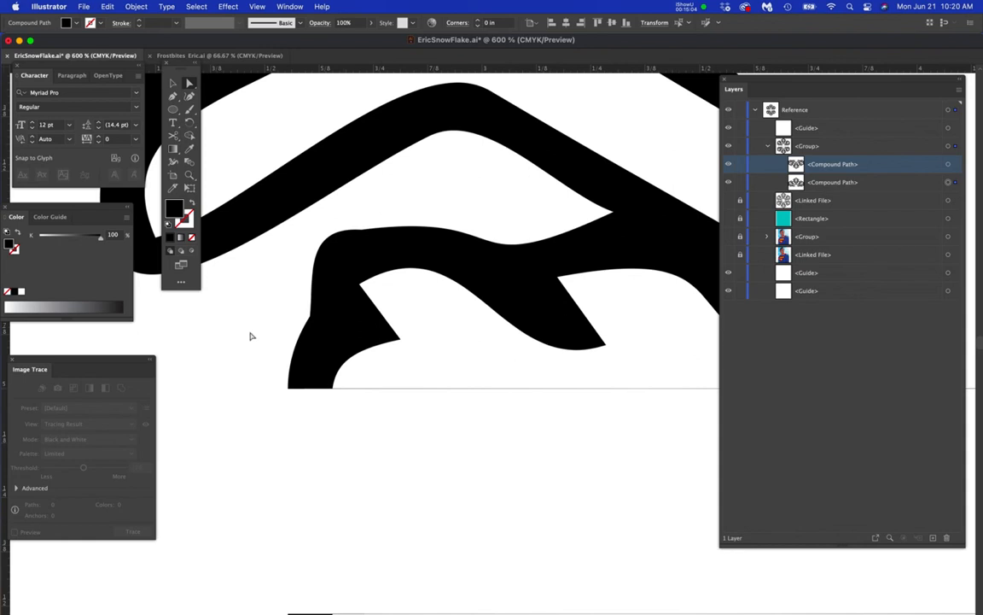
click(191, 202)
click(307, 418)
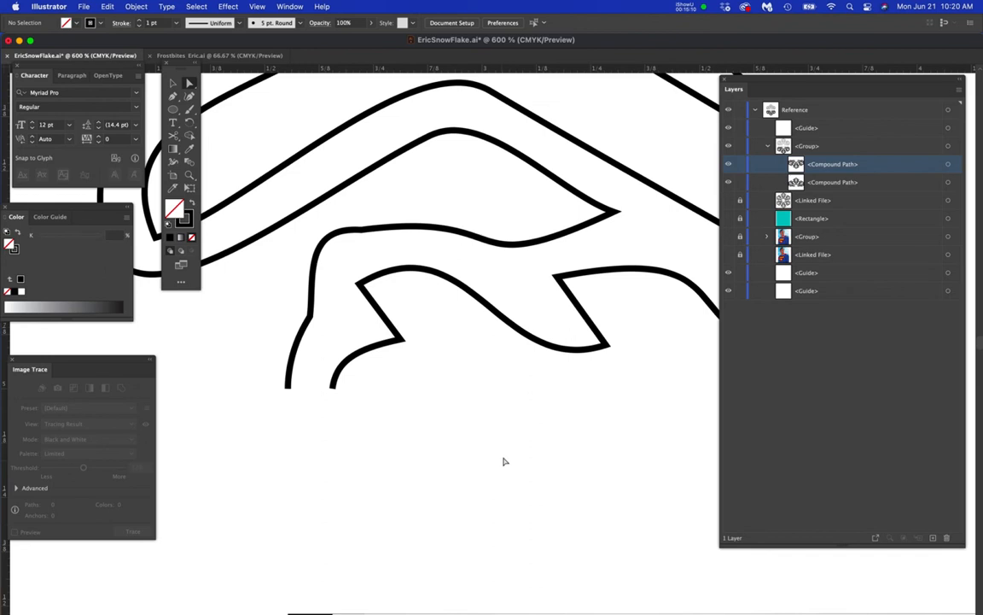
Join the two open endpoints at the left end of the upper half's cut edge with the Pen tool.
scroll(504, 462, down, 2)
drag(505, 461, 262, 466)
drag(635, 512, 280, 491)
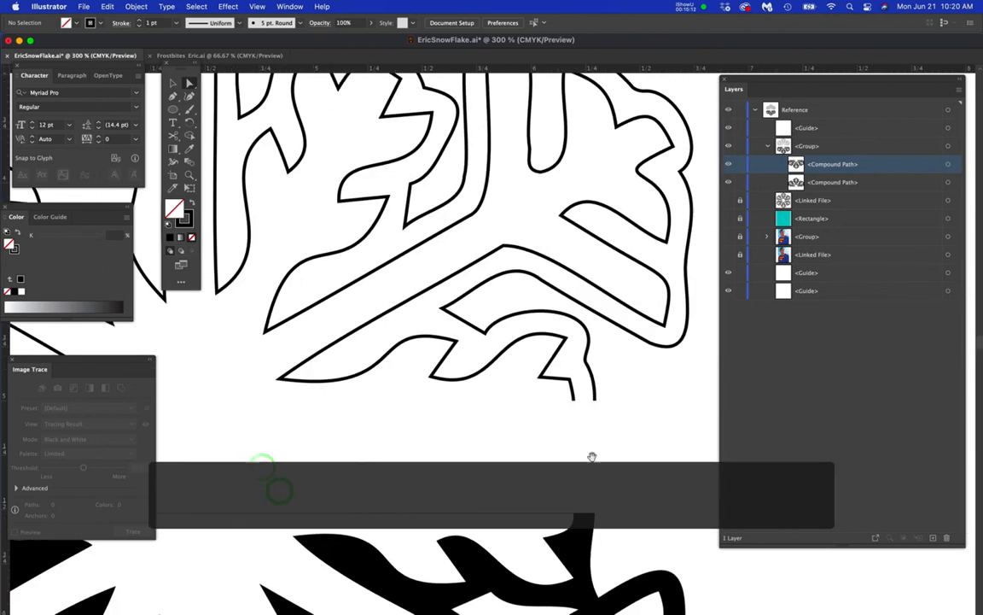
drag(614, 453, 514, 438)
drag(575, 449, 476, 404)
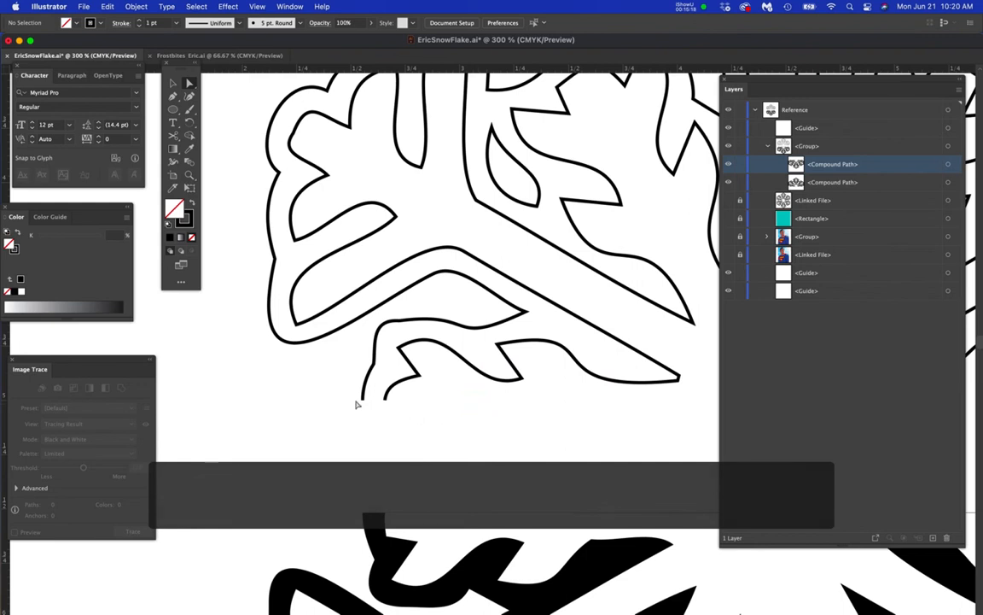
scroll(358, 405, up, 2)
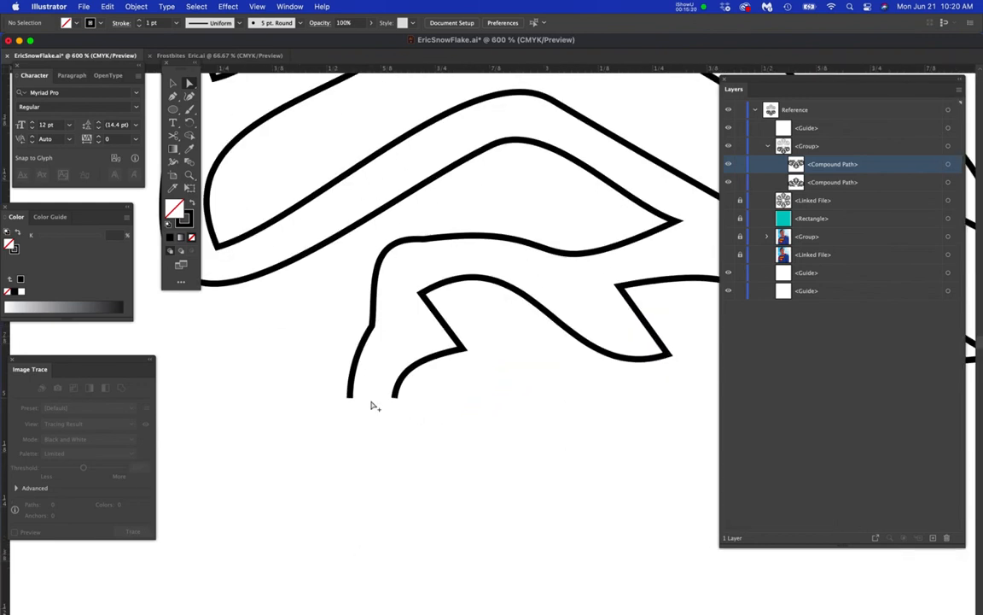
scroll(373, 405, up, 1)
key(p)
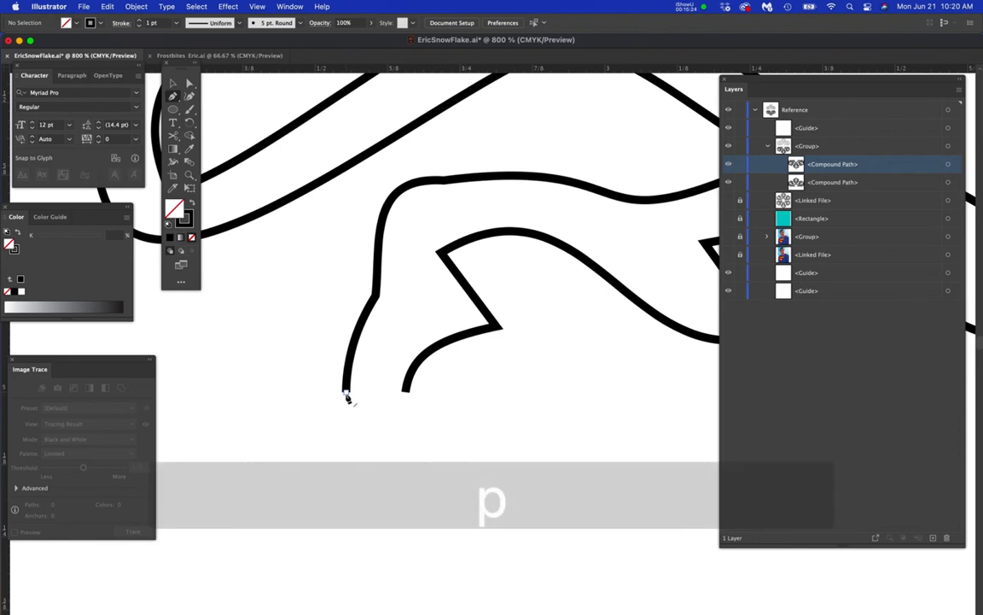
scroll(347, 398, up, 1)
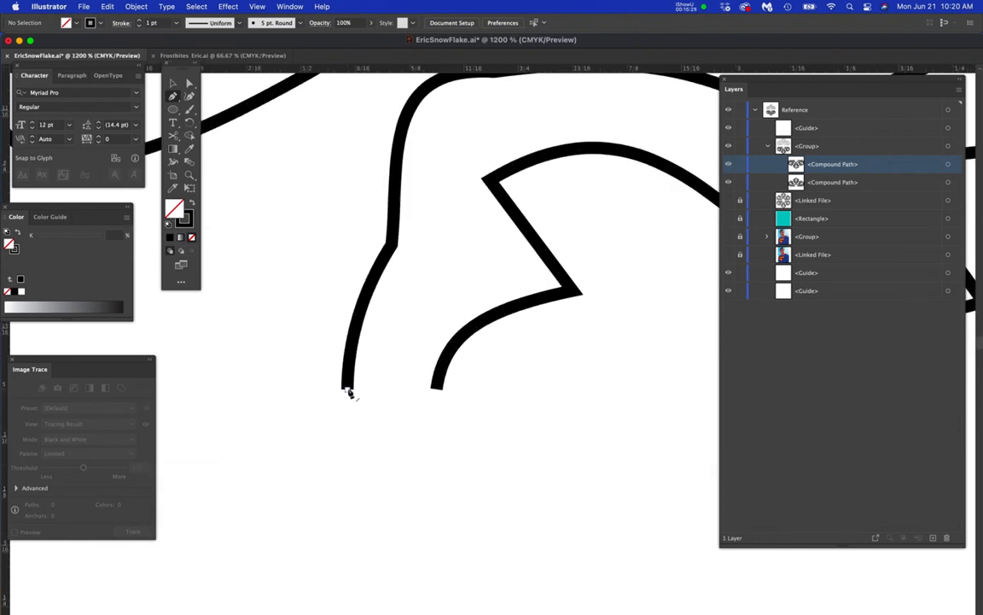
click(346, 391)
click(436, 390)
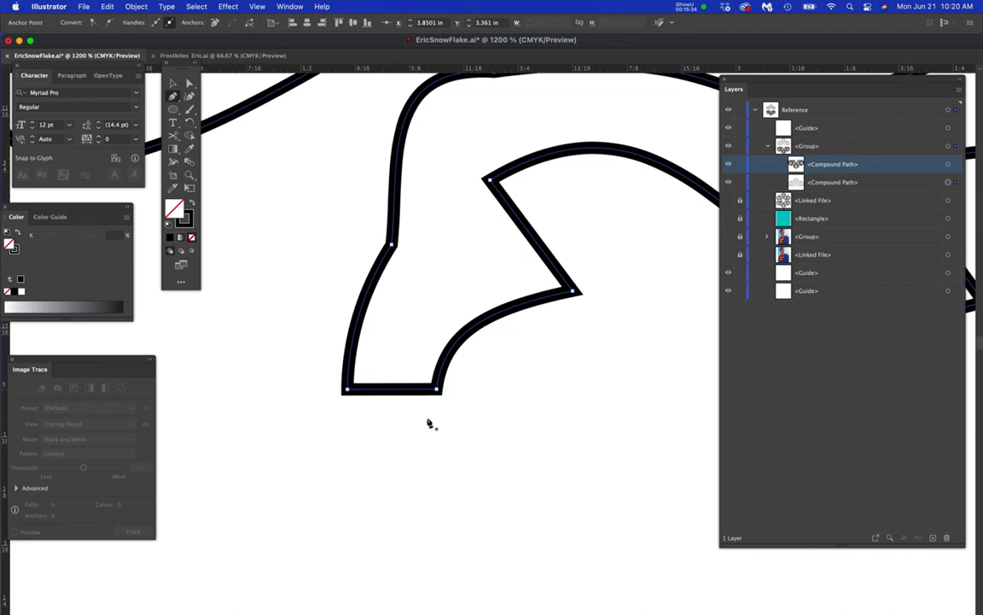
Join the two open endpoints at the right end of the upper half's cut edge with the Pen tool.
scroll(430, 423, down, 3)
drag(564, 448, 292, 428)
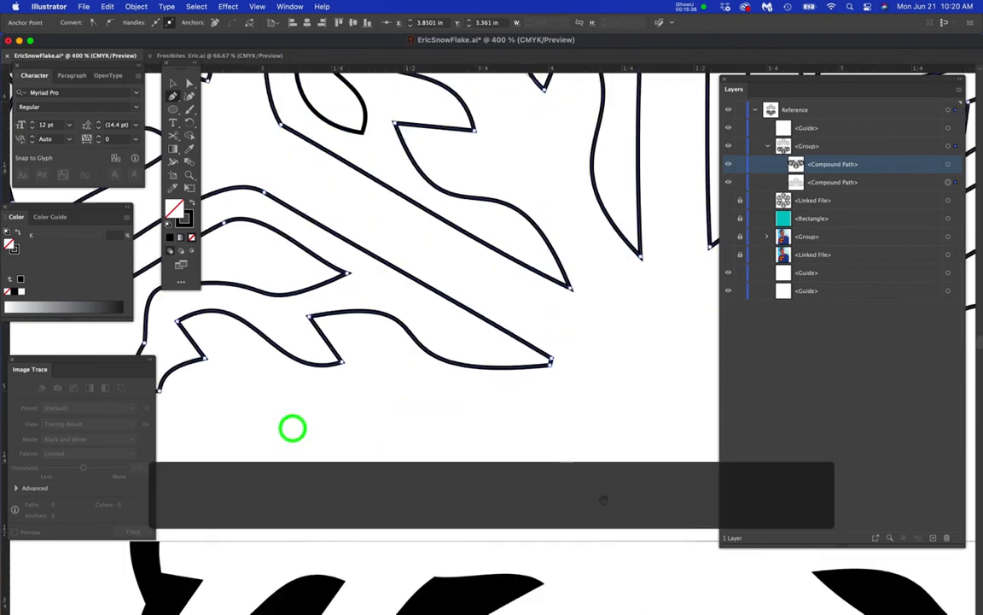
drag(603, 499, 255, 478)
drag(351, 504, 237, 472)
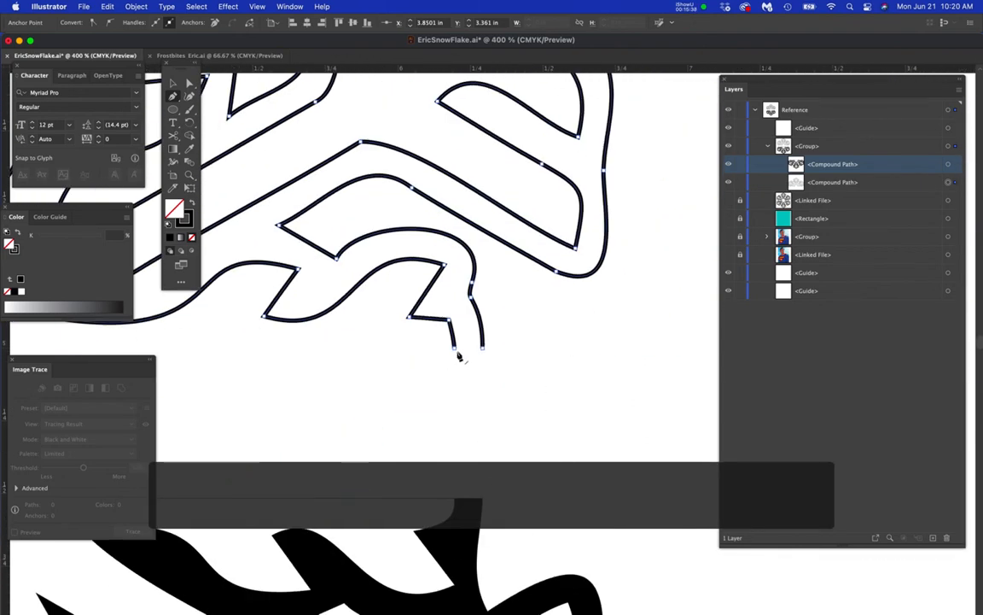
click(453, 347)
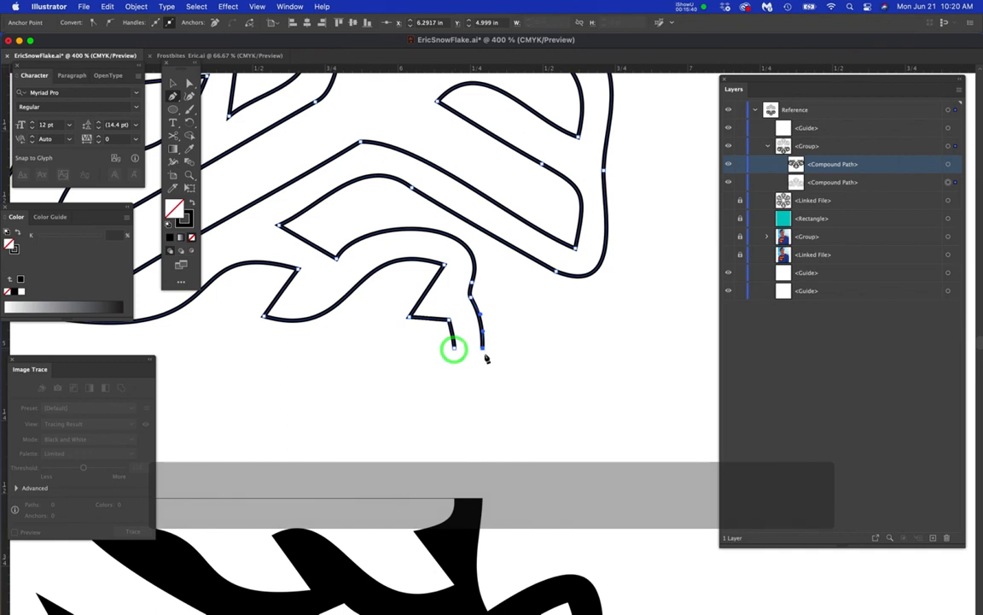
click(482, 349)
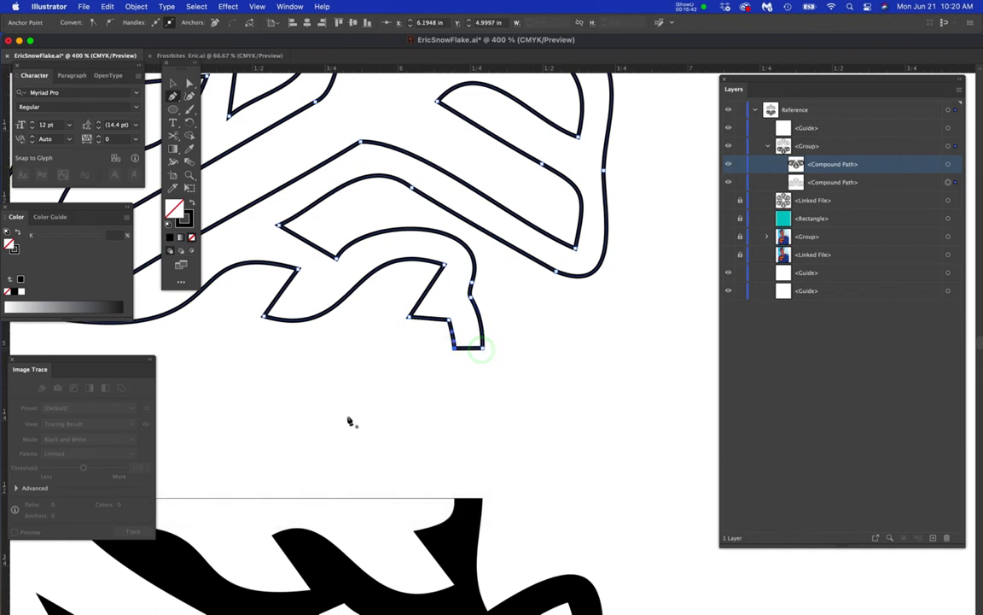
Join the two open endpoints at the left end of the lower half's cut edge with the Pen tool.
key(super+minus)
key(super+minus)
key(super+minus)
drag(621, 465, 590, 295)
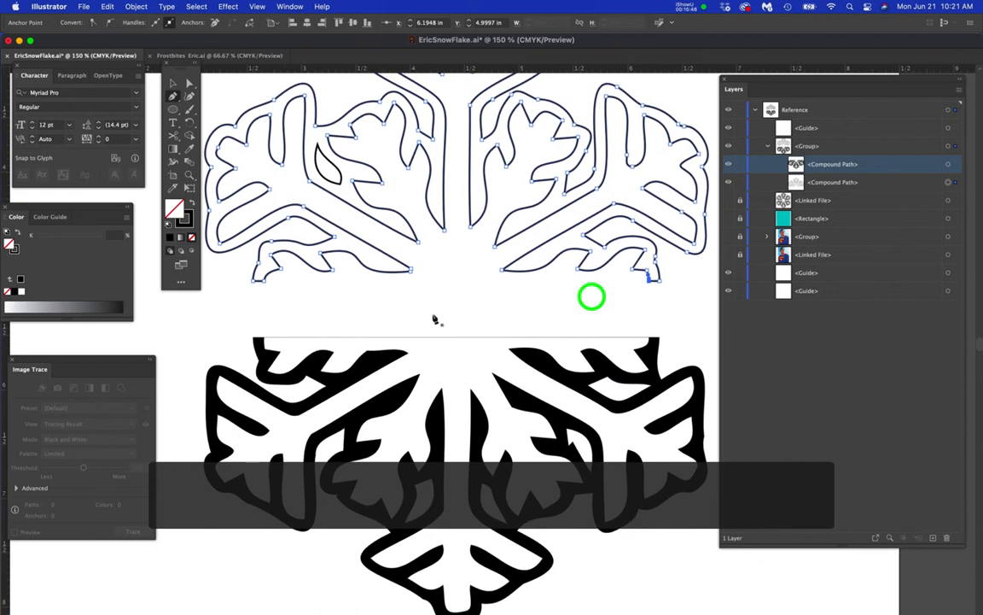
scroll(241, 345, up, 3)
click(278, 335)
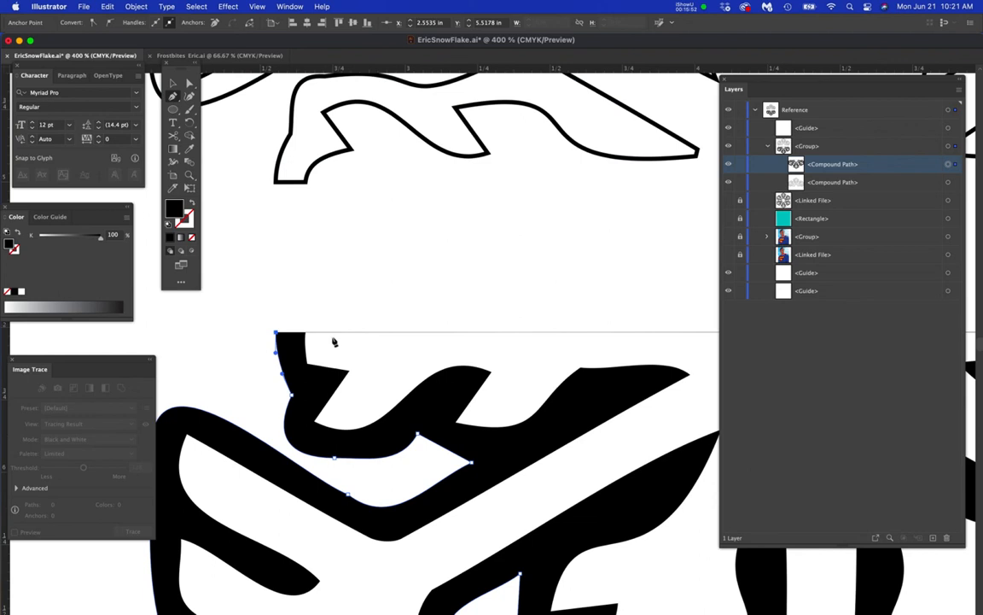
click(306, 334)
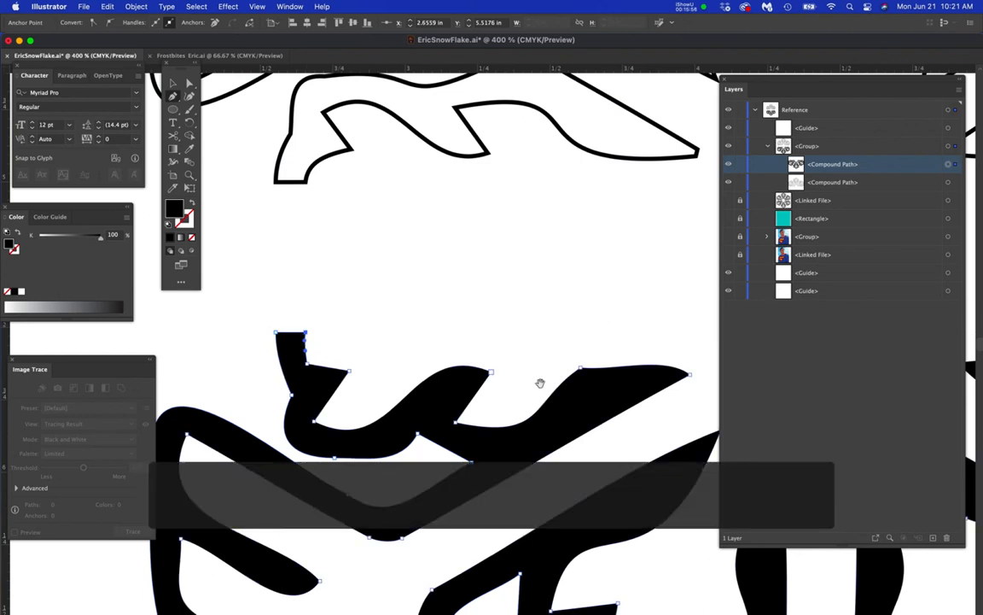
Join the two open endpoints at the right end of the lower half's cut edge with the Pen tool.
drag(552, 382, 238, 373)
drag(581, 411, 282, 406)
drag(517, 434, 219, 414)
drag(404, 449, 398, 455)
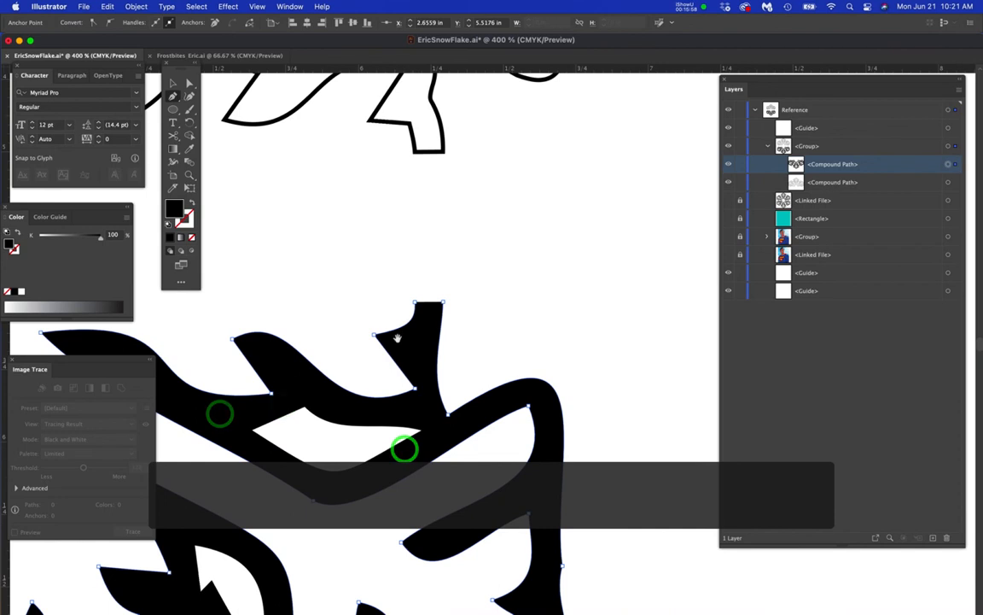
click(415, 304)
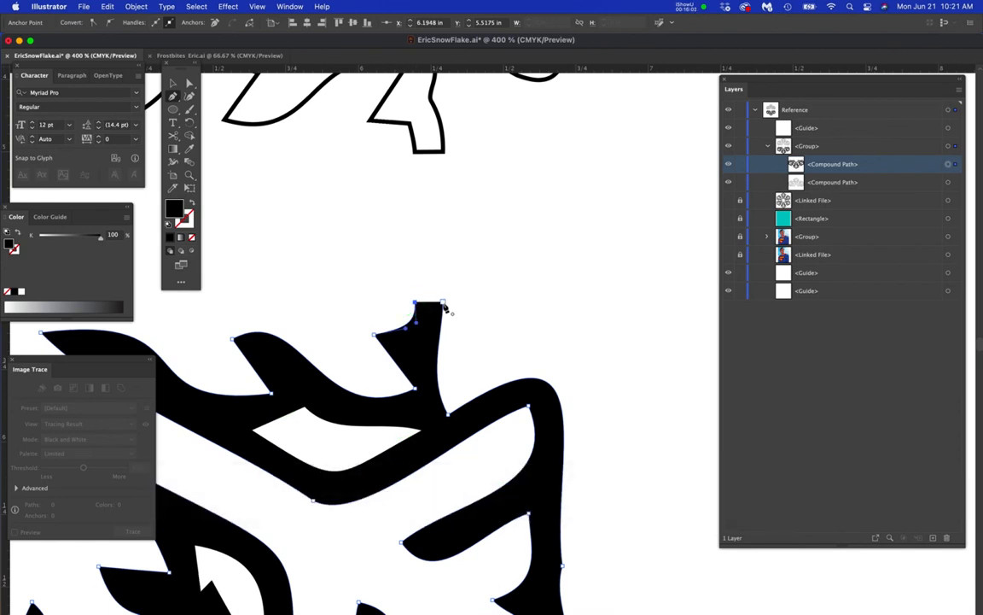
click(441, 304)
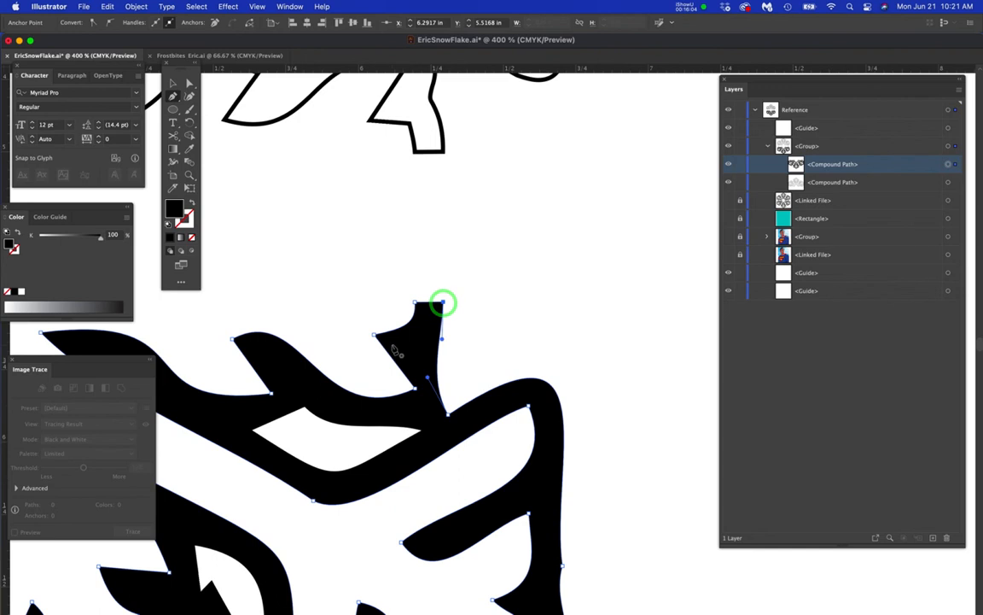
Select the entire upper half, swap its fill and stroke to give it a black fill and no stroke, and deselect it.
scroll(401, 345, down, 5)
scroll(398, 346, down, 4)
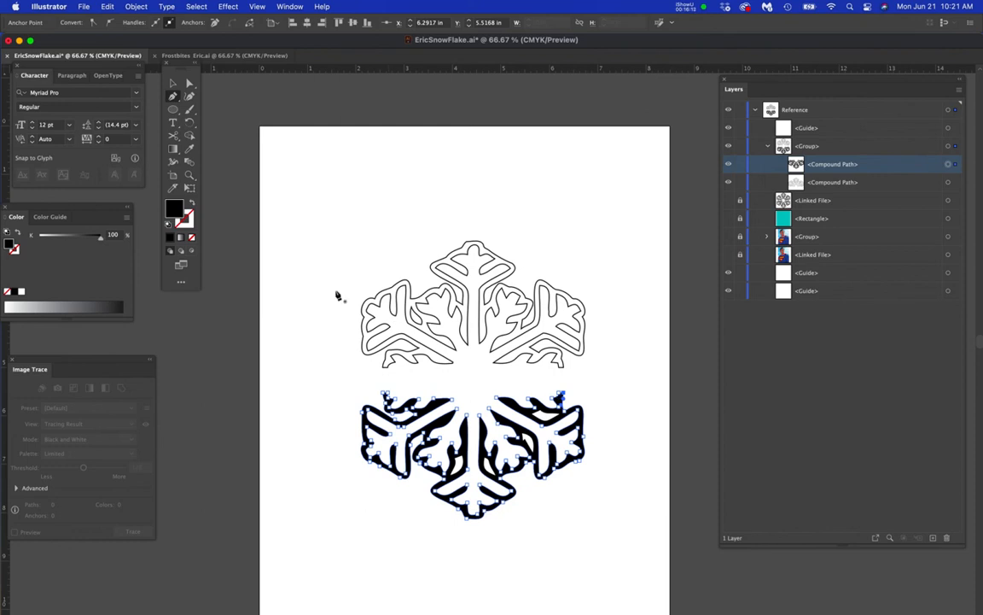
key(a)
drag(313, 207, 611, 378)
click(191, 202)
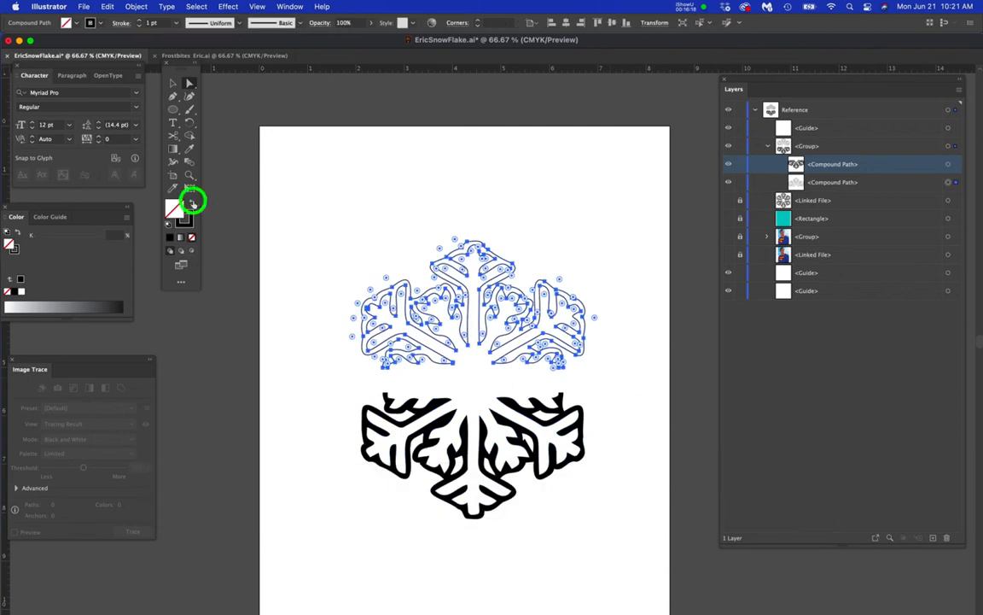
click(303, 339)
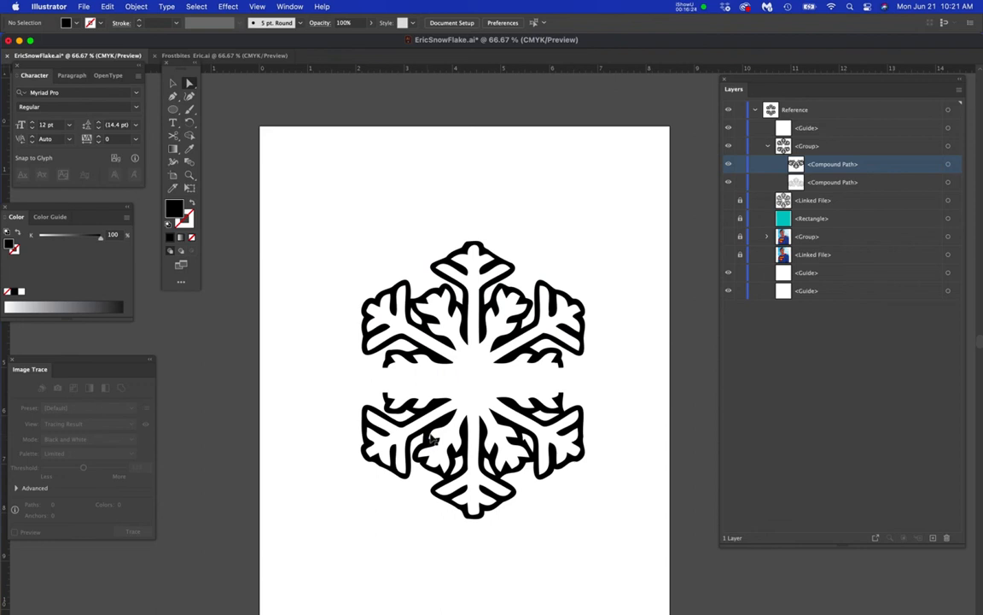
Paste the Frostbites text and place it in the gap between the snowflake's two halves.
key(super+v)
drag(493, 361, 483, 390)
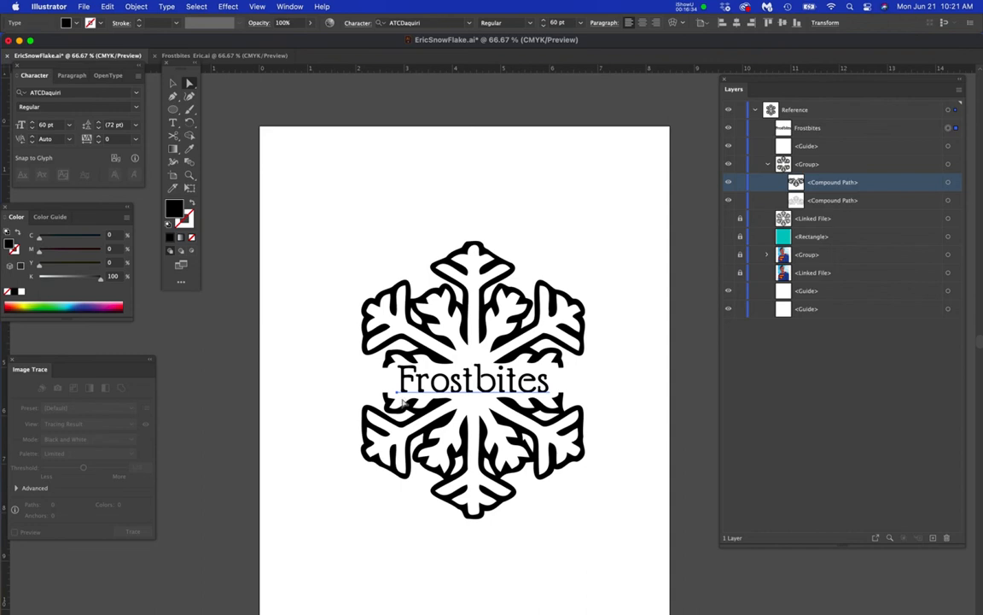
scroll(408, 407, up, 1)
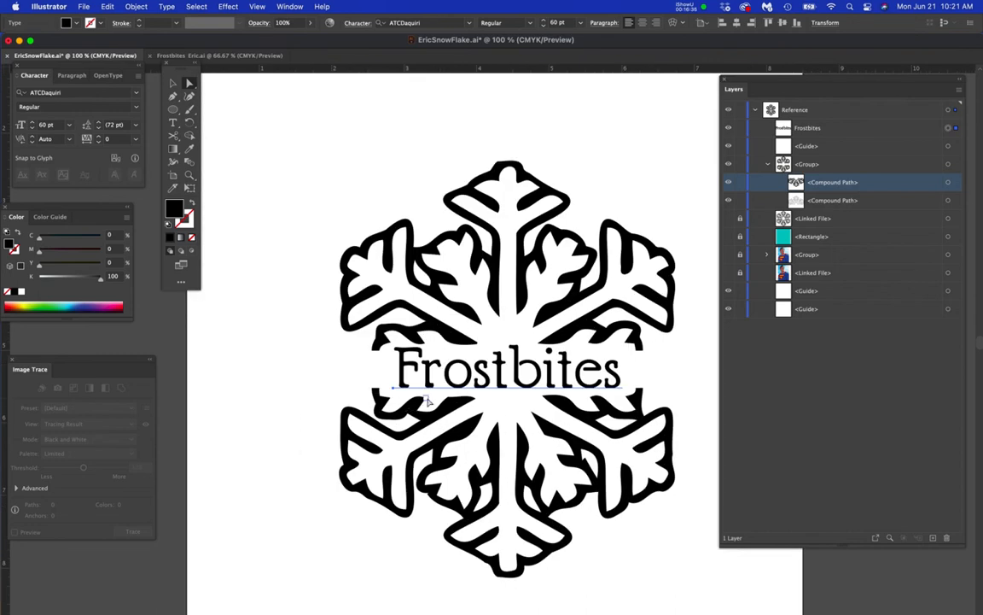
Try to enlarge the Frostbites text from its centre with the Free Transform tool and undo the scaling.
key(e)
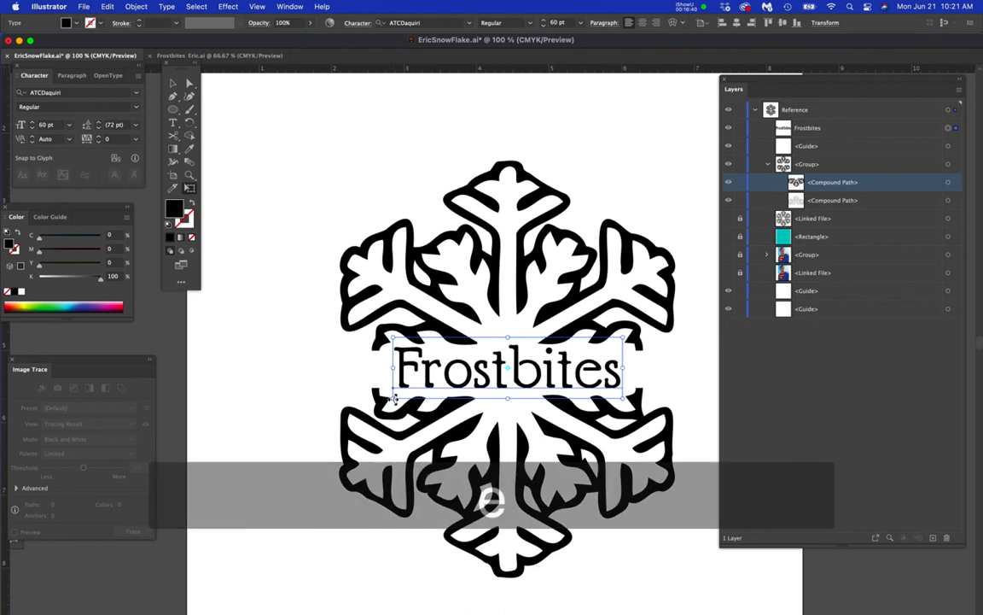
drag(392, 397, 380, 407)
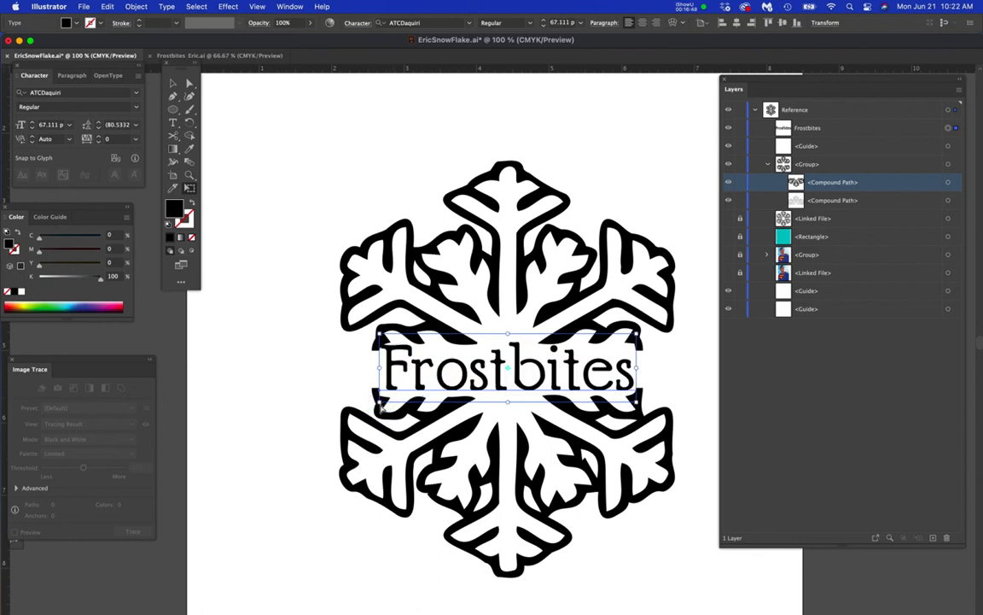
key(super+z)
click(391, 399)
drag(380, 407, 373, 409)
key(super+z)
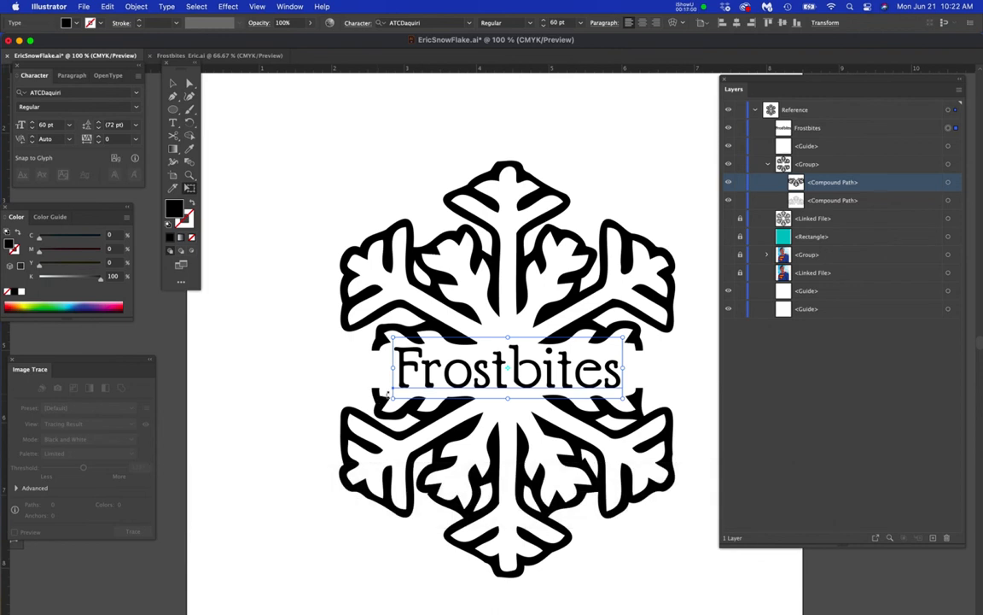
Scale the Frostbites text proportionally from its centre to about 88.6 pt, spanning the snowflake's width, and nudge it slightly right.
drag(393, 399, 337, 412)
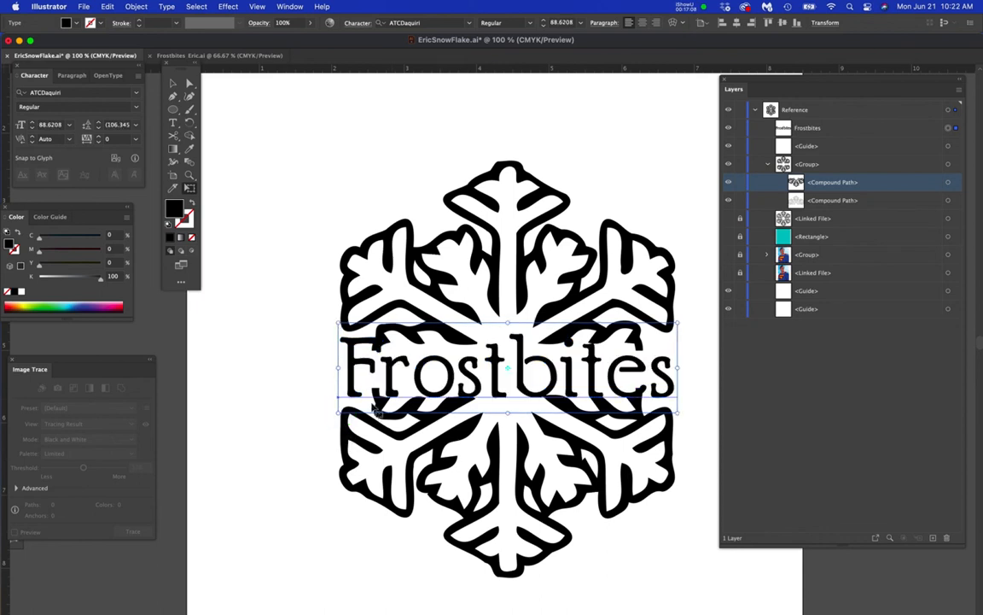
key(Right)
key(Right)
key(Right)
key(Right)
key(Right)
key(Right)
key(Right)
key(Right)
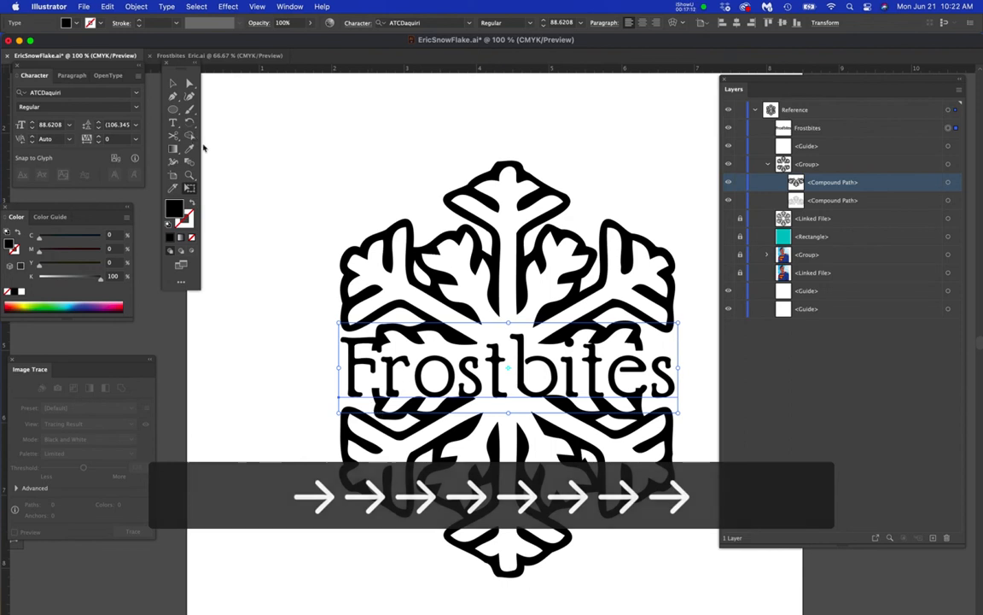
Select the upper and lower compound paths in turn to identify which snowflake half each one holds.
click(188, 82)
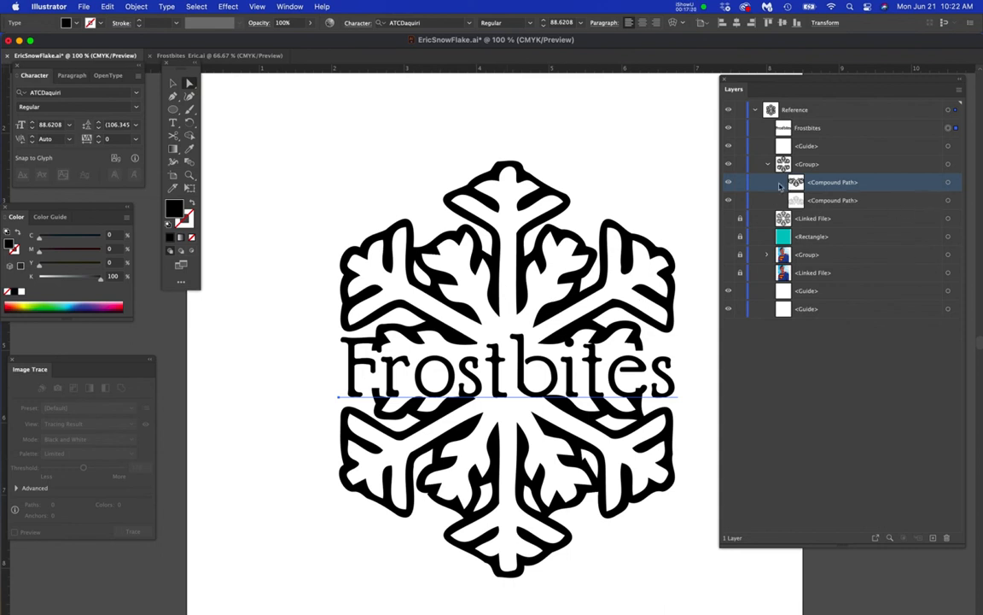
click(947, 200)
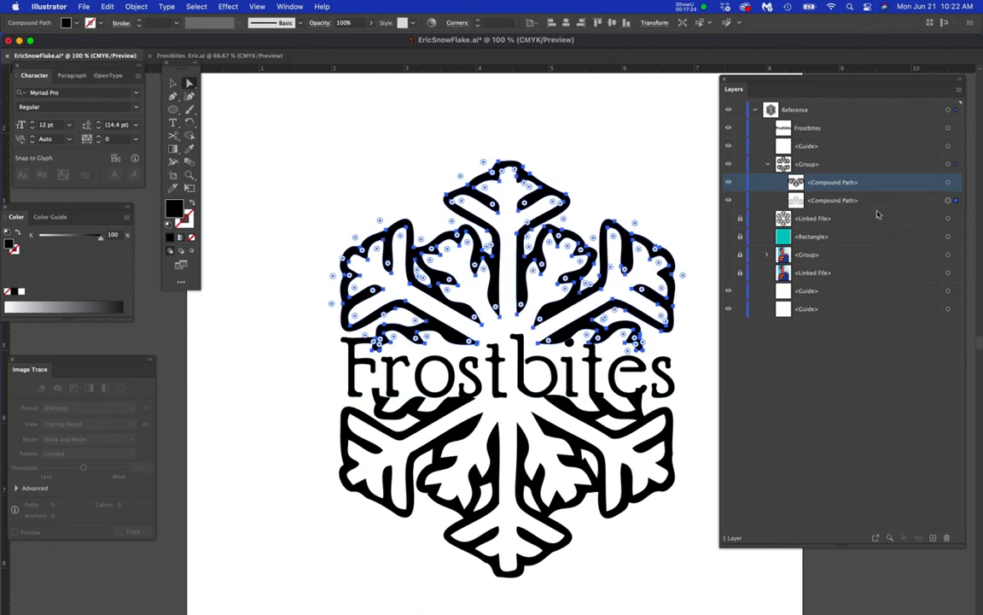
click(948, 182)
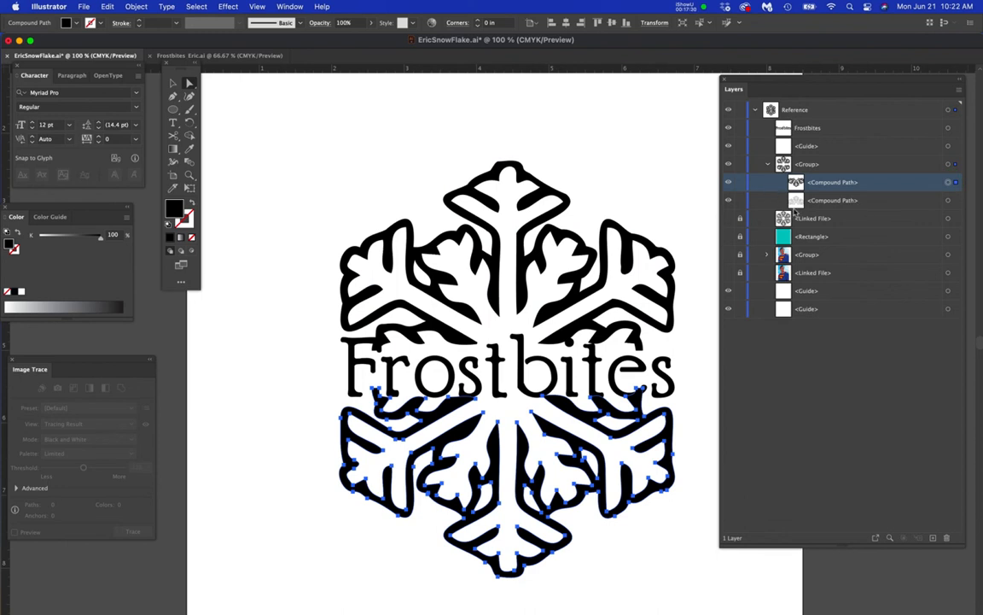
click(767, 165)
click(768, 165)
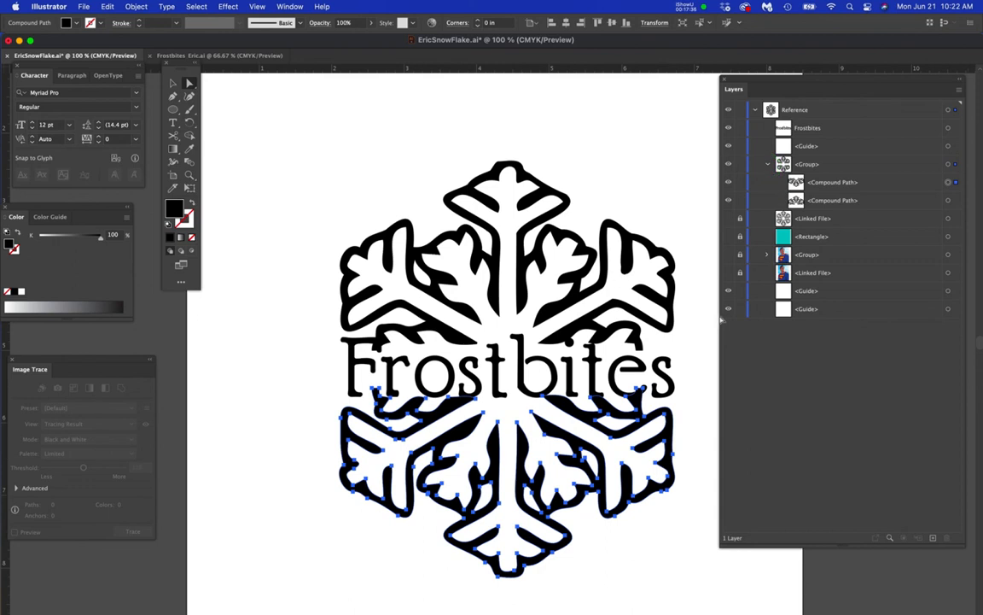
click(565, 410)
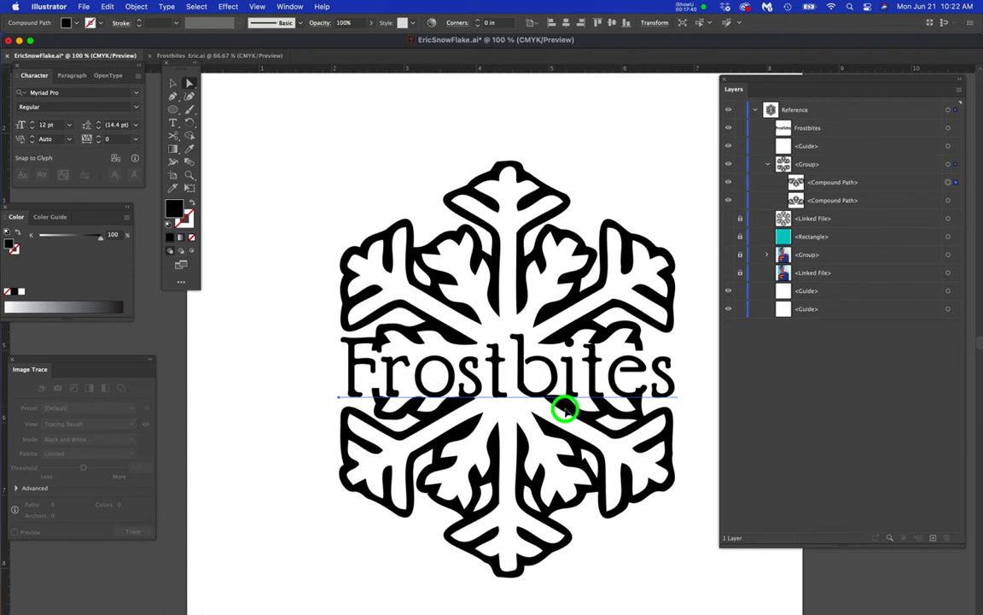
key(super+z)
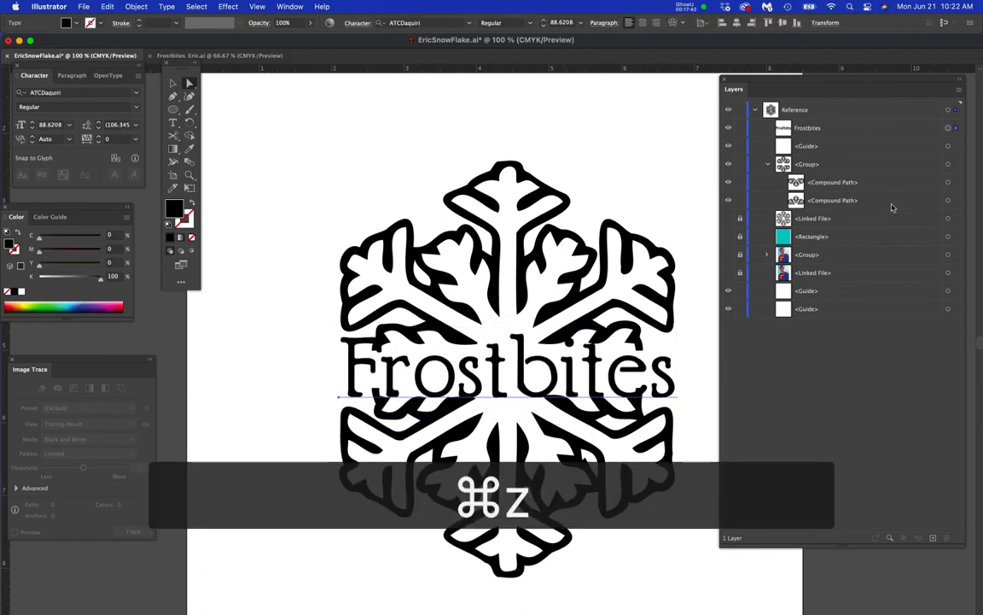
Move the snowflake's lower half down and its upper half up so both clear the enlarged Frostbites text.
click(948, 202)
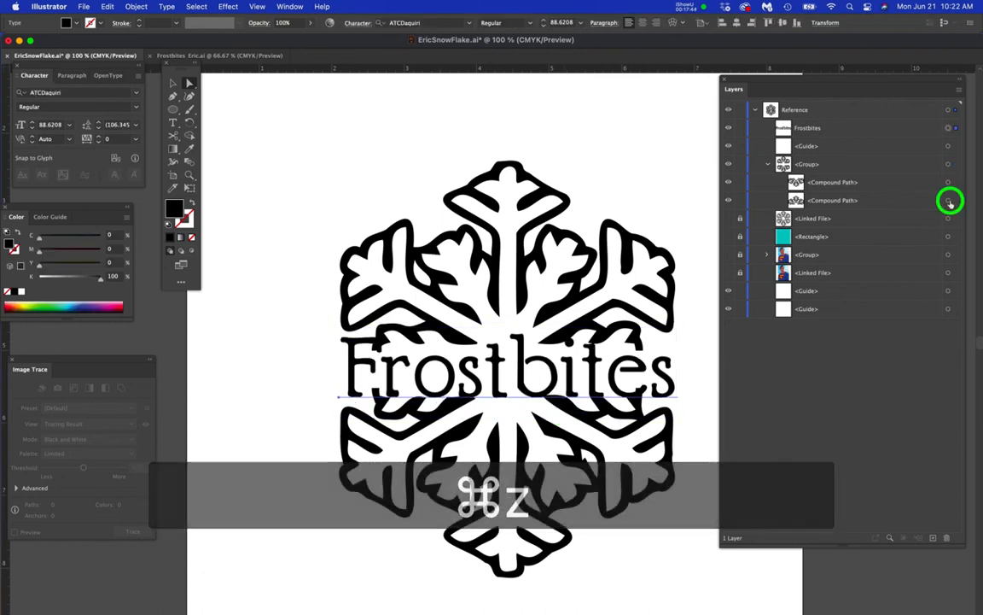
click(948, 183)
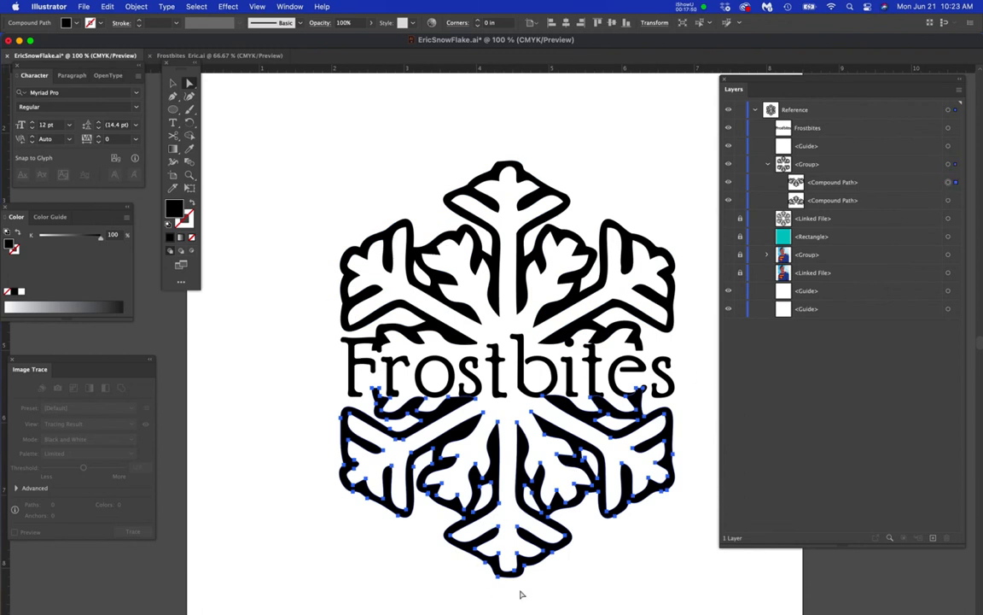
drag(304, 587, 697, 443)
drag(566, 438, 567, 448)
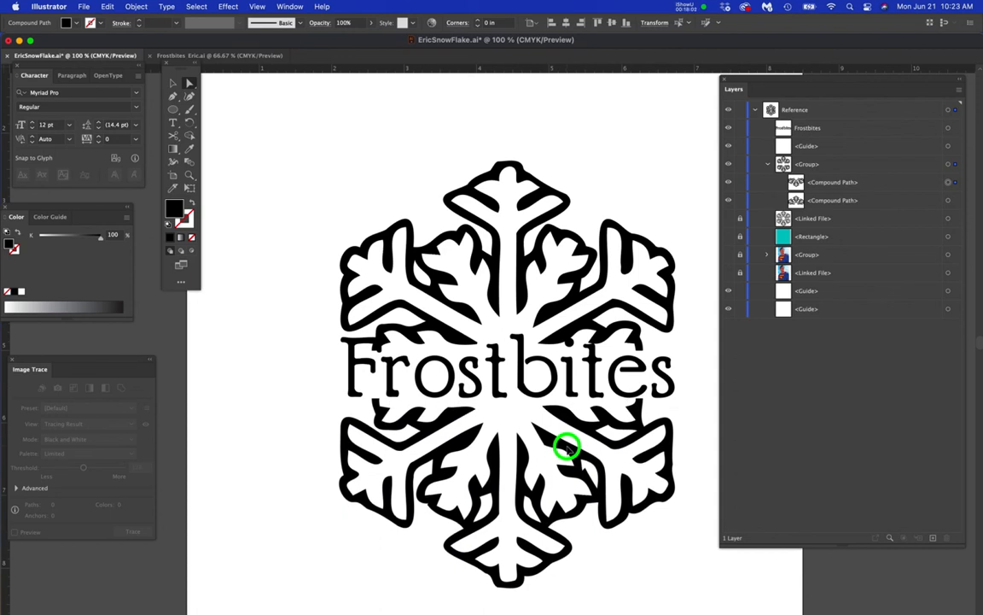
drag(567, 447, 565, 446)
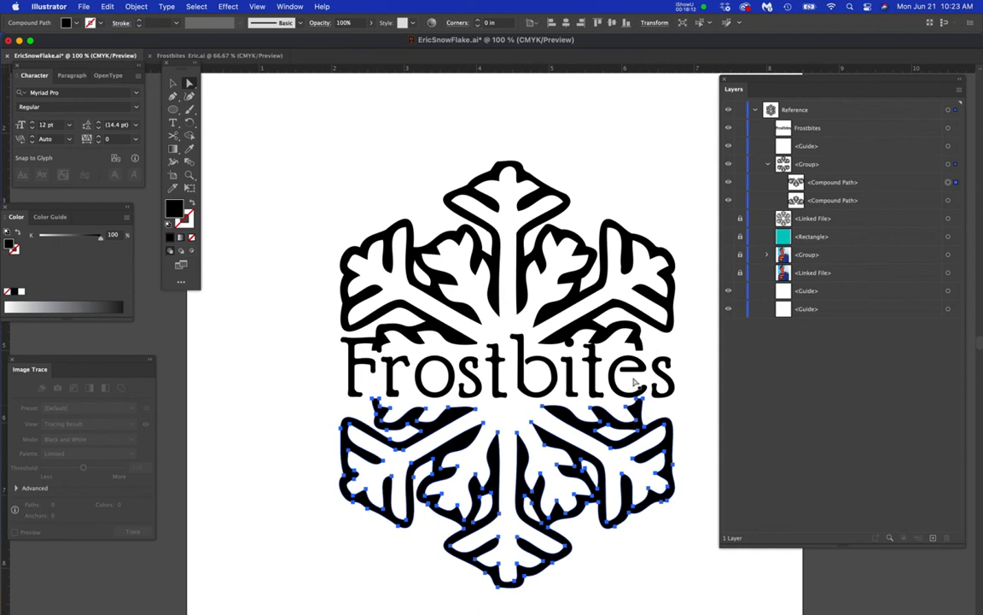
click(947, 201)
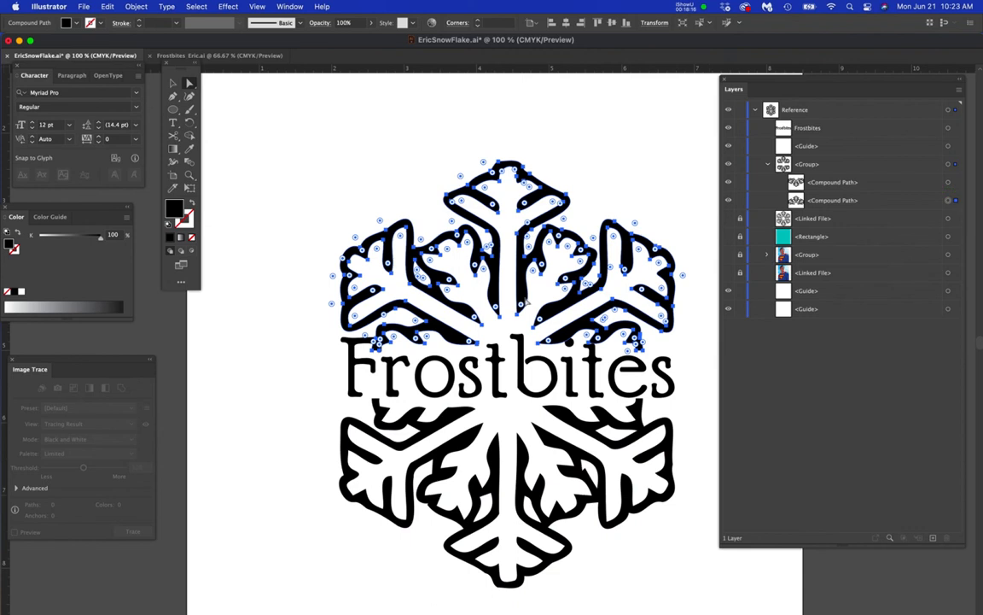
drag(521, 296, 518, 272)
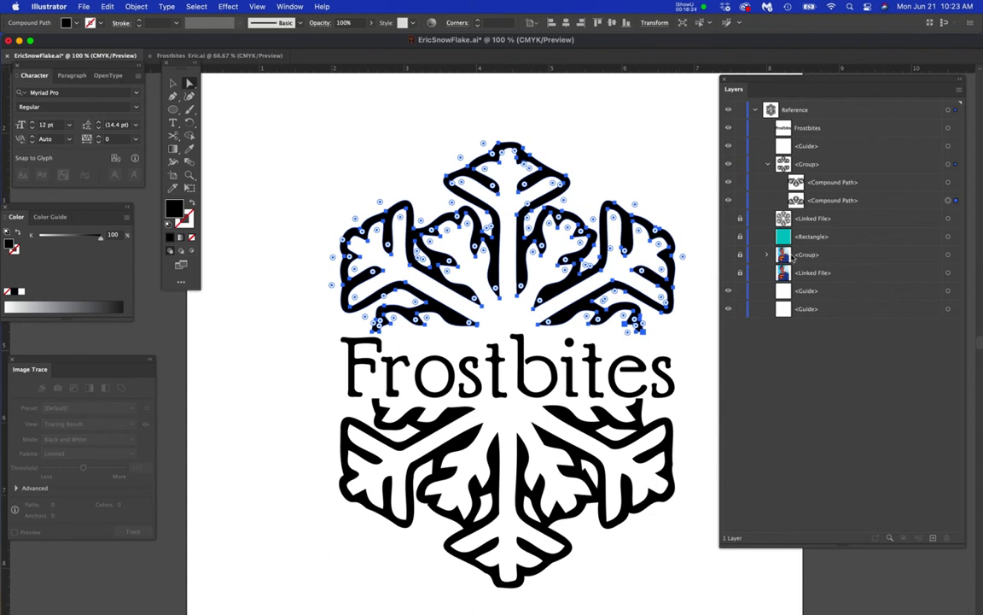
Set the kerning between the letters r and o in the Frostbites text to -20.
click(948, 127)
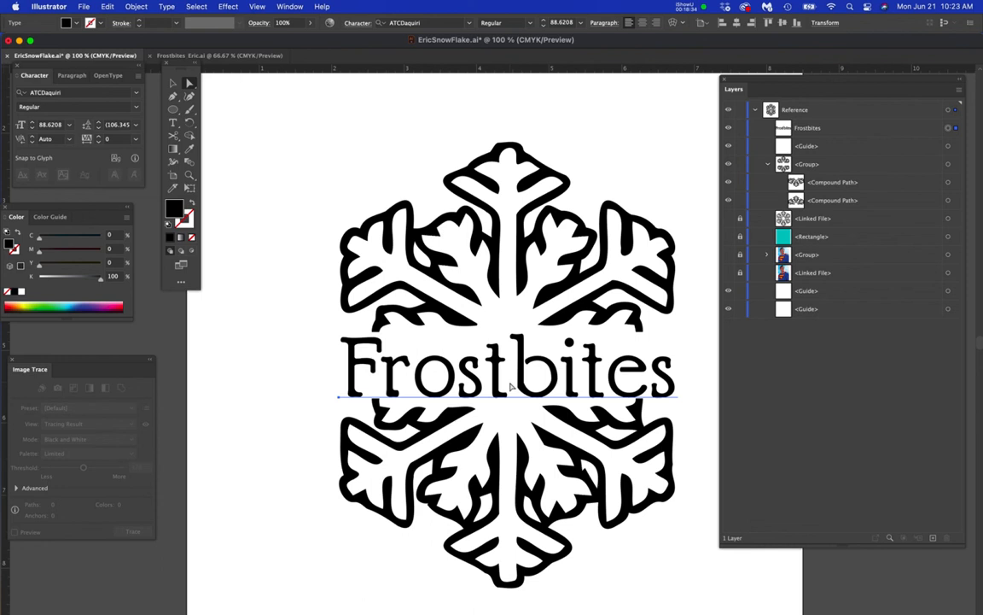
key(t)
click(412, 379)
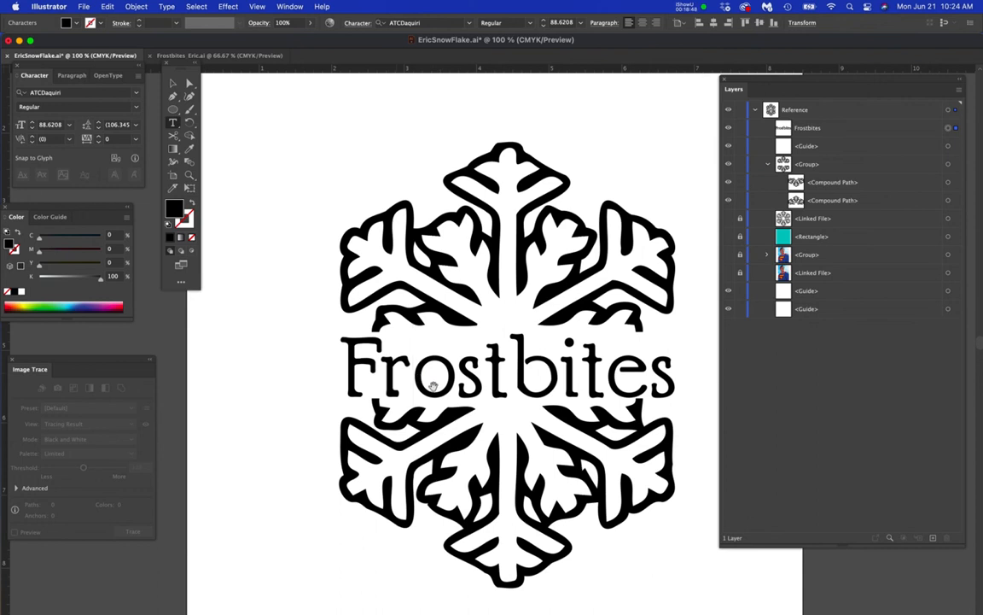
key(alt+Left)
key(alt+Left)
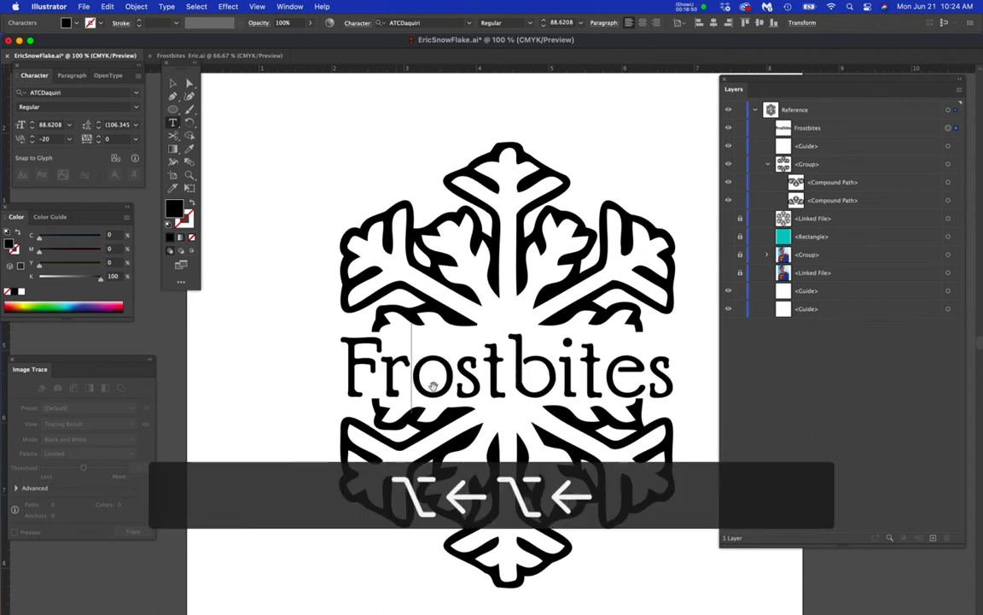
super+click(476, 397)
super+click(476, 396)
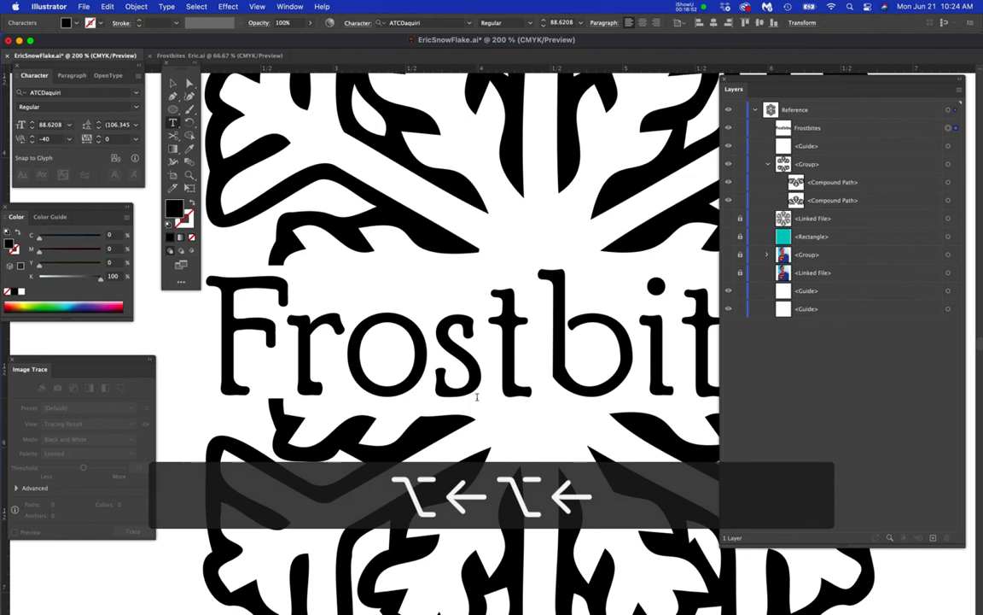
key(alt+Left)
key(alt+Left)
key(alt+Right)
key(alt+Right)
key(alt+Right)
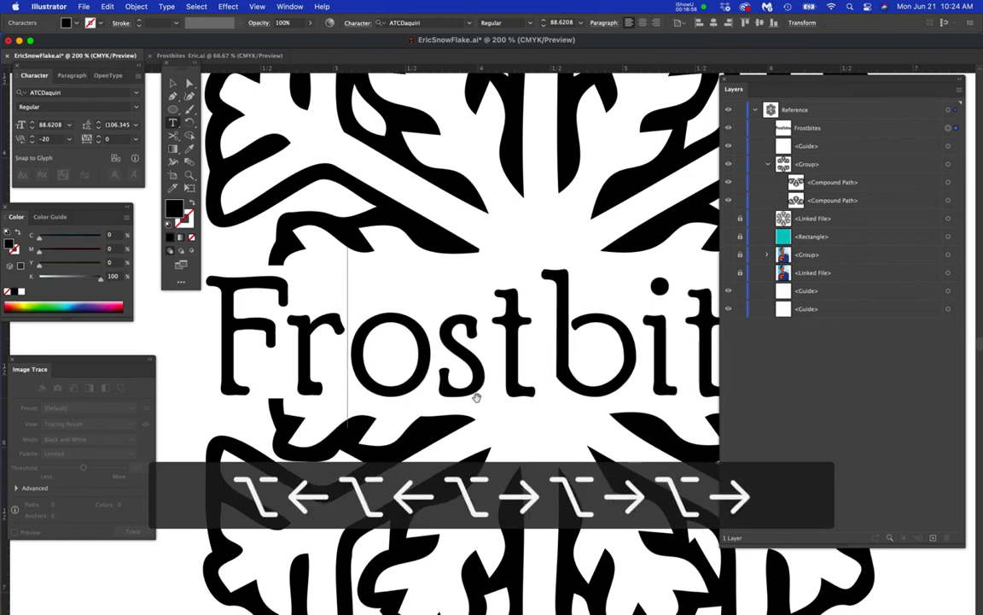
Set the kerning between the letters t and b in the Frostbites text to -40.
click(553, 352)
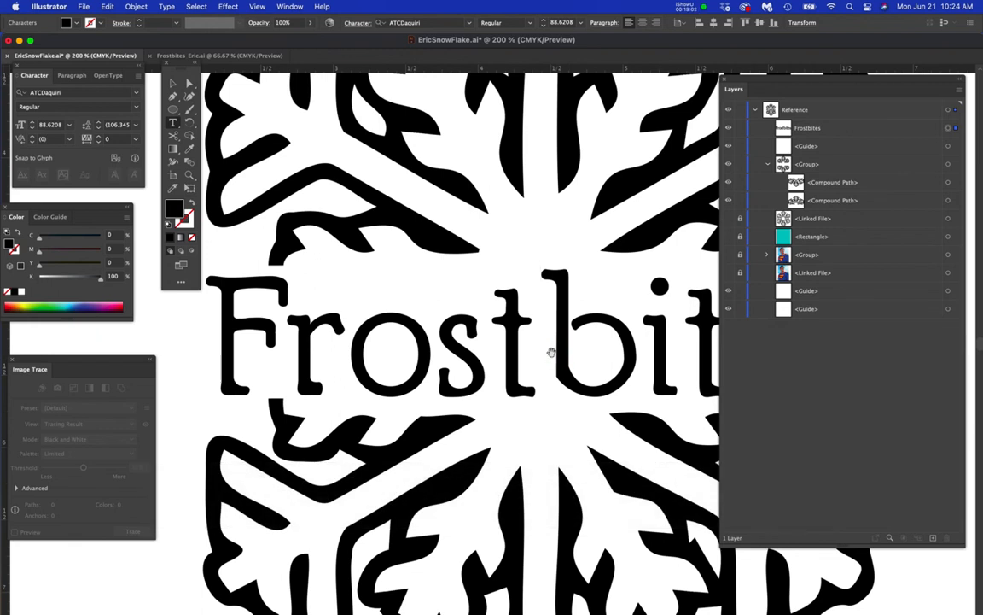
key(alt+Left)
key(alt+Left)
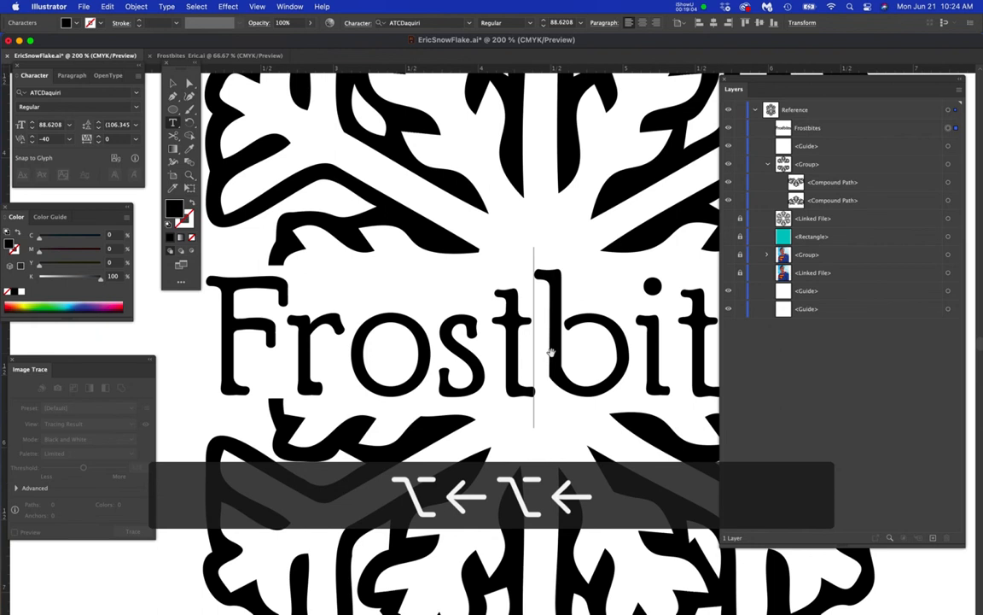
Set the kerning in Frostbites to -20 between i and t and to 0 between t and e.
scroll(561, 374, down, 1)
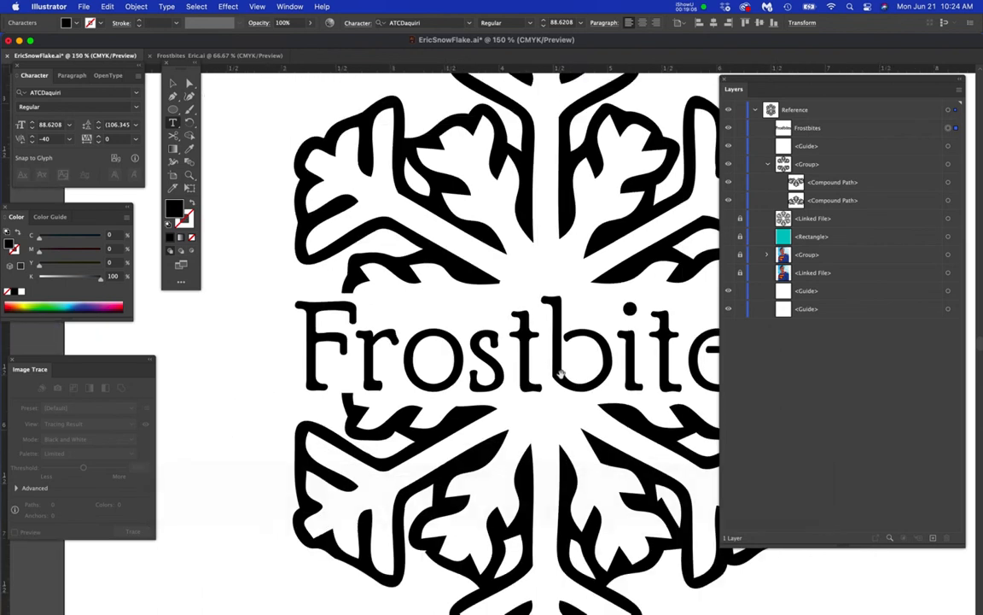
scroll(561, 374, down, 1)
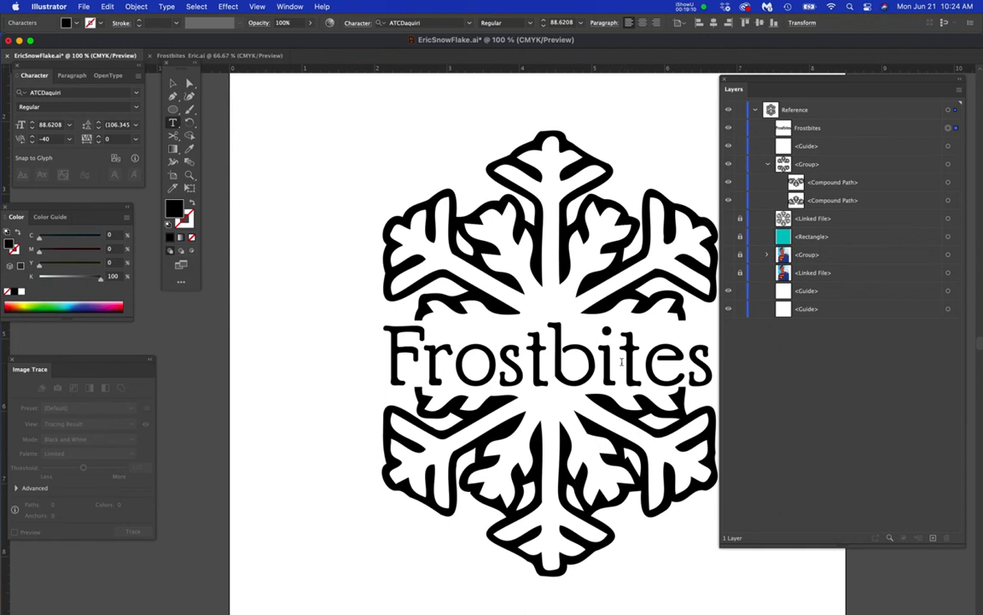
key(alt+Left)
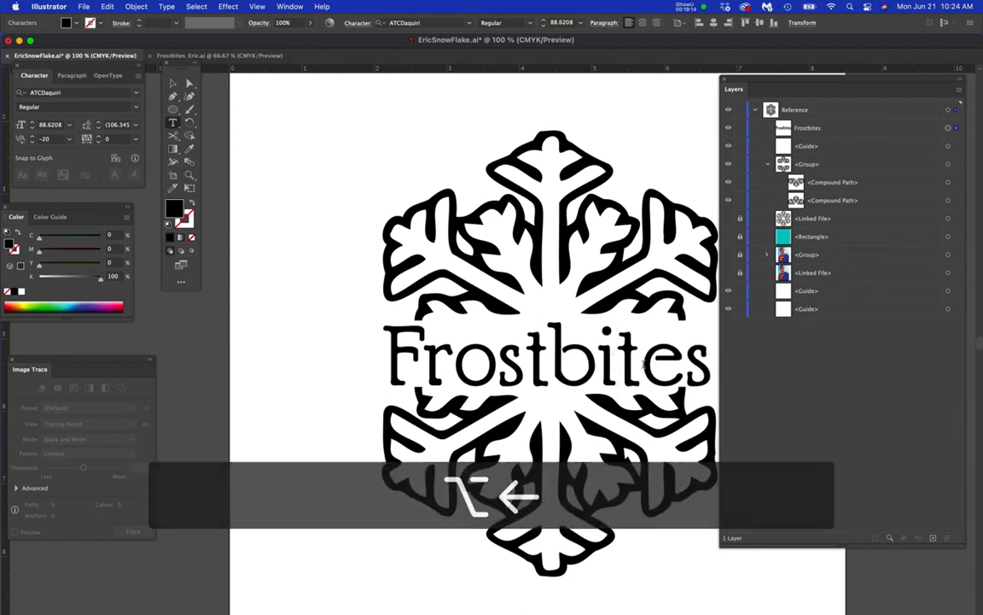
click(641, 362)
key(alt+Left)
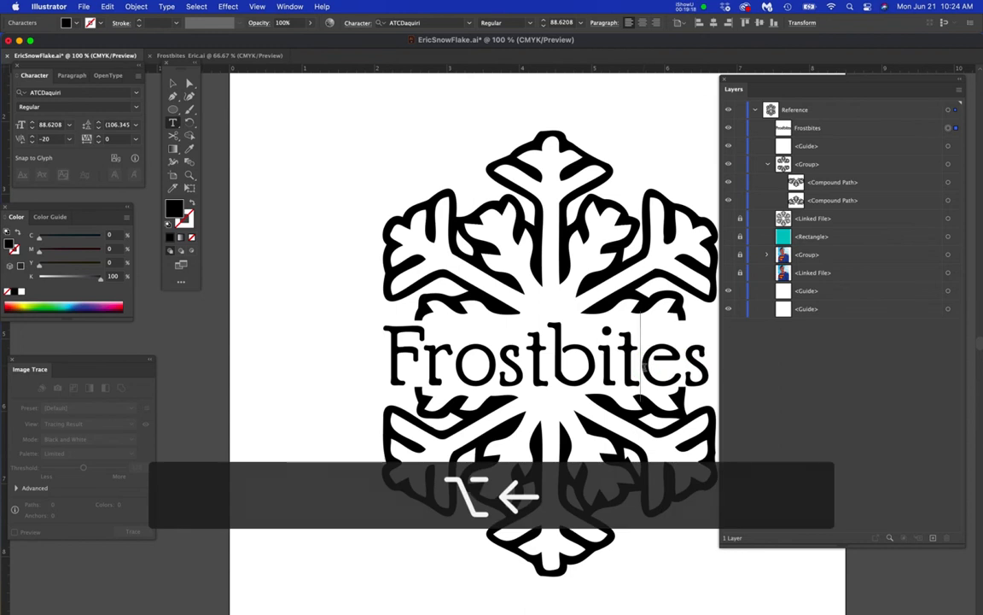
key(alt+Right)
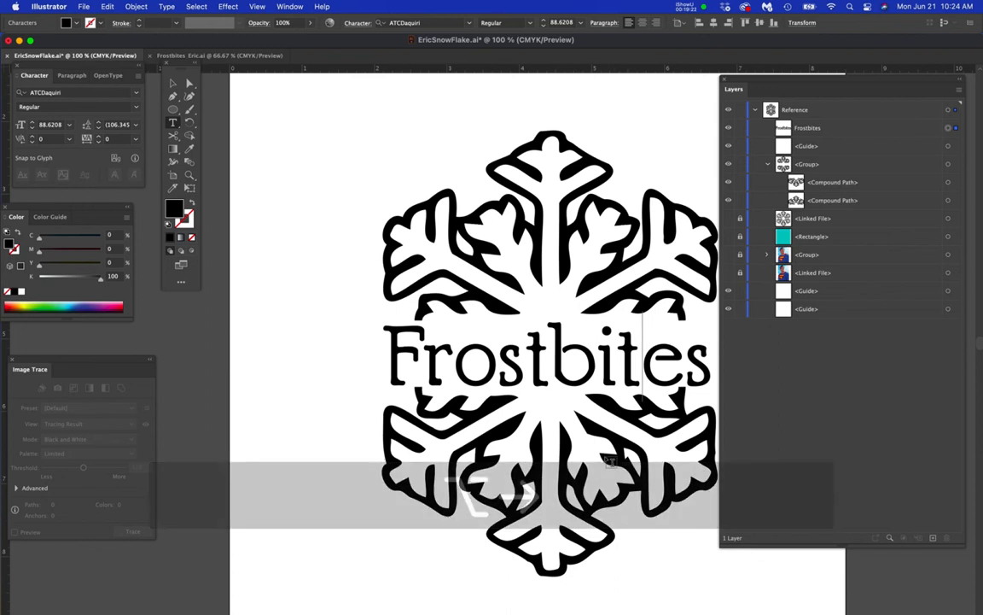
click(646, 456)
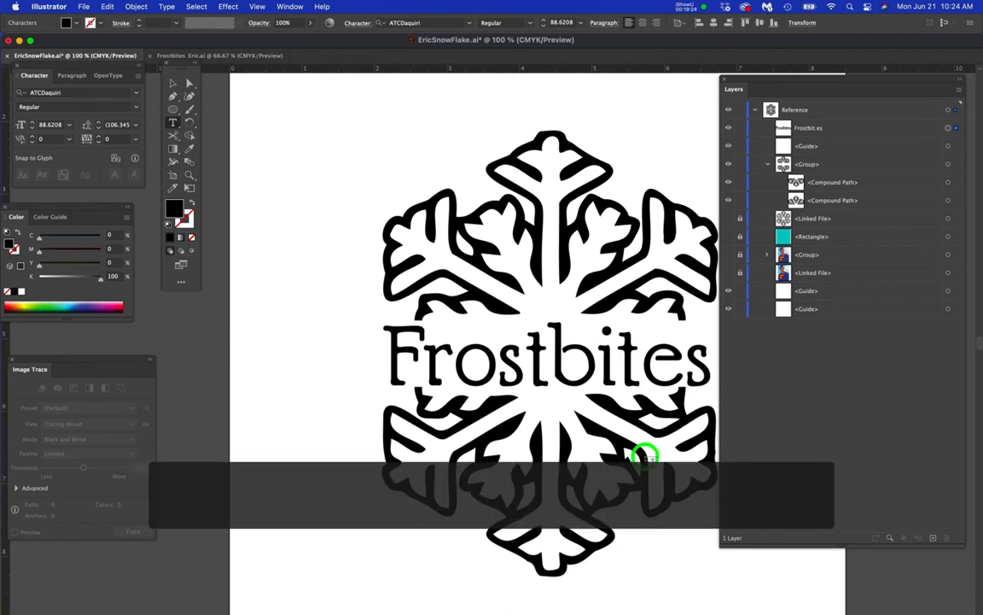
click(519, 423)
key(super+z)
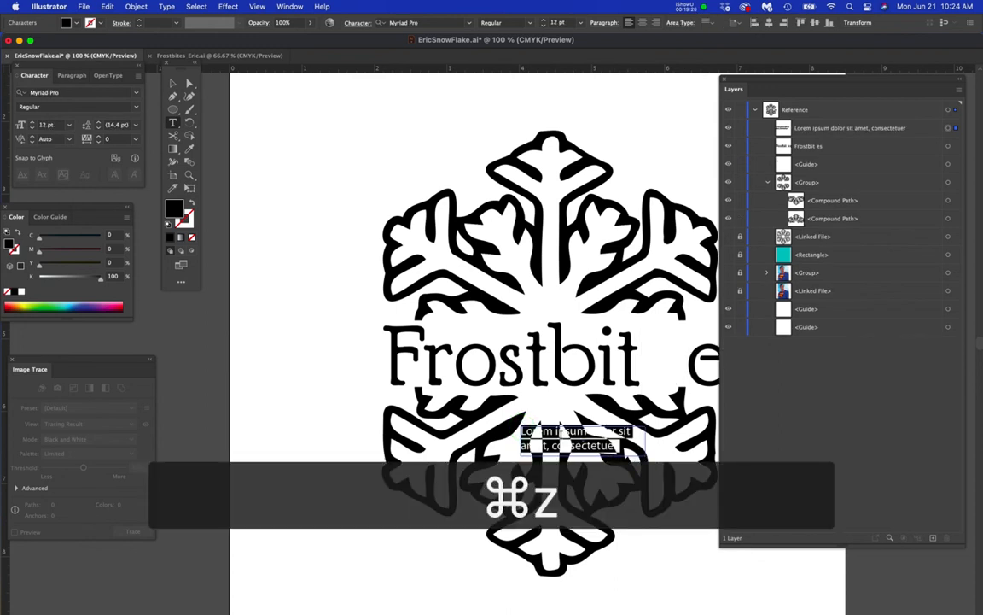
click(188, 85)
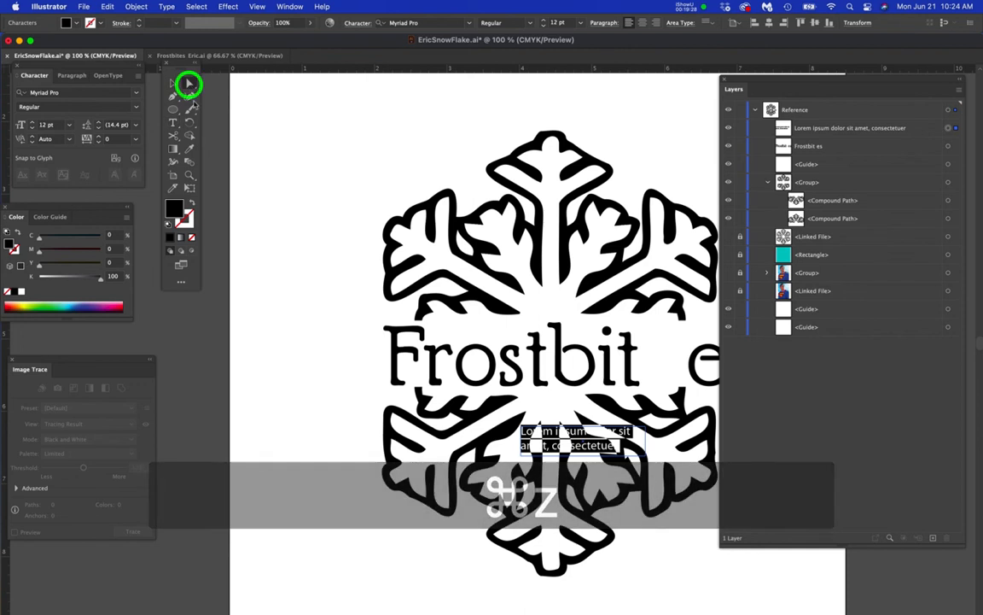
click(292, 335)
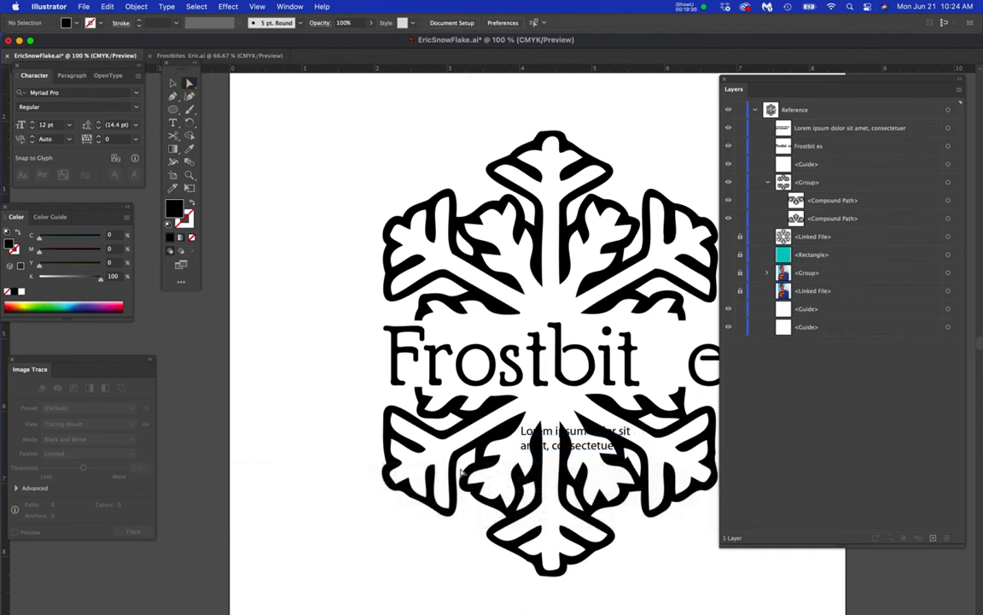
key(super+z)
key(super+z)
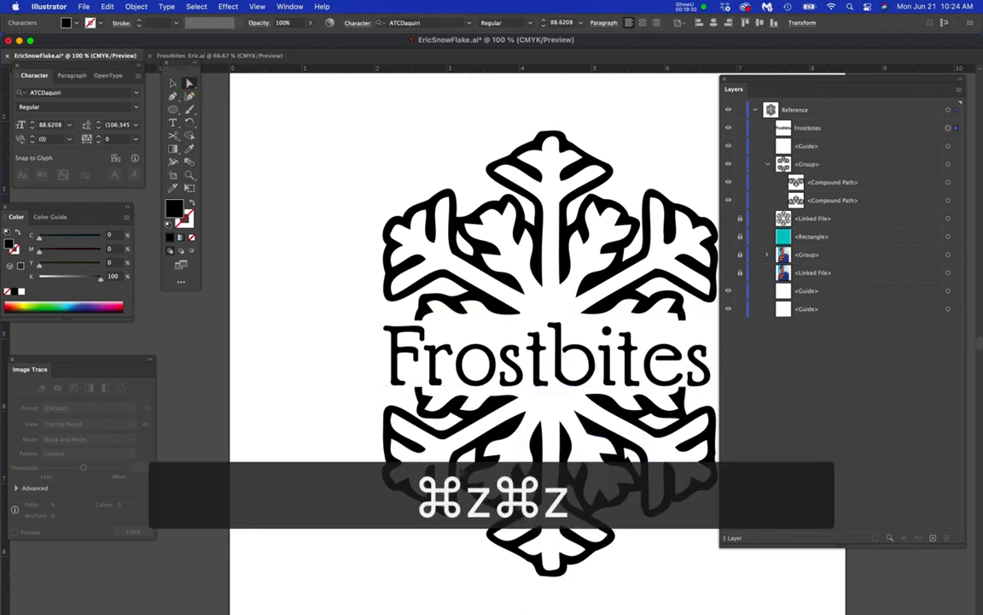
click(465, 443)
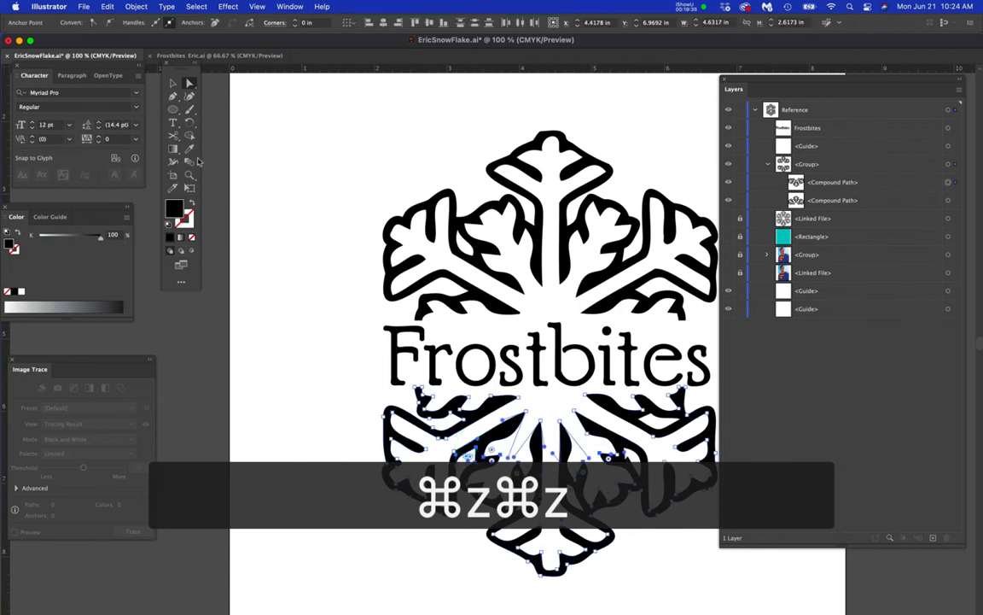
click(188, 83)
click(334, 335)
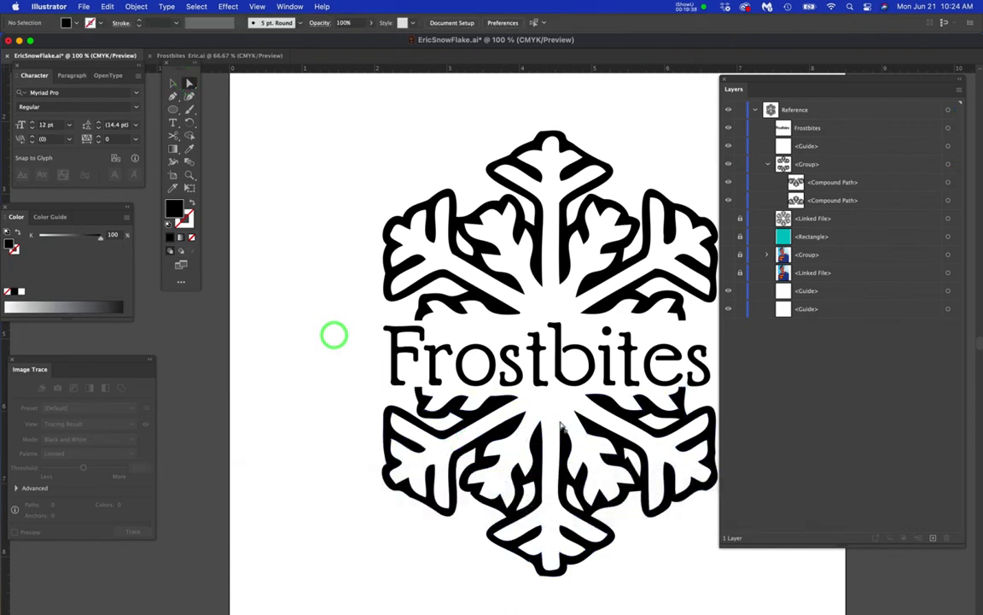
Move the Frostbites text slightly down in the gap, increasing its distance from the snowflake's upper half.
key(space)
drag(567, 411, 502, 377)
scroll(646, 351, up, 2)
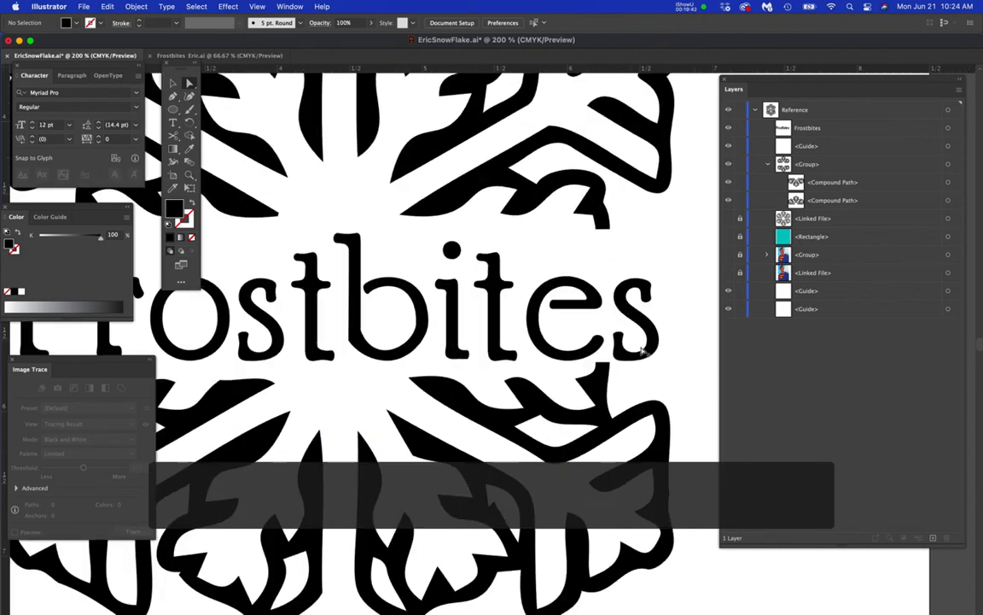
click(603, 231)
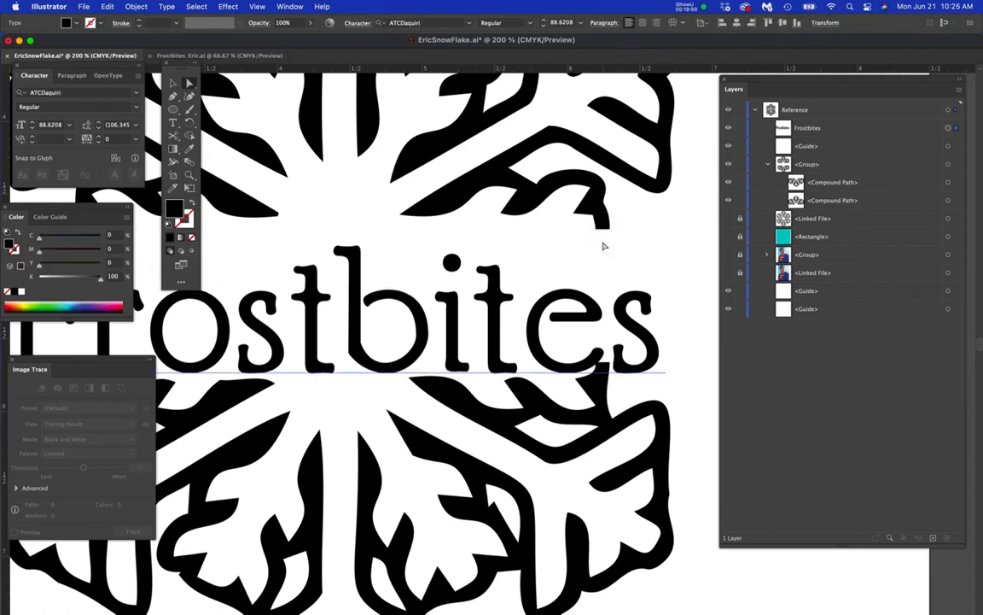
Undo the last downward move of the Frostbites text.
key(super+z)
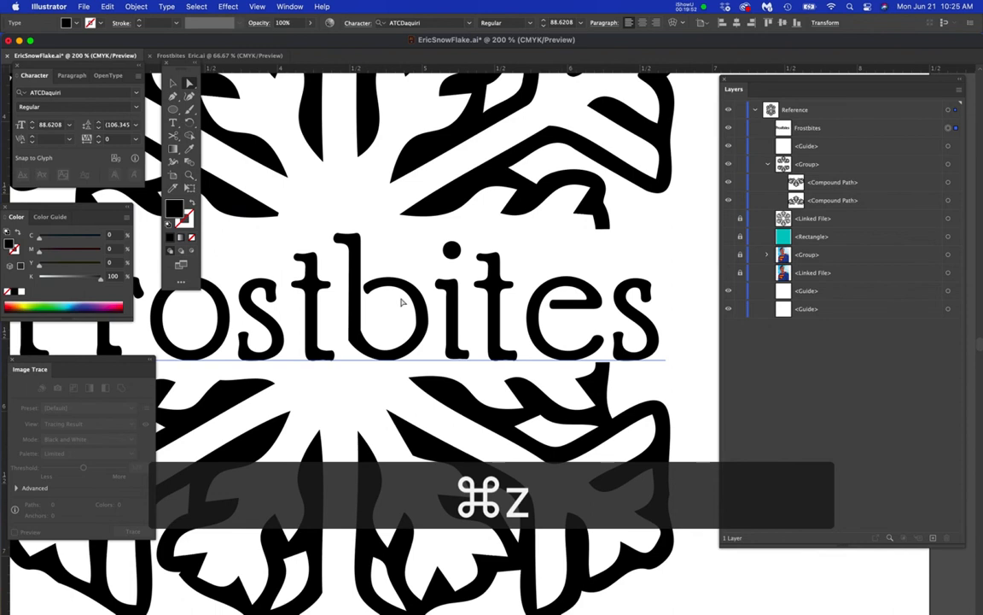
scroll(401, 300, down, 3)
scroll(513, 357, left, 1)
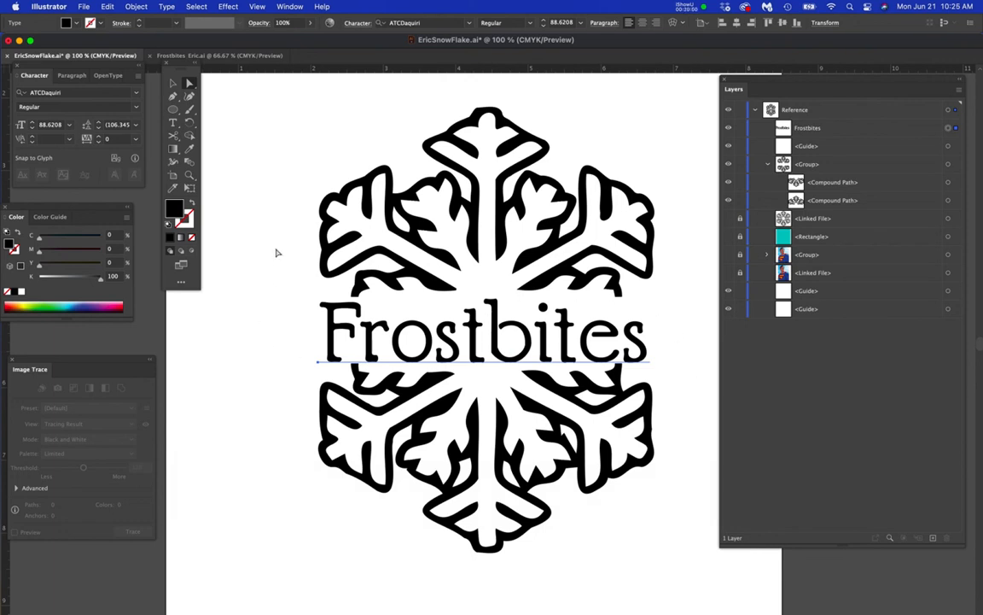
Convert the Frostbites text to outlines and deselect it.
click(171, 82)
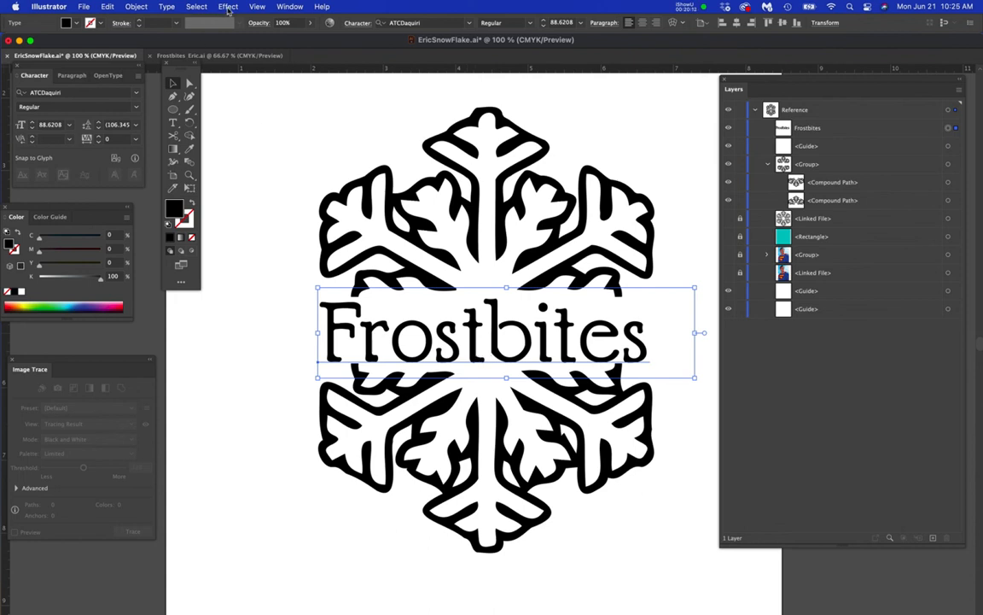
click(164, 6)
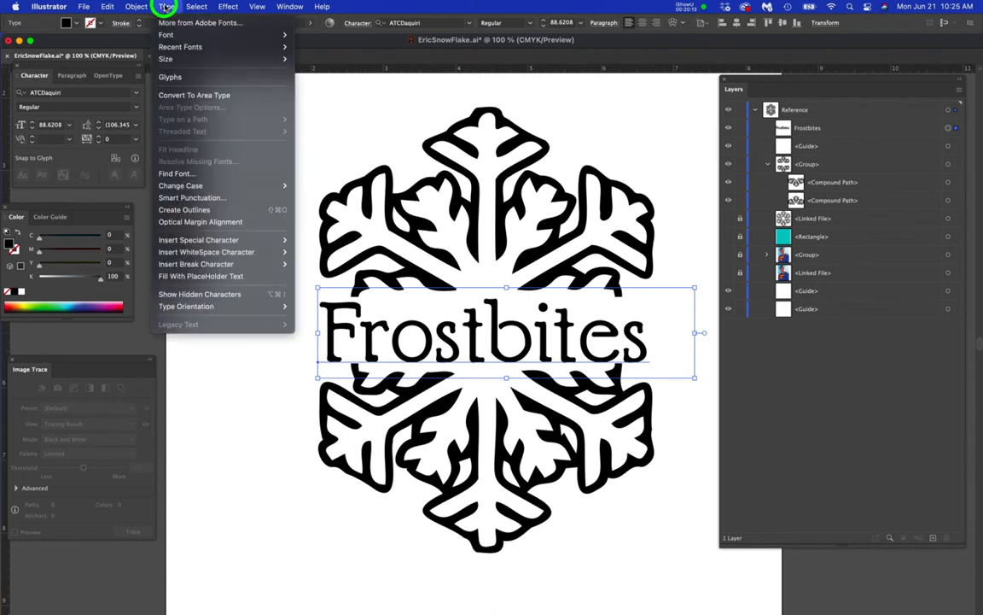
click(195, 210)
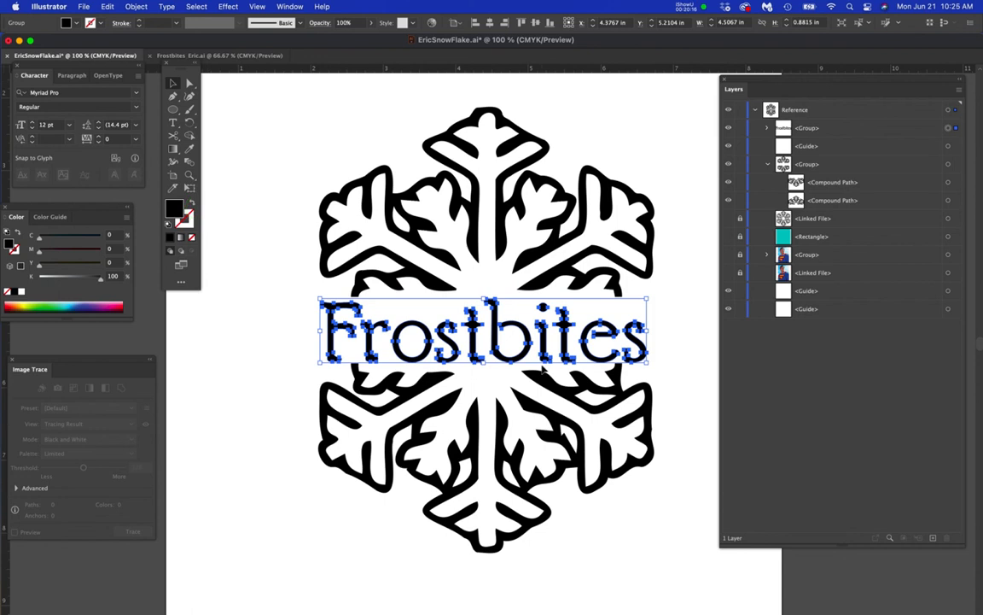
click(299, 326)
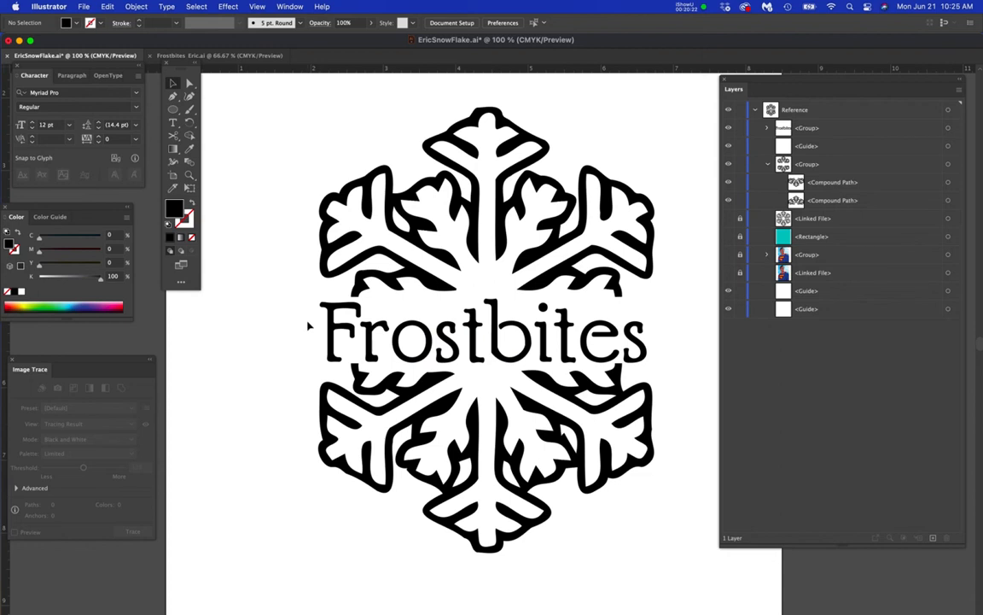
Try to move the outlined letters F and r by their anchor points, then undo it.
scroll(309, 325, up, 2)
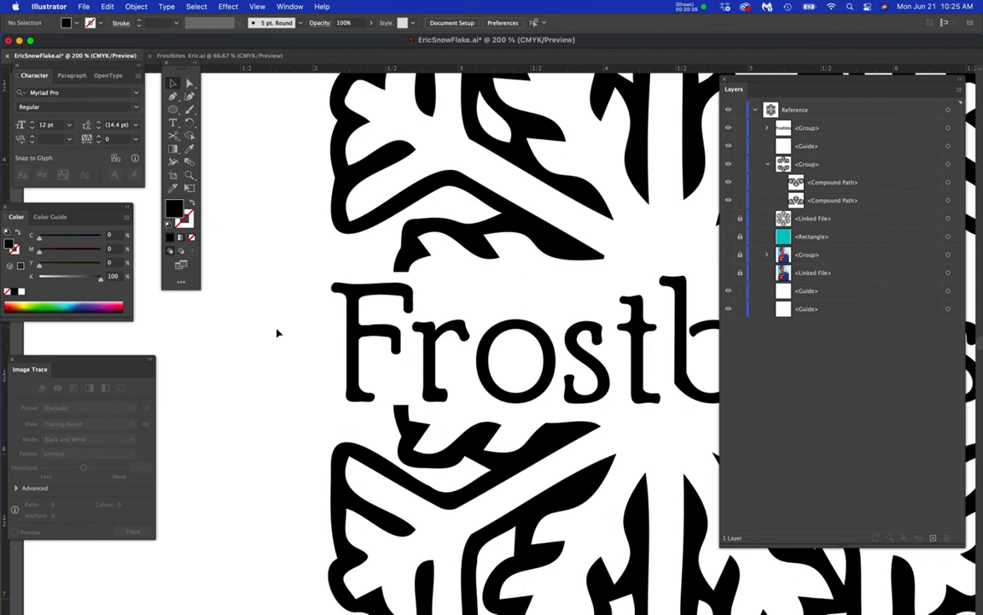
key(a)
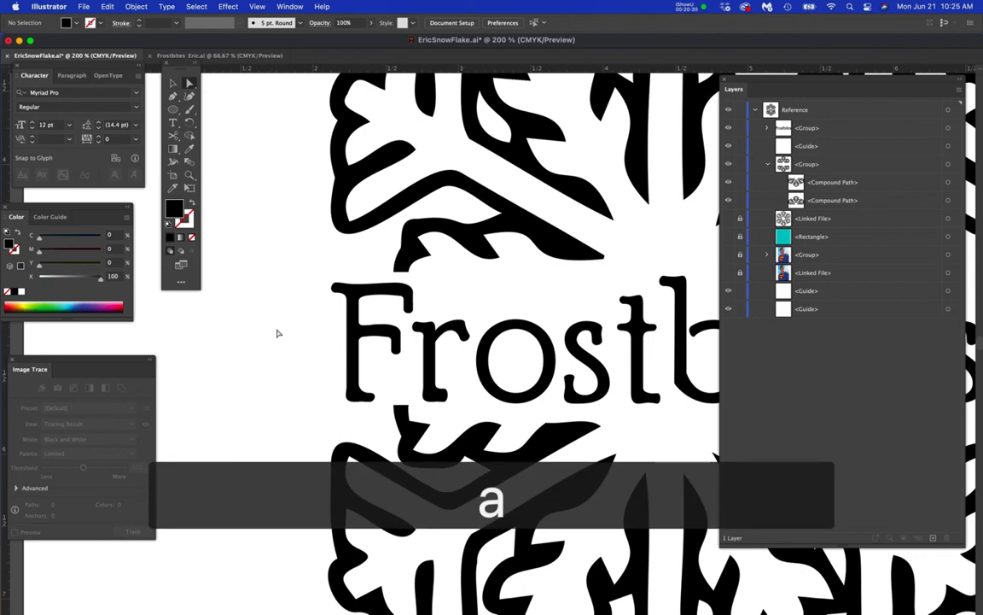
drag(293, 317, 445, 381)
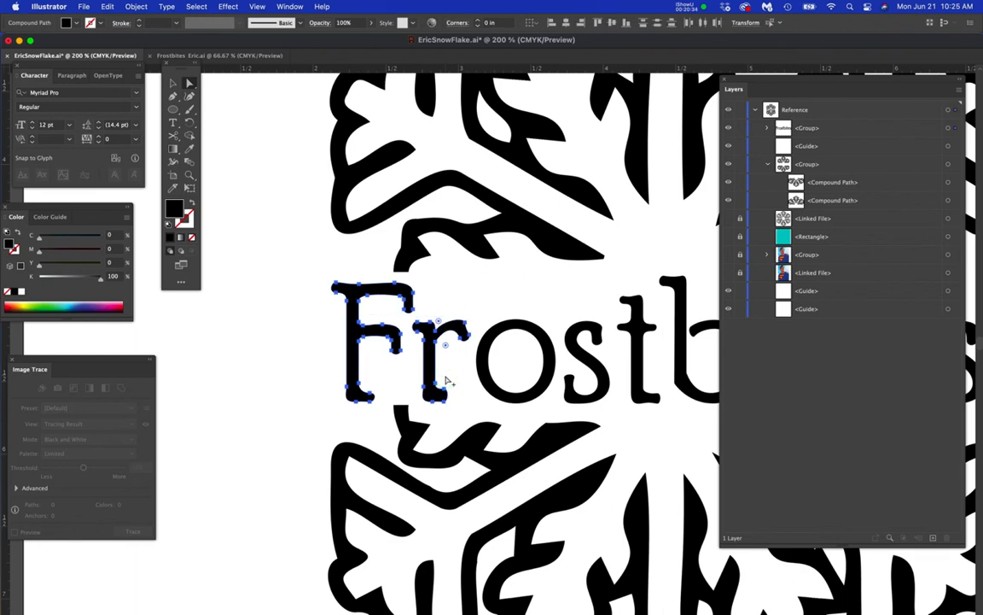
click(431, 363)
drag(429, 362, 433, 369)
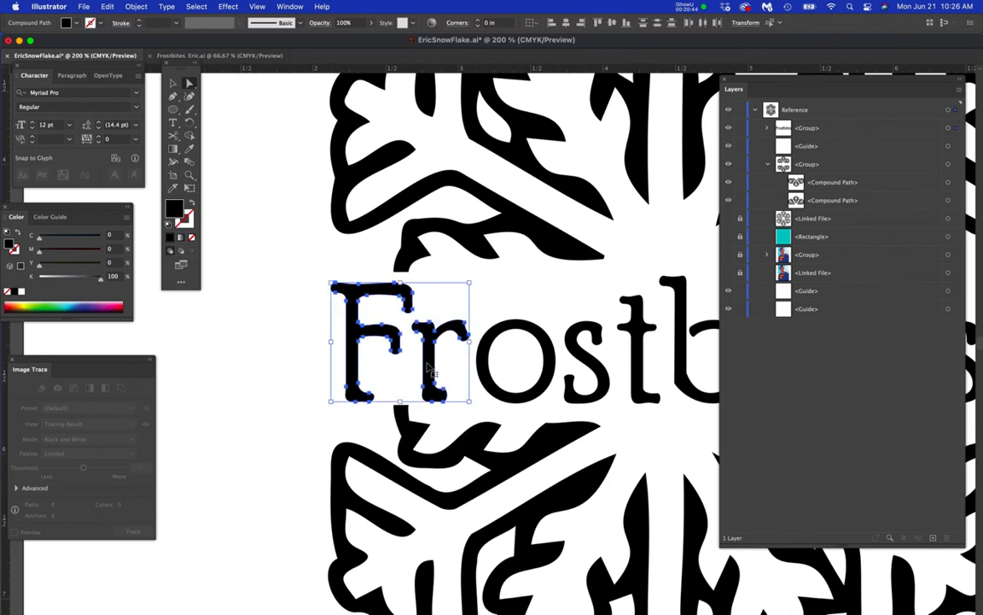
key(super+z)
key(super+z)
click(321, 350)
Stretch the cut end of the upper snowflake half's right side branch down to the gap between the letters e and s.
key(super+1)
drag(469, 360, 400, 381)
scroll(566, 346, up, 2)
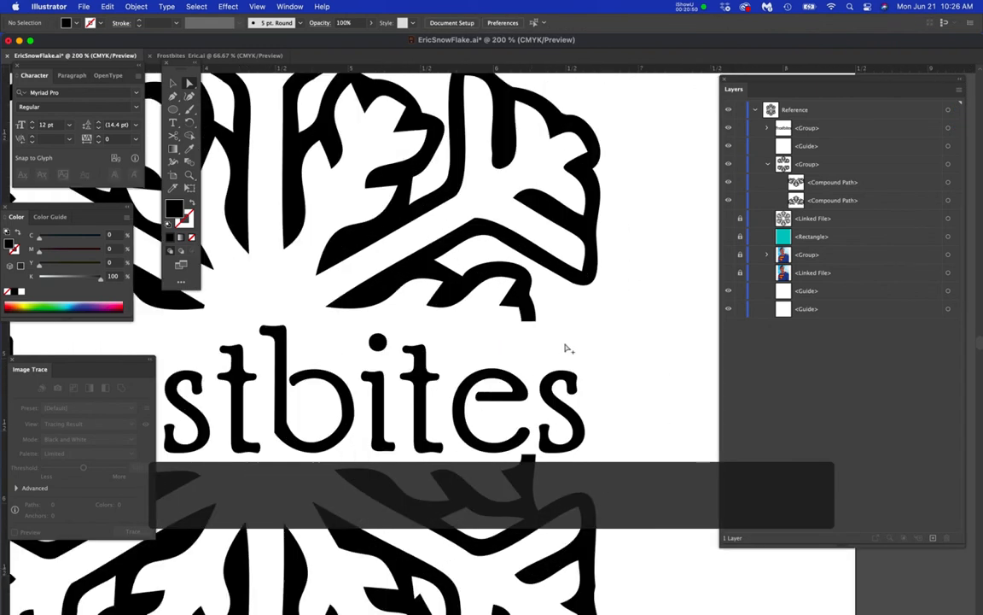
click(529, 320)
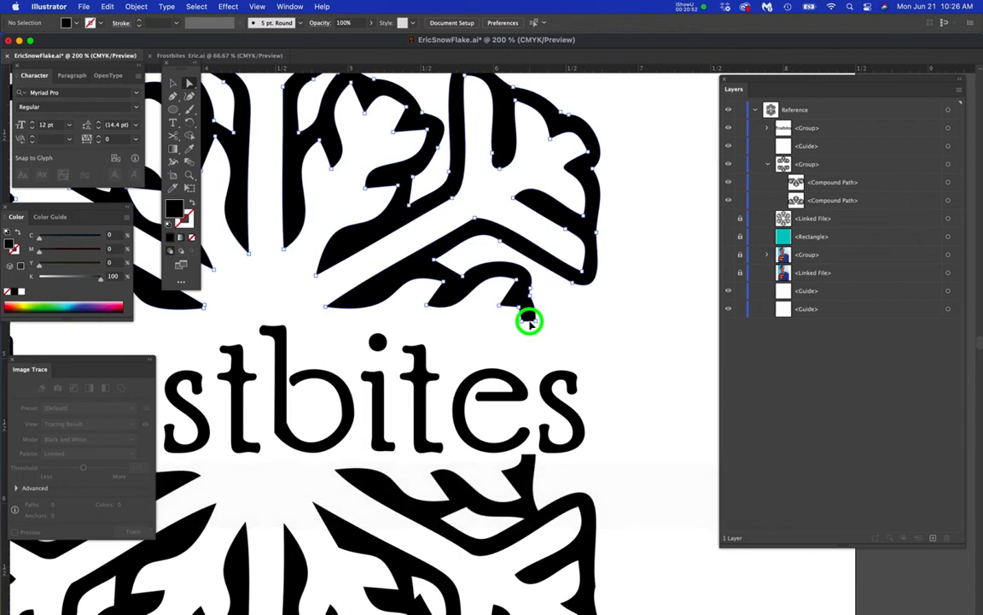
mouse_move(529, 320)
mouse_down()
mouse_move(520, 362)
mouse_move(536, 373)
mouse_up()
click(567, 357)
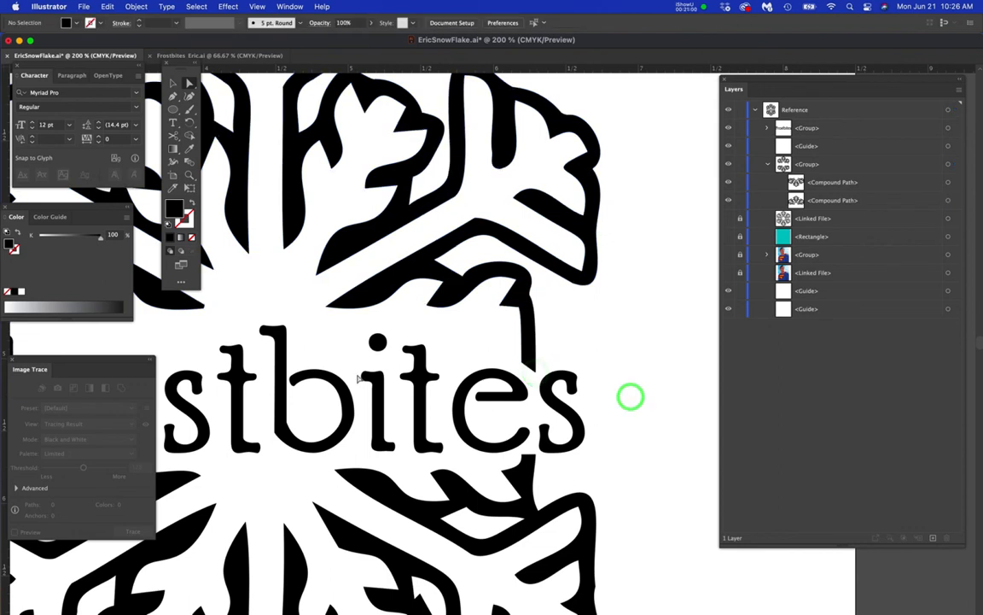
Shorten the cut end of the lower snowflake half's right side branch slightly, widening its gap below the letters e and s.
key(super+minus)
key(super+minus)
drag(309, 389, 459, 394)
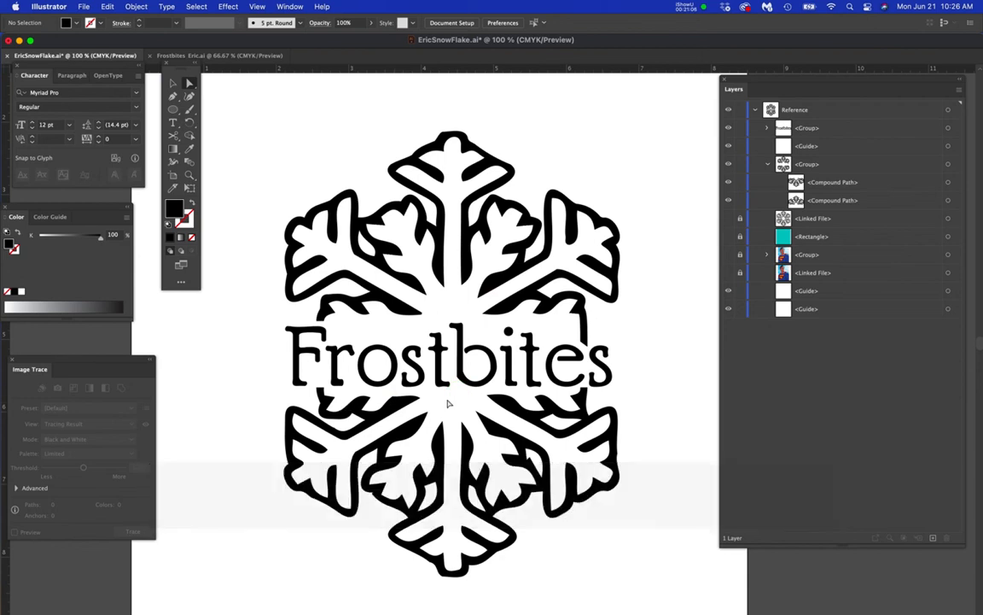
key(super+plus)
key(super+plus)
key(super+plus)
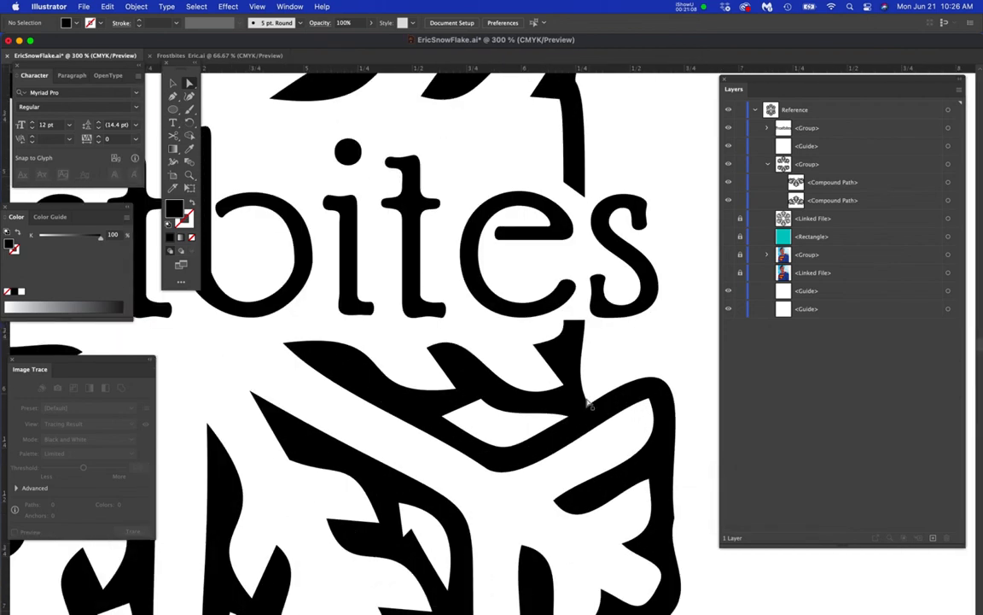
click(576, 325)
drag(576, 325, 576, 329)
click(625, 345)
Stretch the stem of the outlined letter b upward, into the open centre of the snowflake's upper half.
key(super+minus)
key(super+minus)
key(super+minus)
key(super+minus)
drag(414, 377, 518, 397)
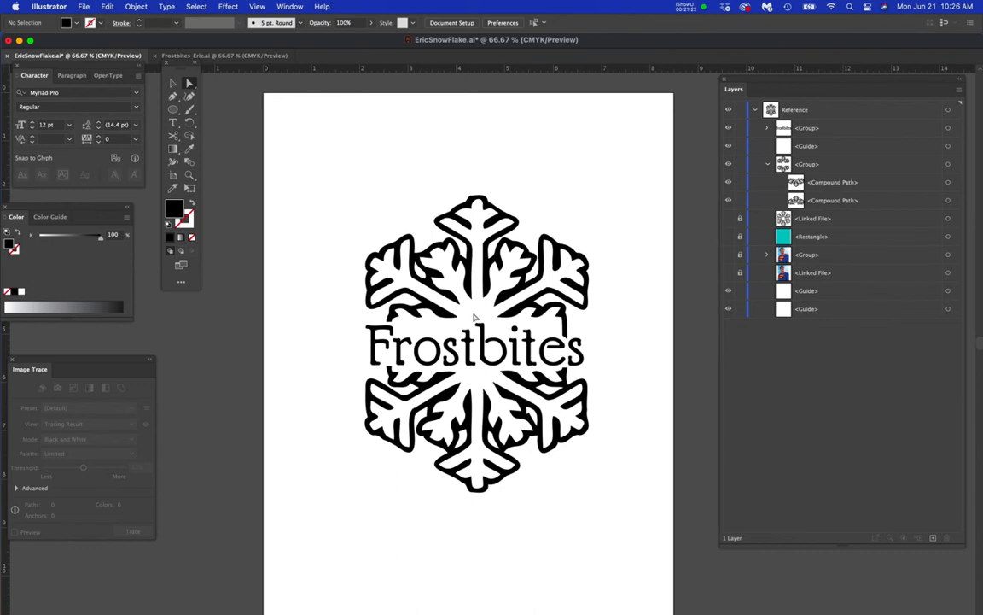
key(super+equal)
key(super+equal)
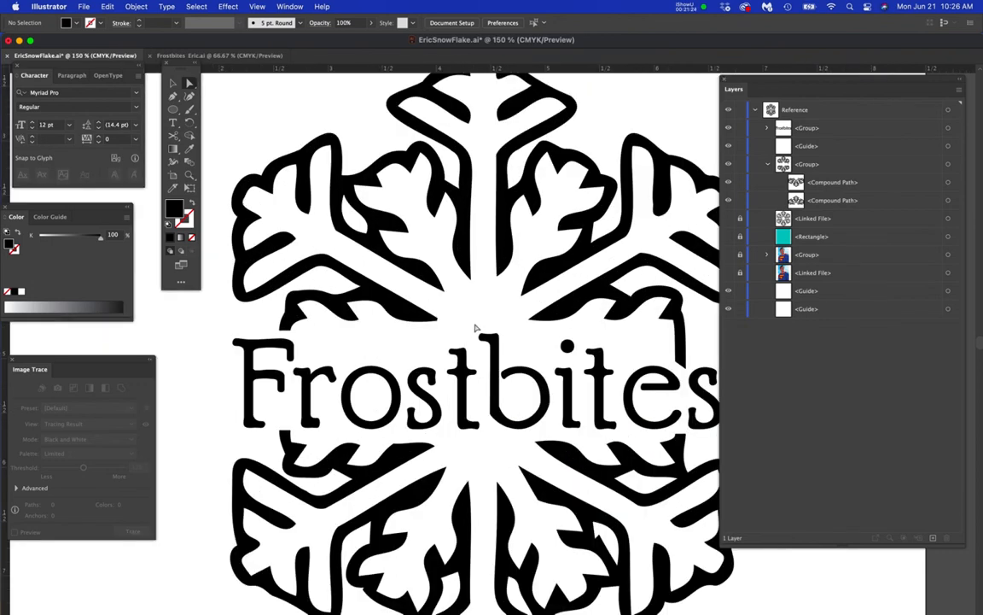
mouse_move(483, 334)
mouse_down()
mouse_move(513, 354)
mouse_move(488, 344)
mouse_move(494, 319)
mouse_up()
Stretch the top of the first outlined letter t upward so the letter is about 0.85 in tall, then deselect it.
drag(446, 345, 467, 348)
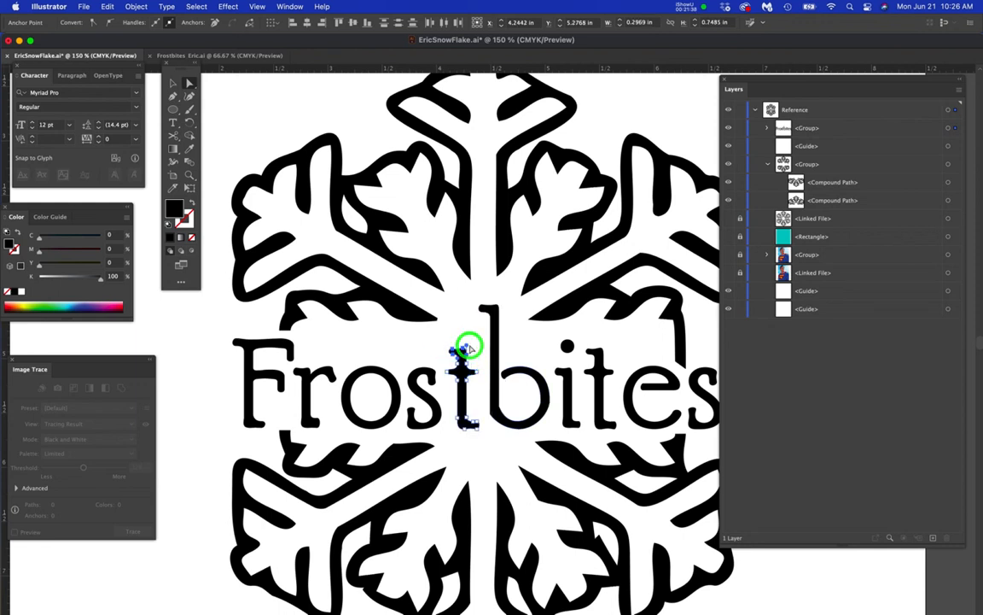
key(super+z)
scroll(454, 354, up, 3)
drag(418, 319, 497, 369)
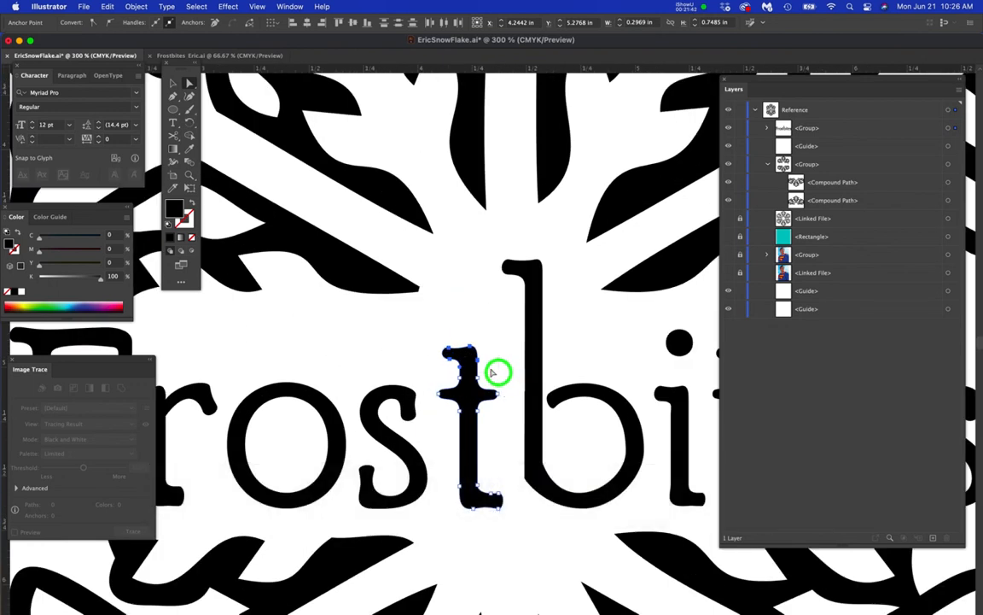
click(478, 362)
drag(478, 362, 481, 340)
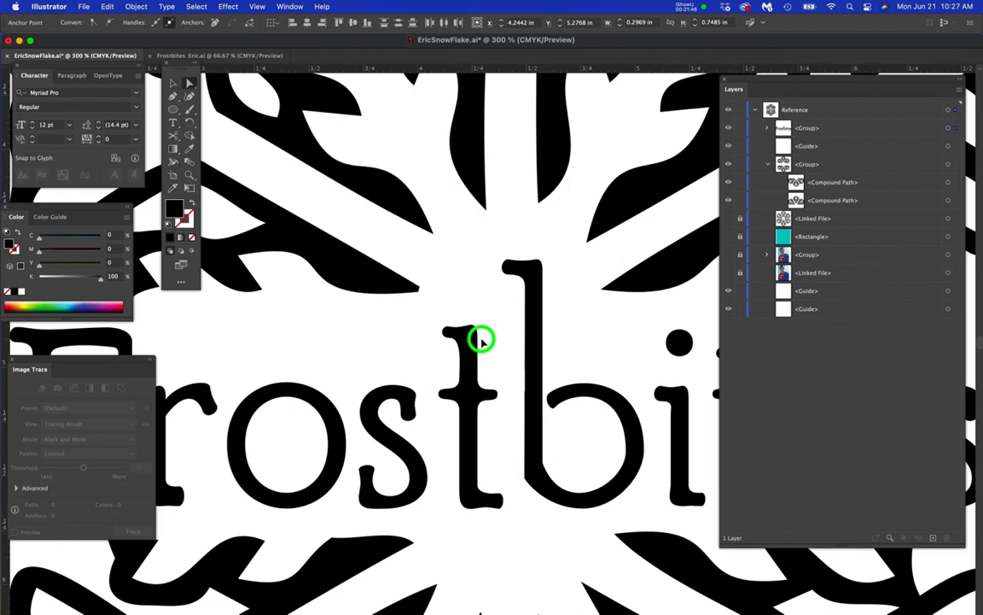
key(super+minus)
key(super+minus)
key(super+minus)
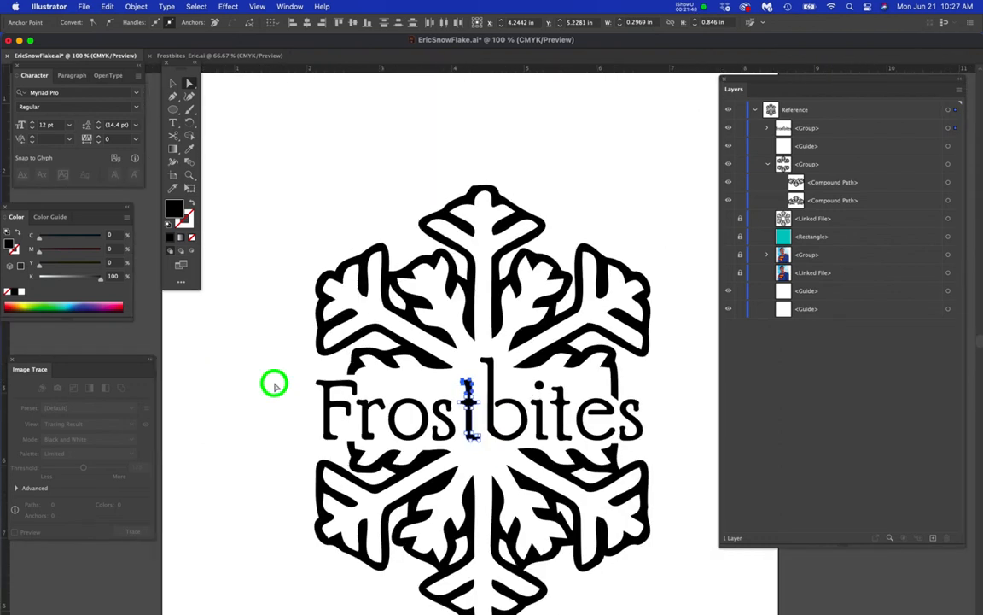
click(275, 386)
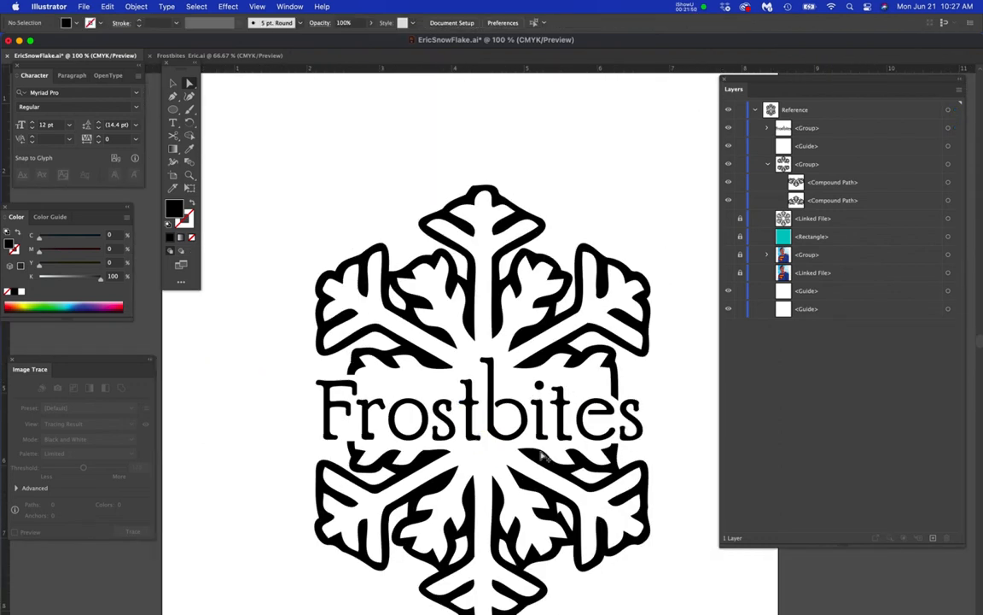
Show the hidden teal rectangle behind the snowflake logo.
key(super+minus)
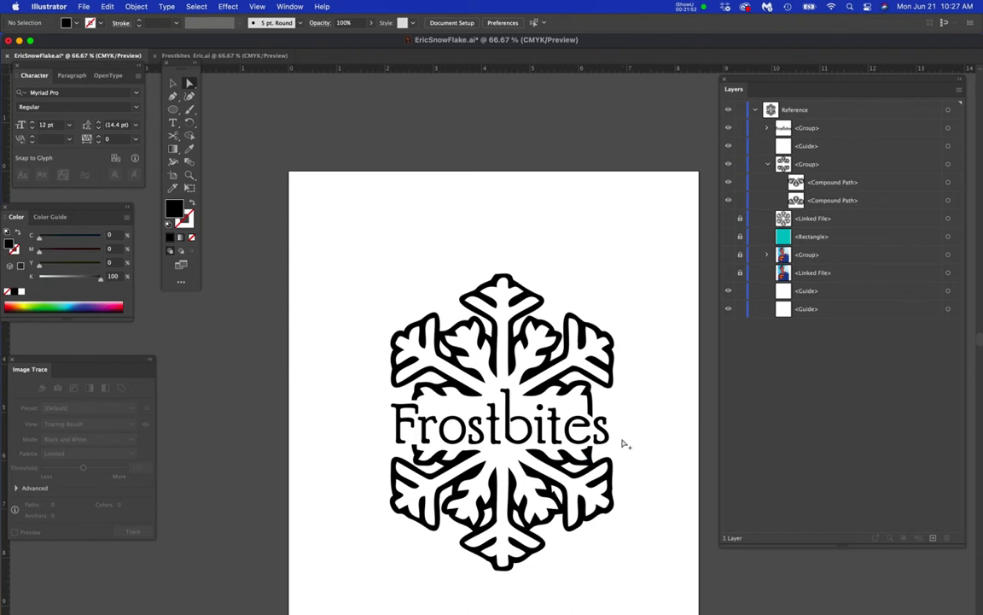
key(super+equal)
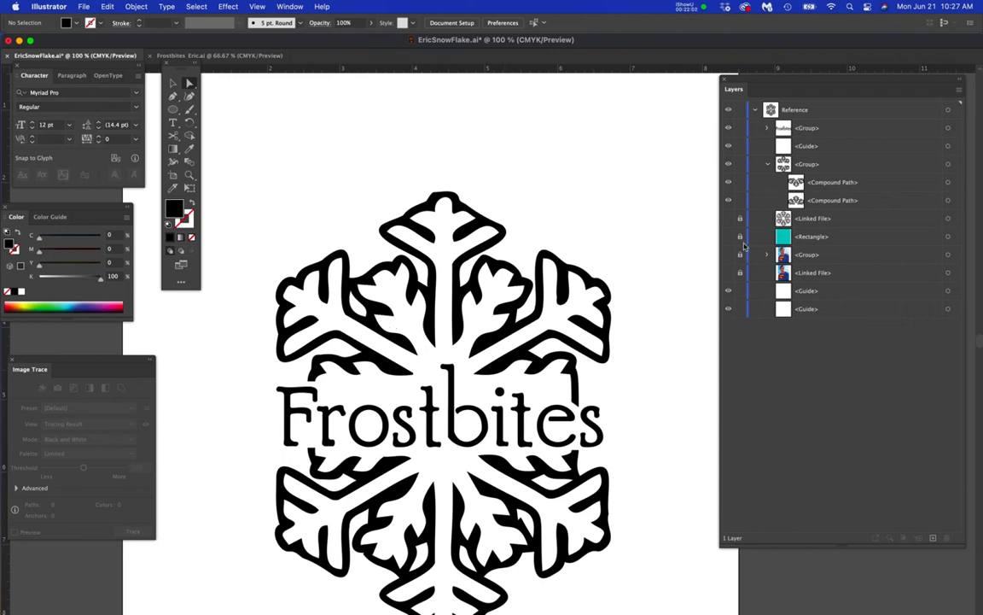
click(729, 236)
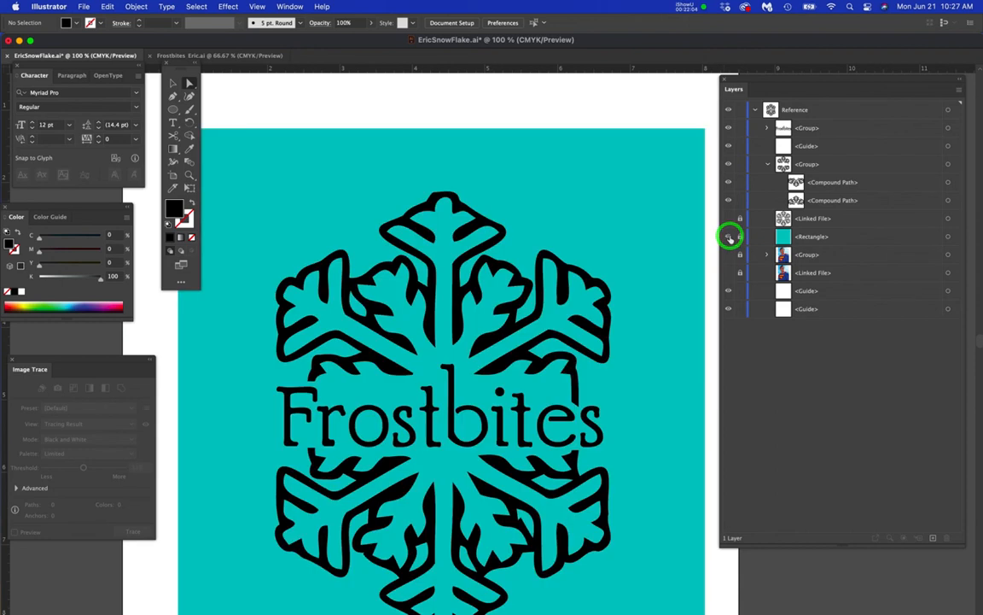